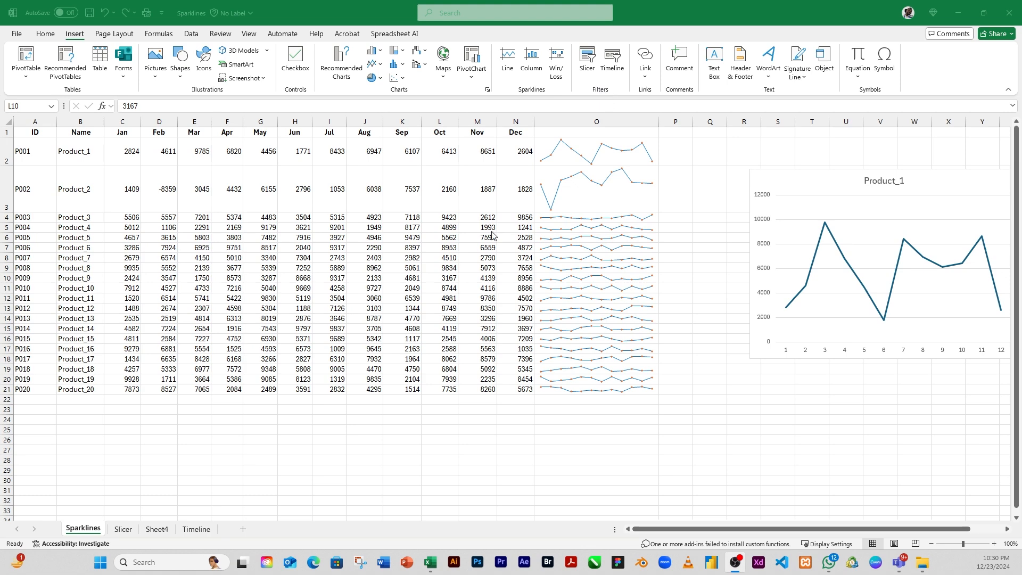
# Convert the product data range A1:N21 into a table with headers.
pyautogui.click(348, 279)
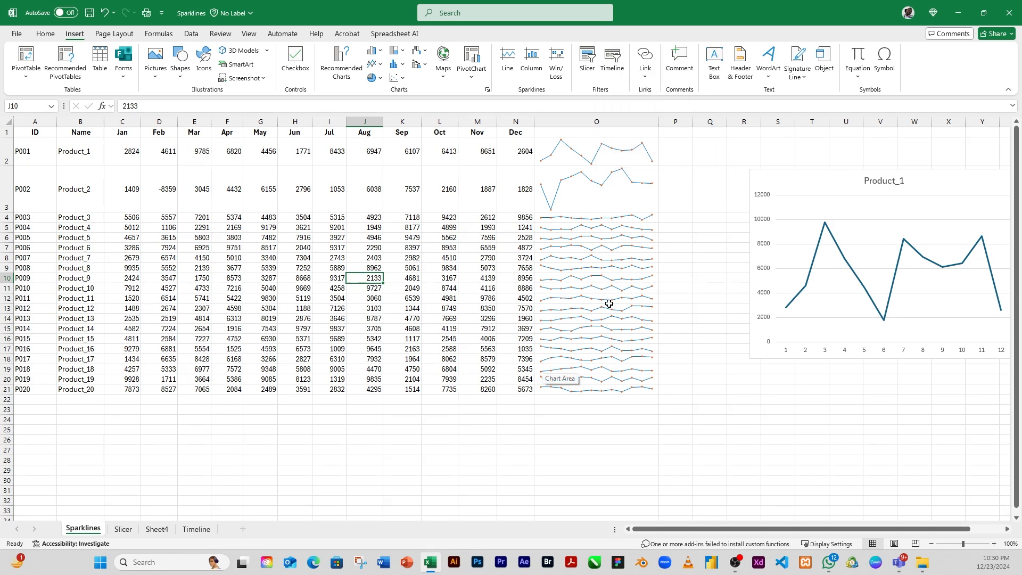
pyautogui.click(80, 181)
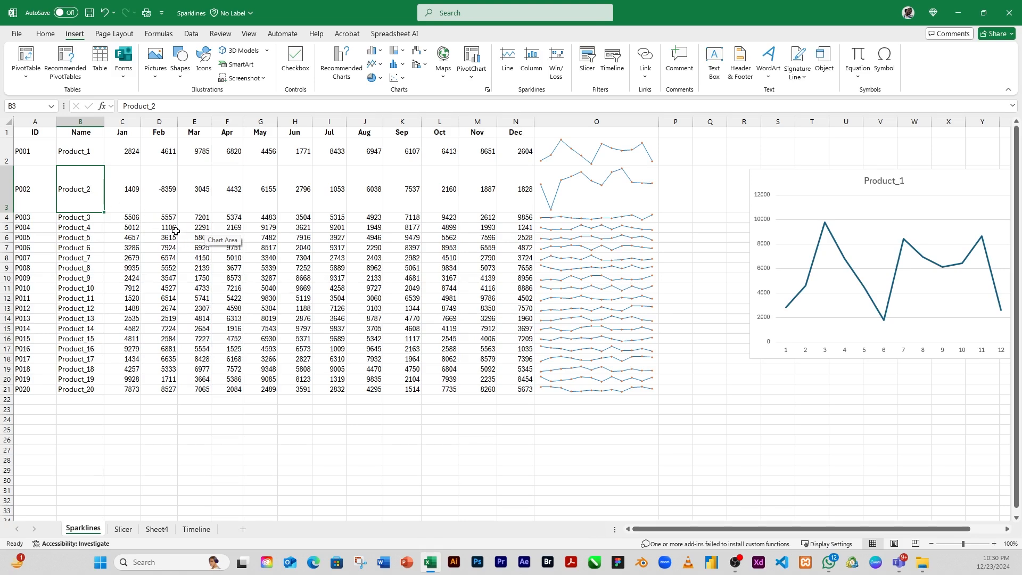
pyautogui.click(100, 59)
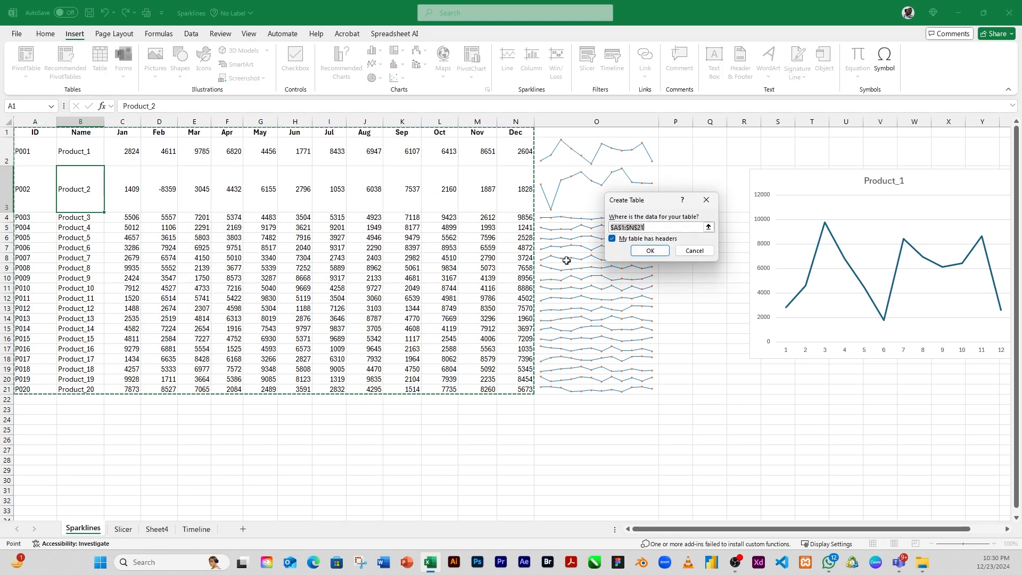
pyautogui.click(648, 251)
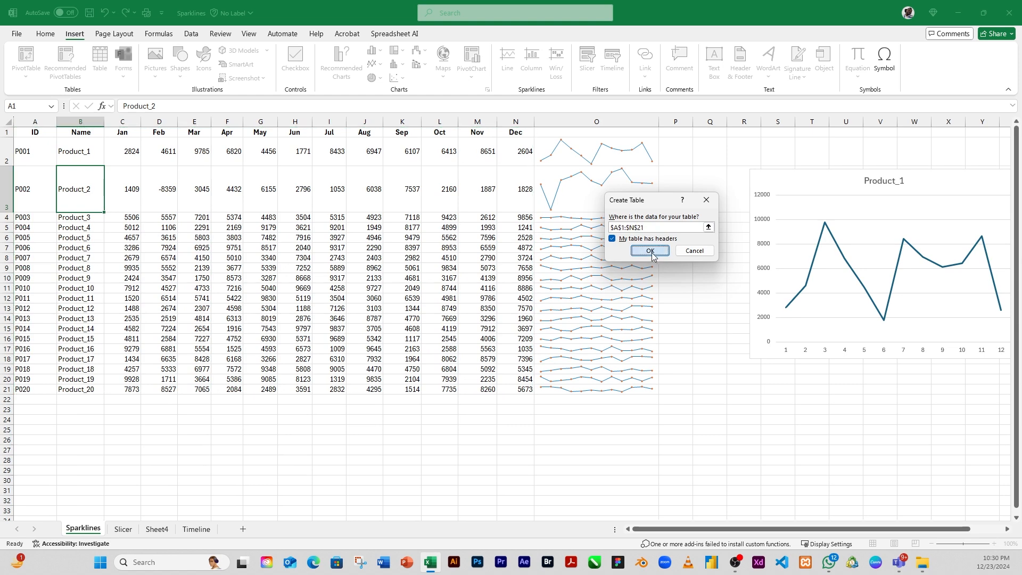
pyautogui.click(288, 240)
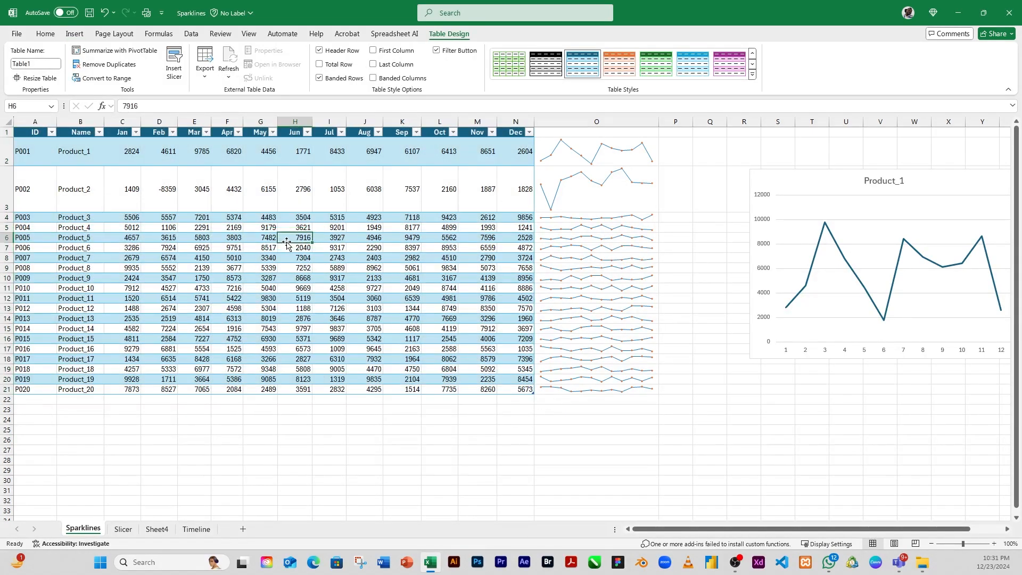
# Insert slicers for the table's ID, Name and all twelve month fields, Jan through Dec.
pyautogui.click(164, 226)
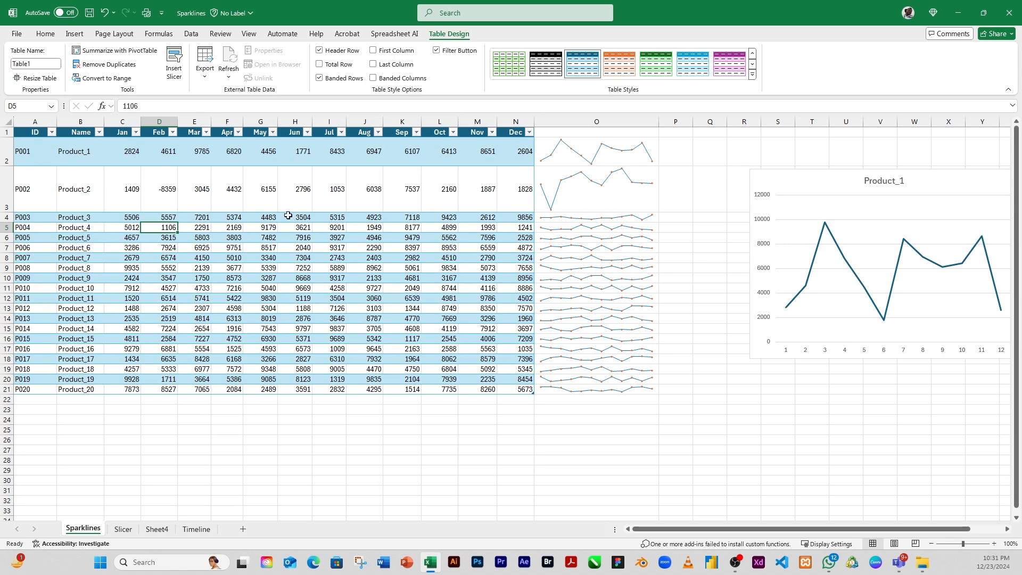
pyautogui.click(74, 34)
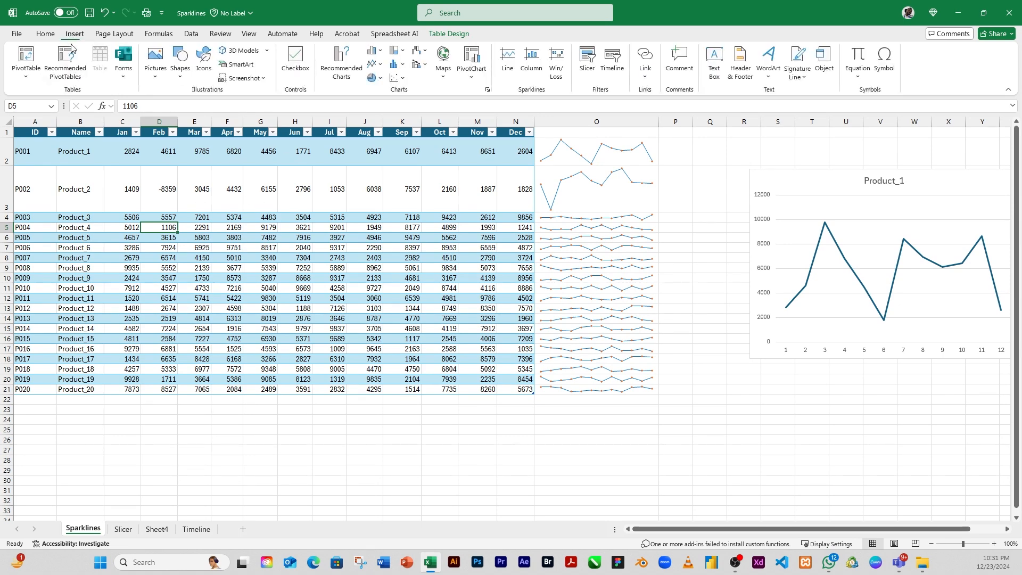
pyautogui.click(587, 61)
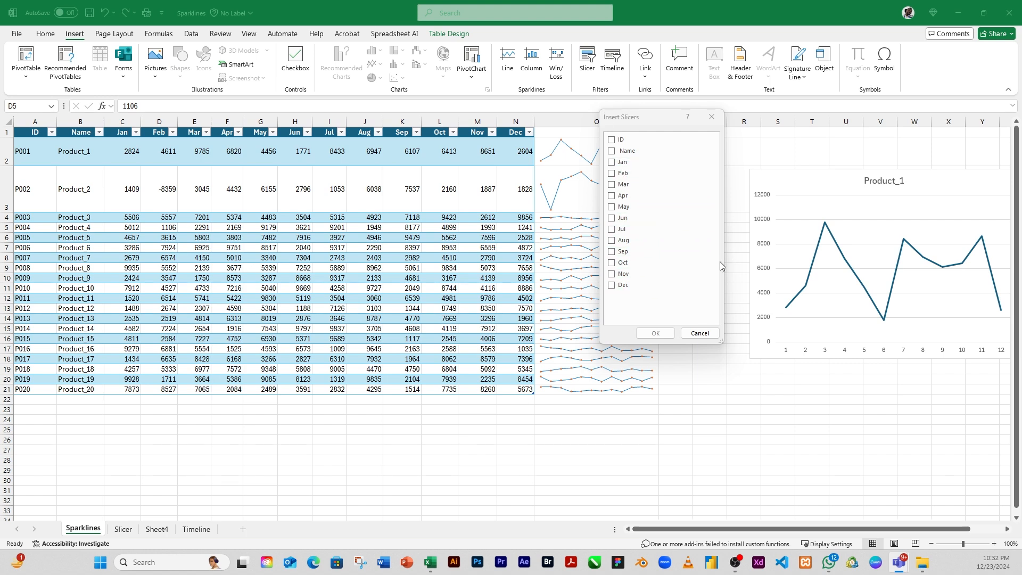
pyautogui.click(612, 141)
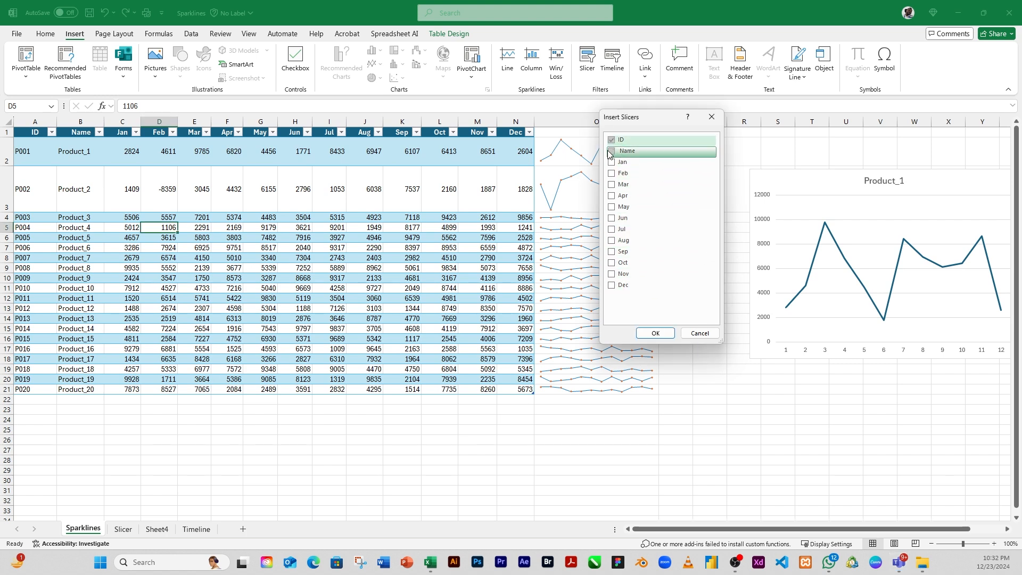
pyautogui.click(612, 151)
pyautogui.click(612, 162)
pyautogui.click(612, 174)
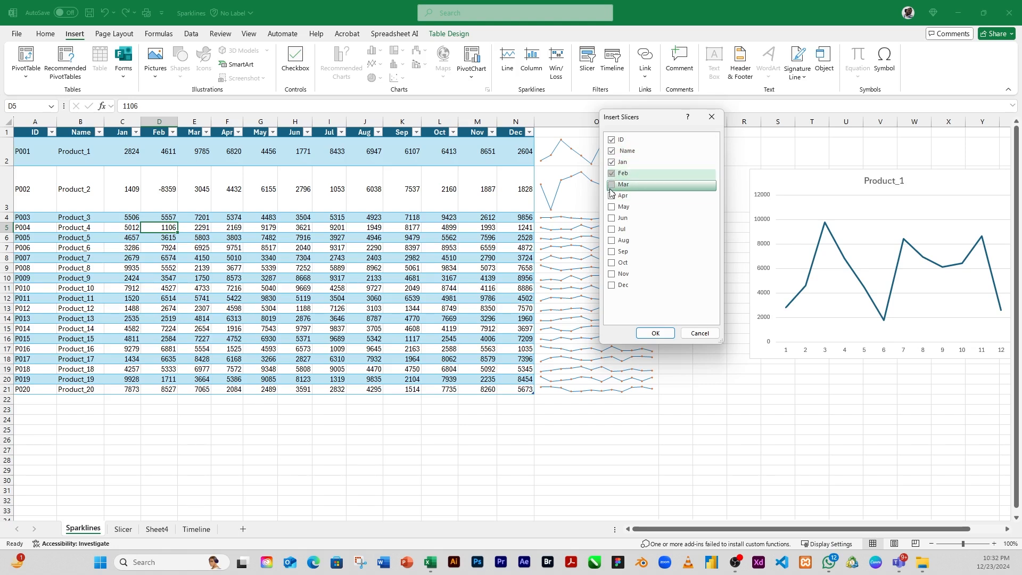
pyautogui.click(611, 185)
pyautogui.click(612, 196)
pyautogui.click(612, 208)
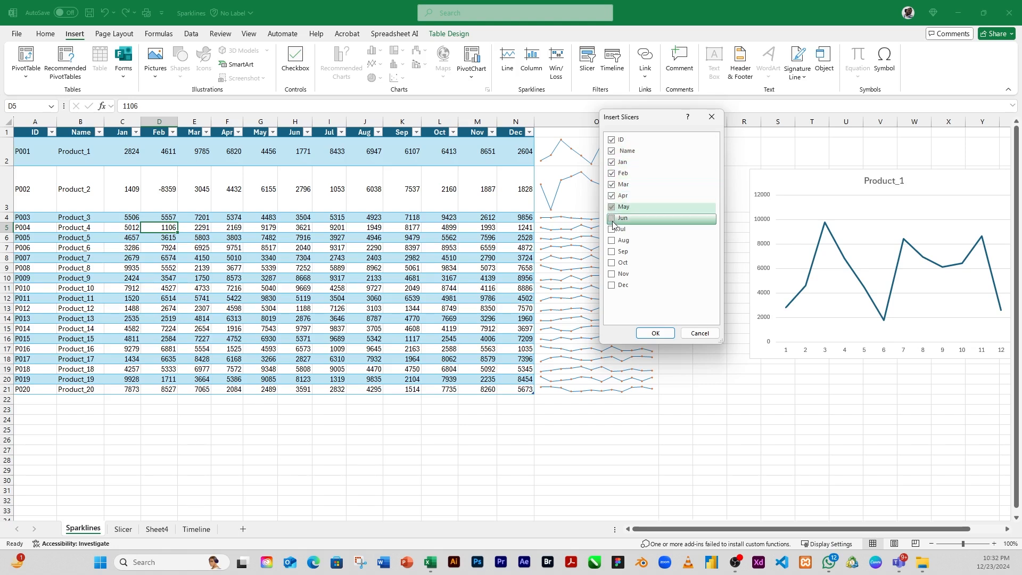
pyautogui.click(612, 218)
pyautogui.click(612, 230)
pyautogui.click(611, 240)
pyautogui.click(612, 252)
pyautogui.click(612, 263)
pyautogui.click(612, 275)
pyautogui.click(612, 286)
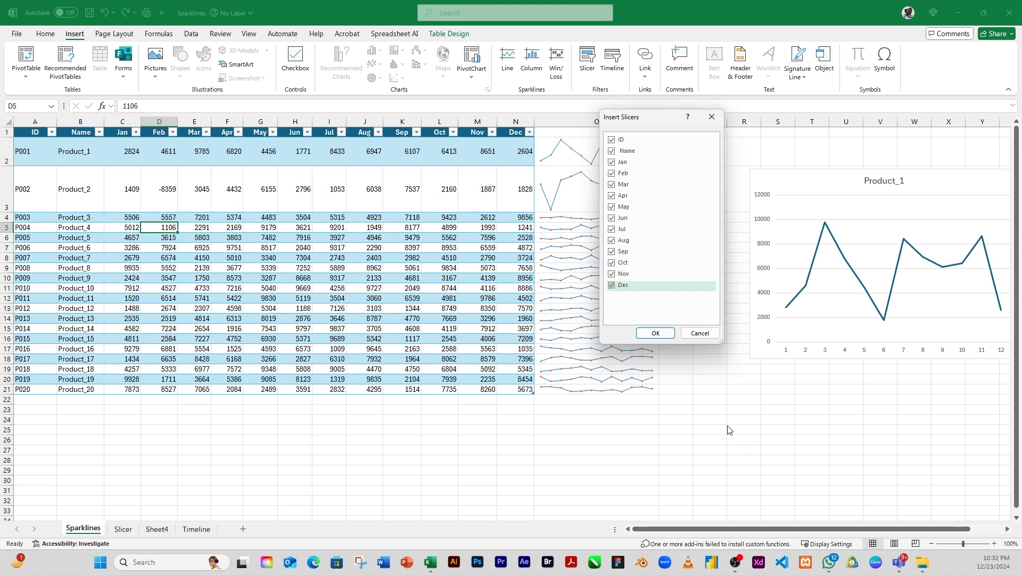
pyautogui.click(656, 333)
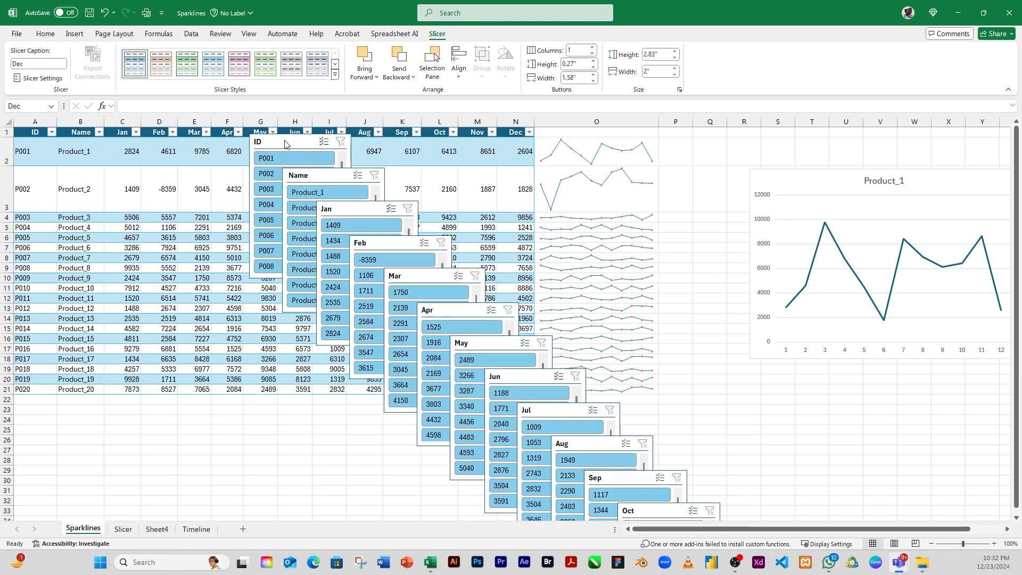
# Line up the ID, Name, Jan and Feb slicers in a row beside the table, starting over column O.
pyautogui.moveTo(321, 151); pyautogui.dragTo(619, 149)
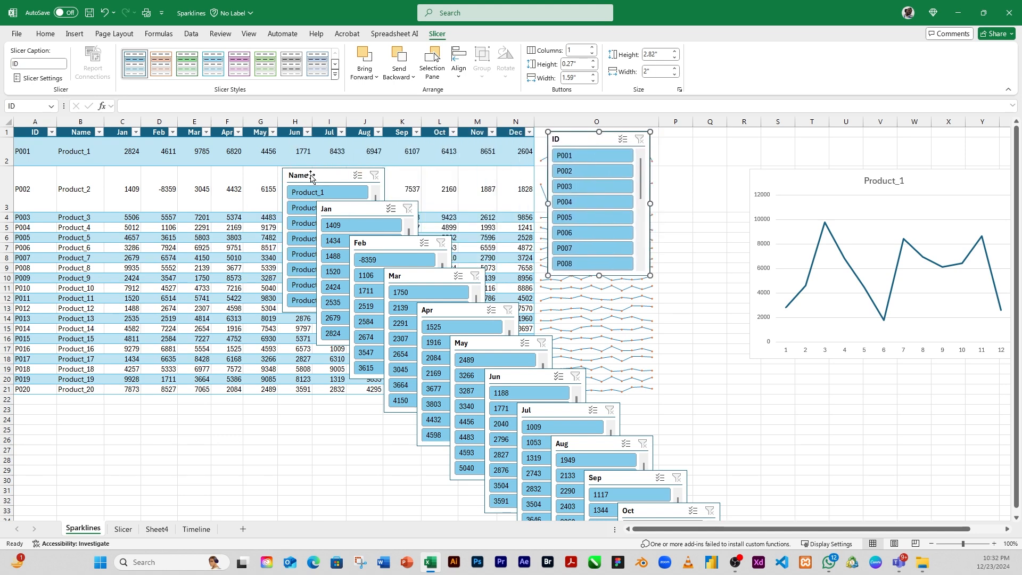
pyautogui.moveTo(309, 176); pyautogui.dragTo(697, 141)
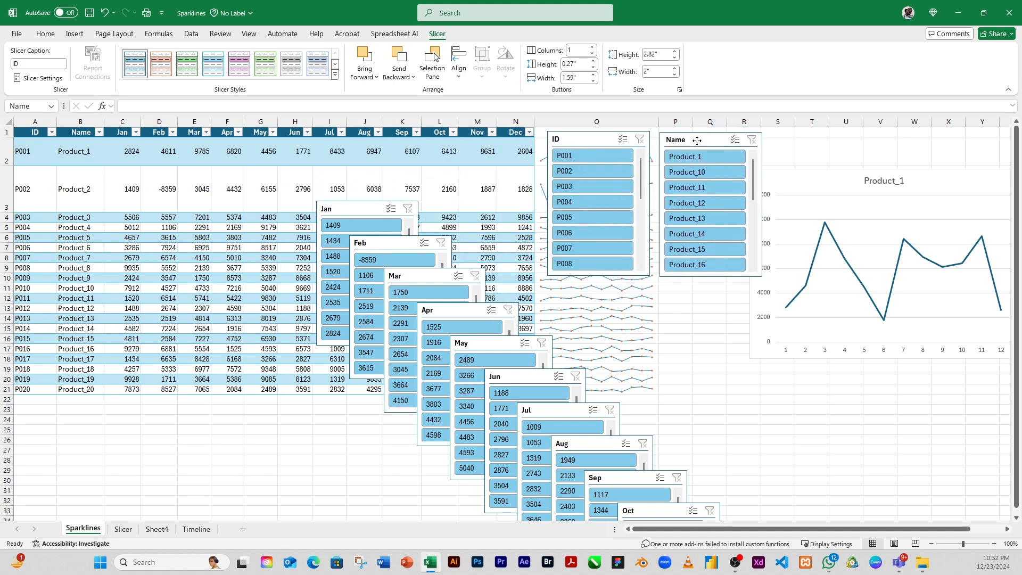
pyautogui.moveTo(363, 207); pyautogui.dragTo(790, 148)
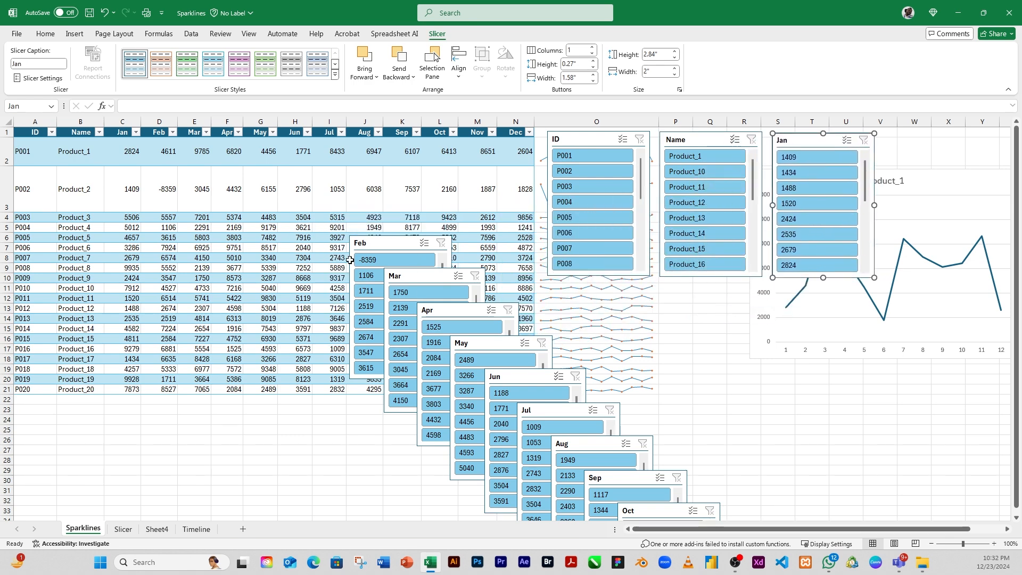
pyautogui.moveTo(392, 247); pyautogui.dragTo(948, 140)
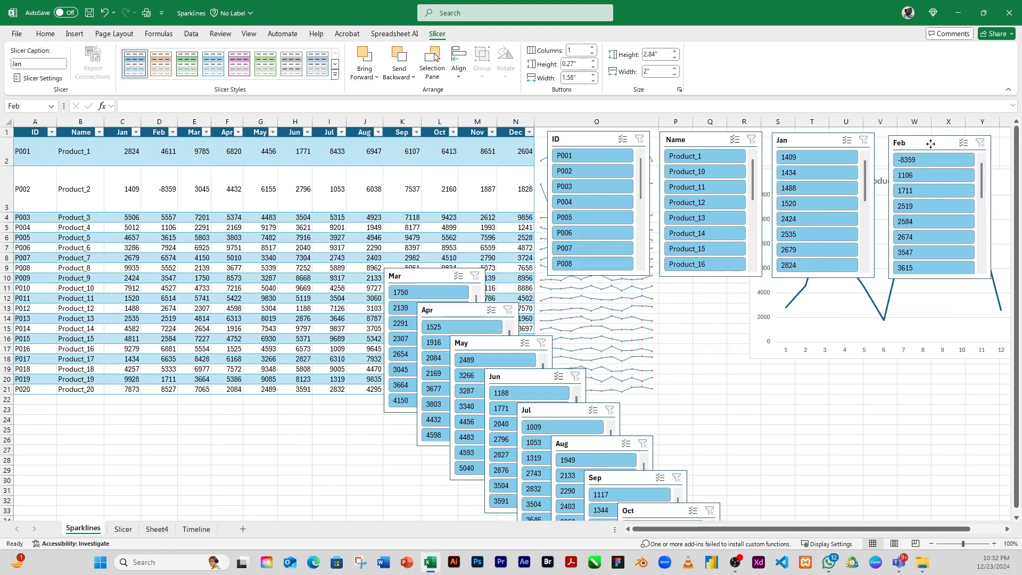
# Arrange the Mar, Apr, May and Jun slicers in a second row beneath the first slicer row.
pyautogui.moveTo(425, 275); pyautogui.dragTo(587, 285)
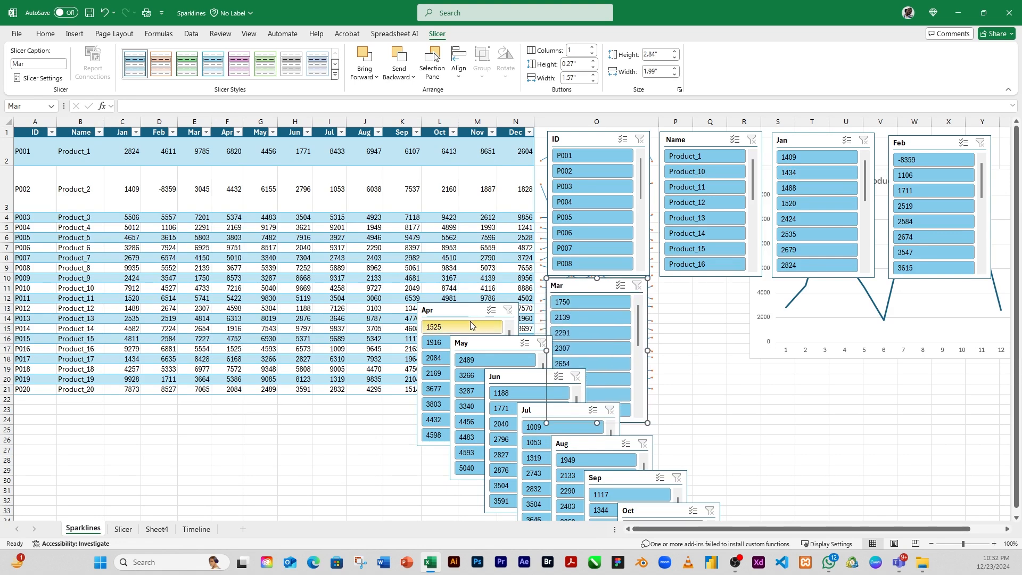
pyautogui.moveTo(465, 314); pyautogui.dragTo(718, 294)
pyautogui.moveTo(494, 343); pyautogui.dragTo(830, 291)
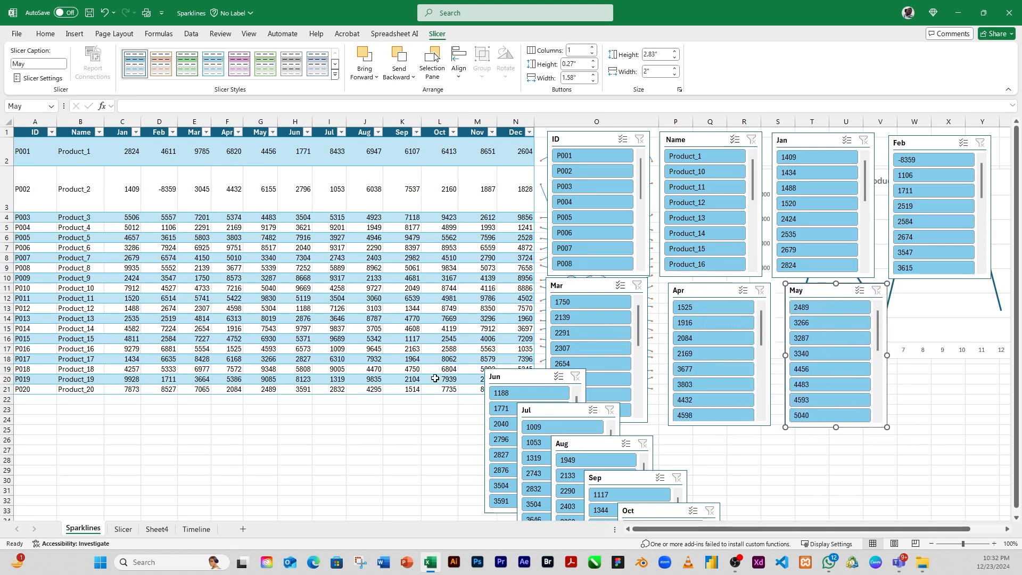
pyautogui.moveTo(527, 376); pyautogui.dragTo(942, 290)
# Place the Jul, Aug, Sep and Oct slicers in a third row below the Mar to Jun slicers.
pyautogui.moveTo(564, 410); pyautogui.dragTo(707, 444)
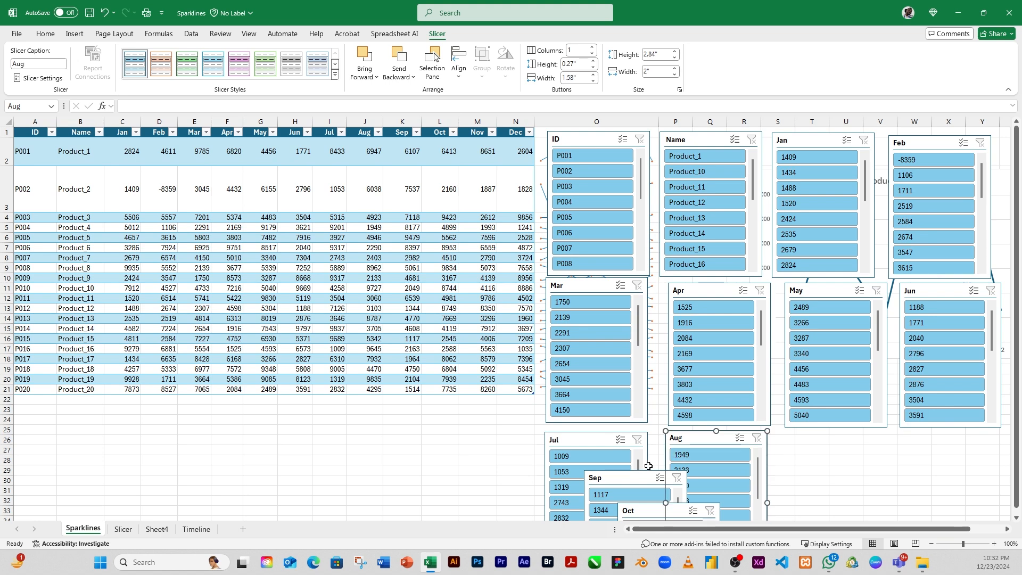
pyautogui.moveTo(630, 481); pyautogui.dragTo(840, 447)
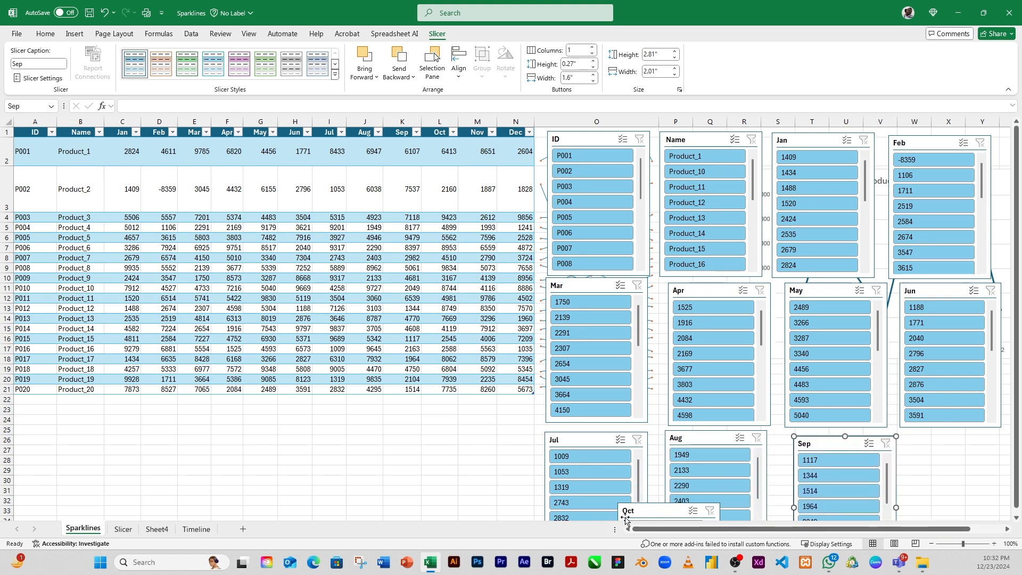
pyautogui.moveTo(653, 513); pyautogui.dragTo(925, 445)
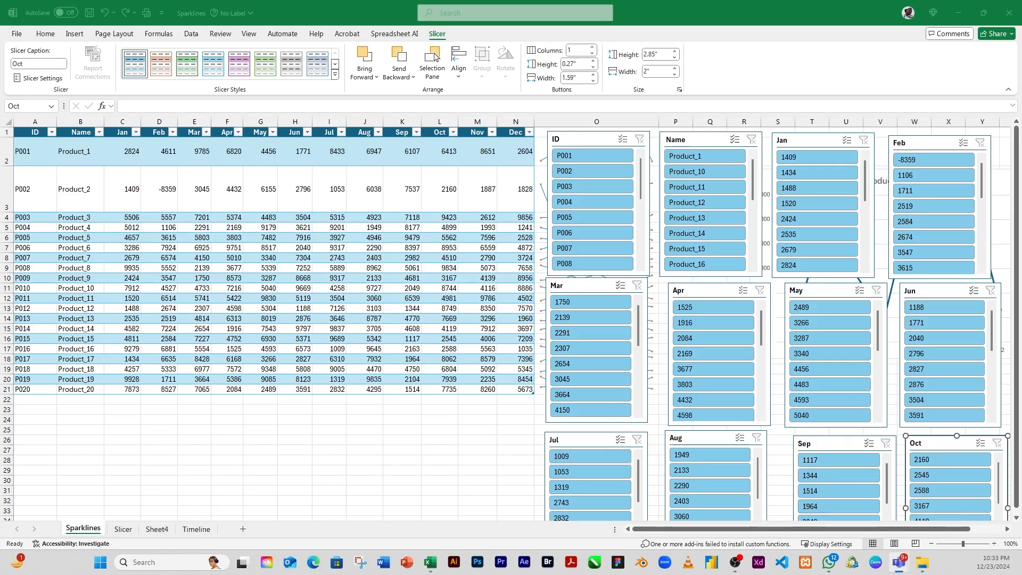
# Filter the table with the ID slicer to P001 and extend the selection through P008.
pyautogui.click(587, 157)
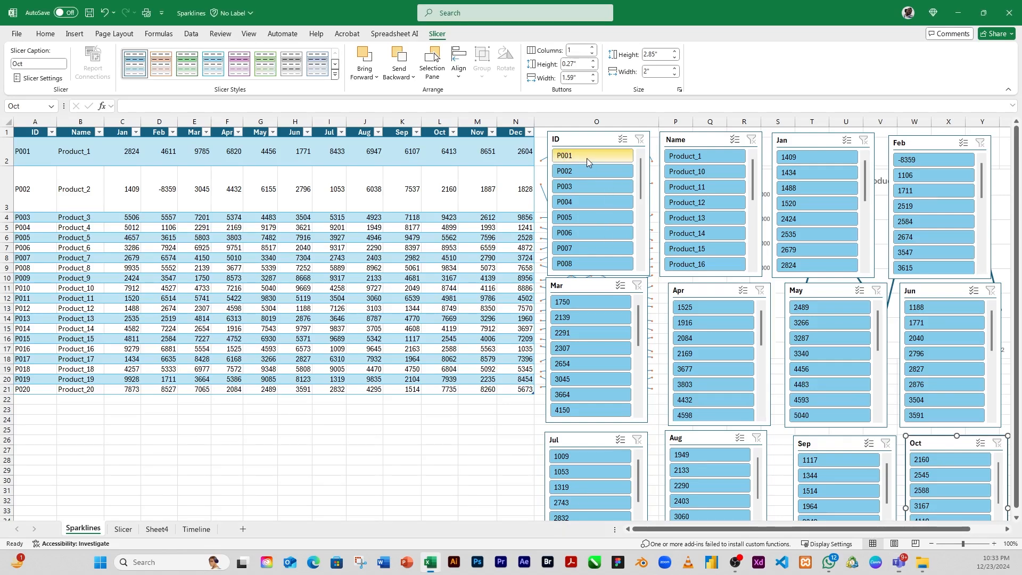
pyautogui.click(580, 155)
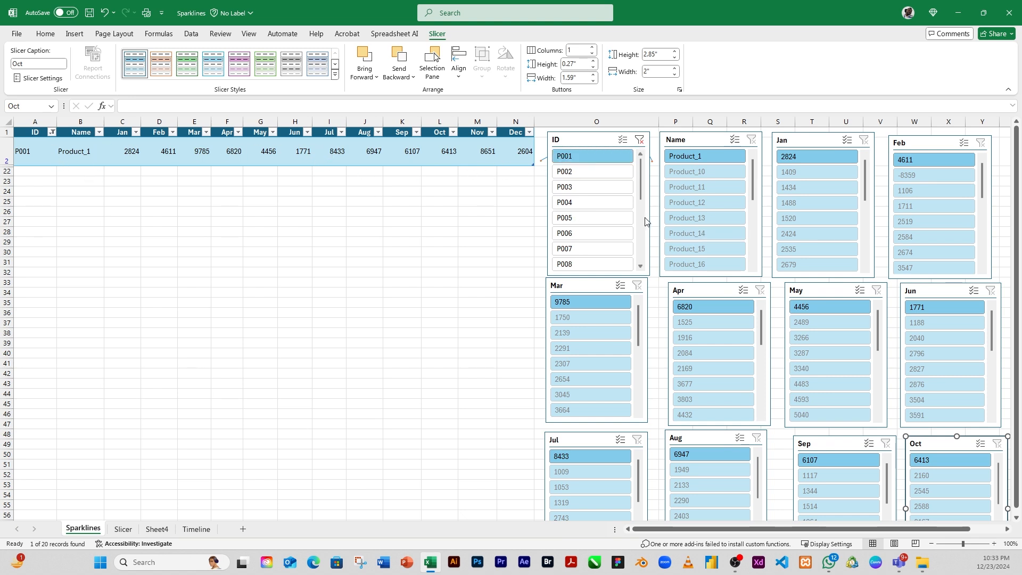
pyautogui.click(575, 157)
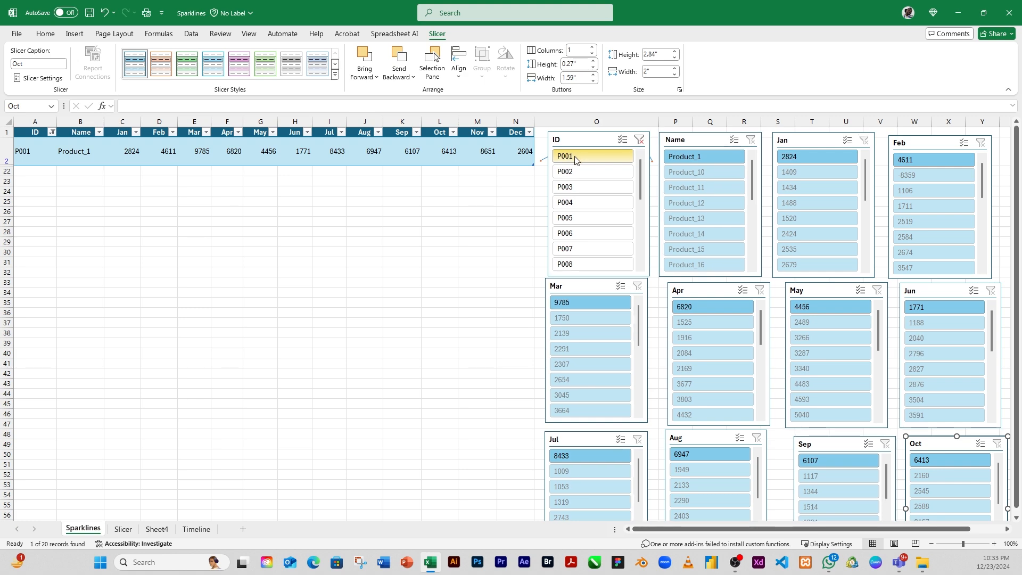
pyautogui.moveTo(575, 158); pyautogui.dragTo(594, 273)
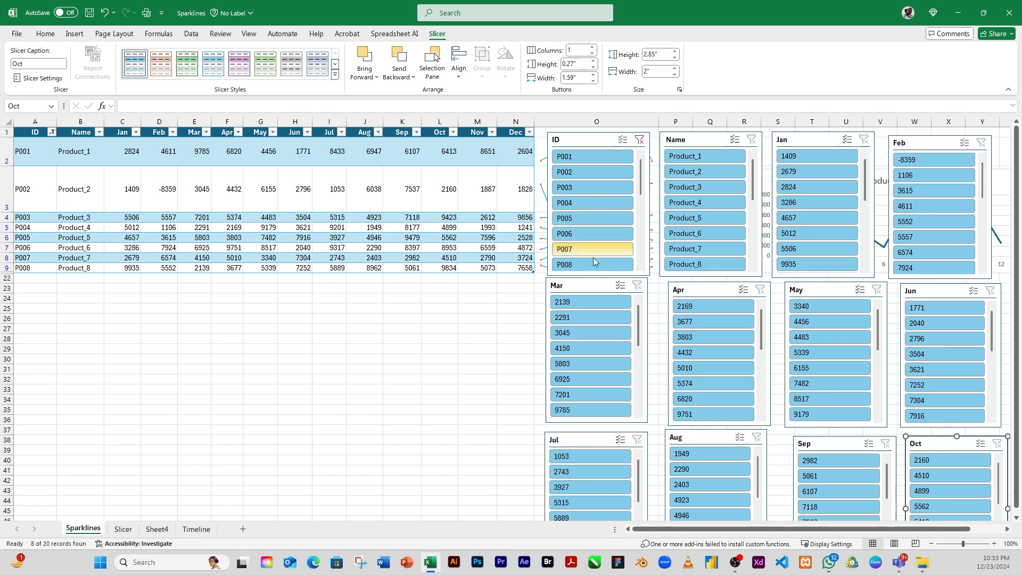
# Filter the table with the ID slicer to P009 alone and return it to P001.
pyautogui.scroll(-1, 643, 199)
pyautogui.scroll(-2, 643, 199)
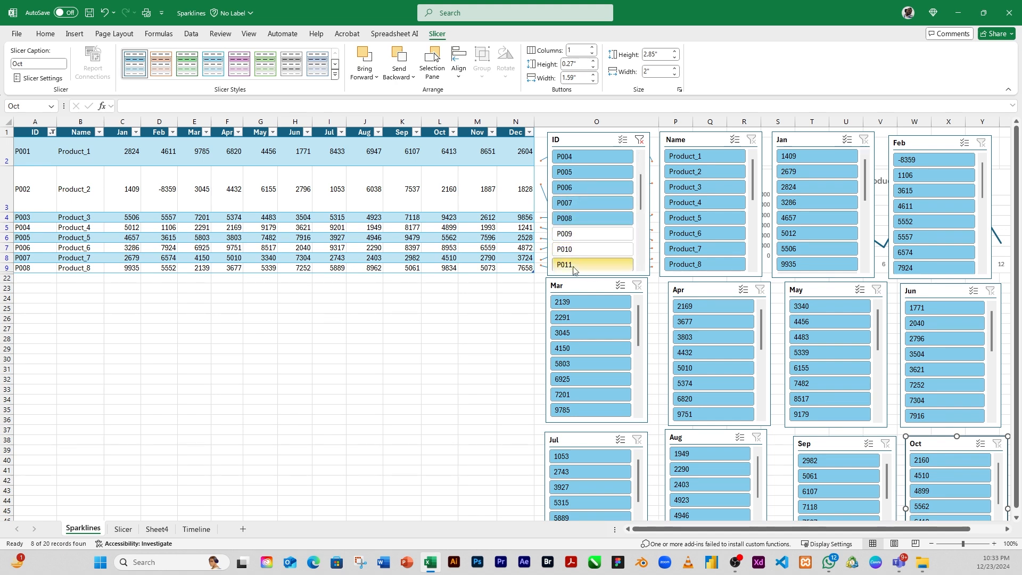
pyautogui.click(572, 233)
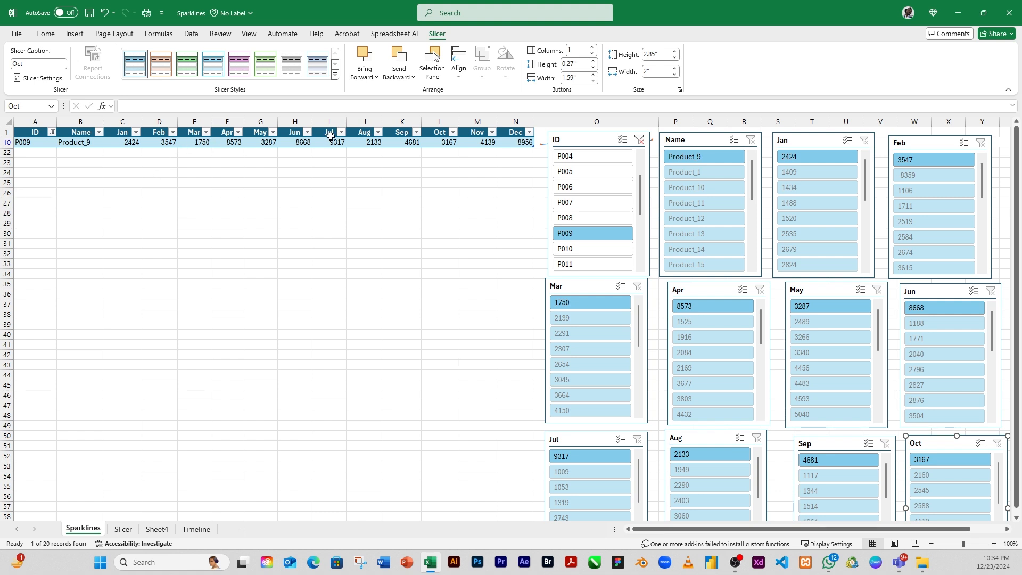
pyautogui.scroll(1, 641, 195)
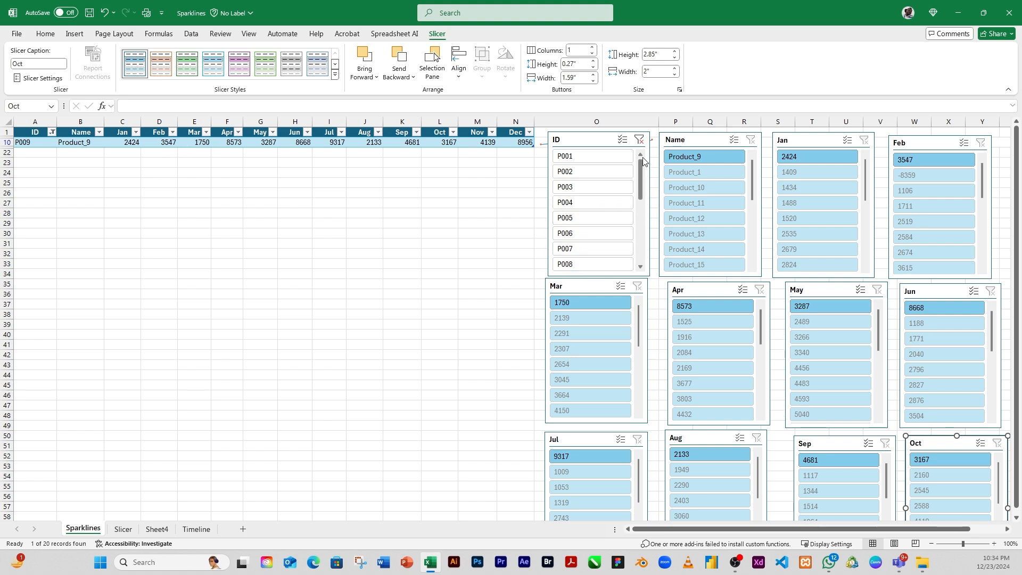
pyautogui.click(572, 163)
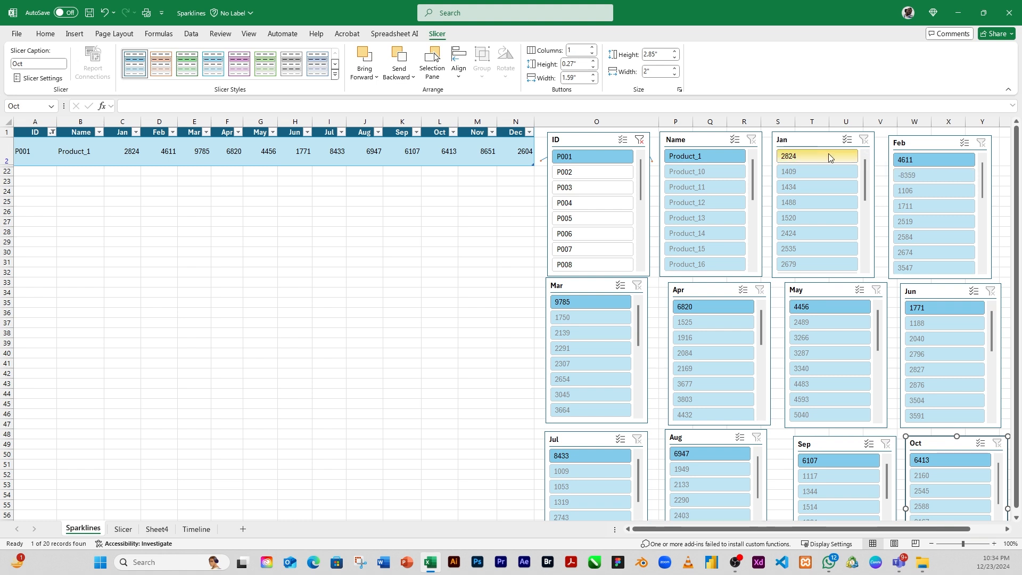
# Try combining slicer filters: Jan 2824, Name Product_10, Feb 3547, May 3340, Apr 3677 and Mar 2654.
pyautogui.click(799, 157)
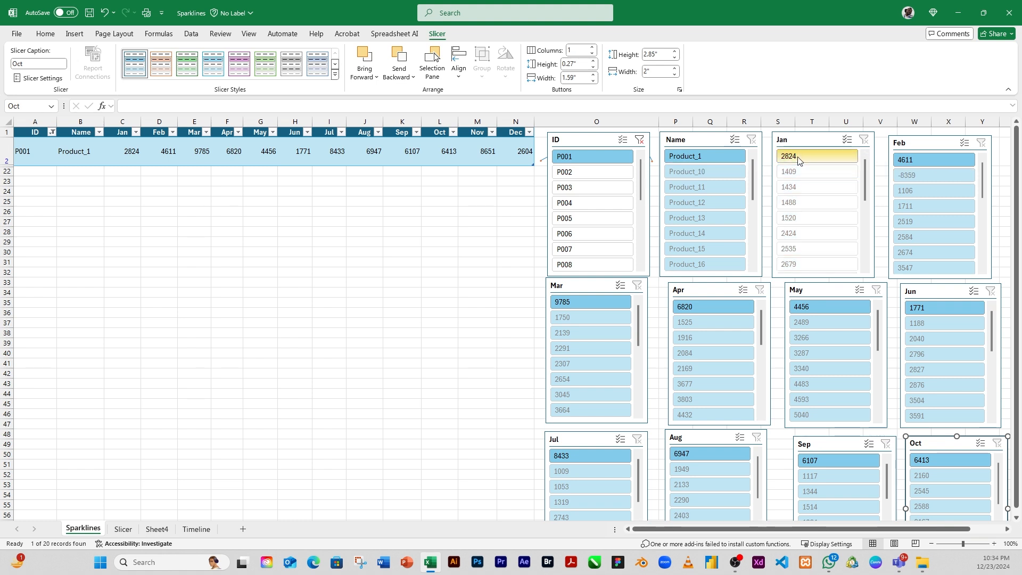
pyautogui.click(709, 171)
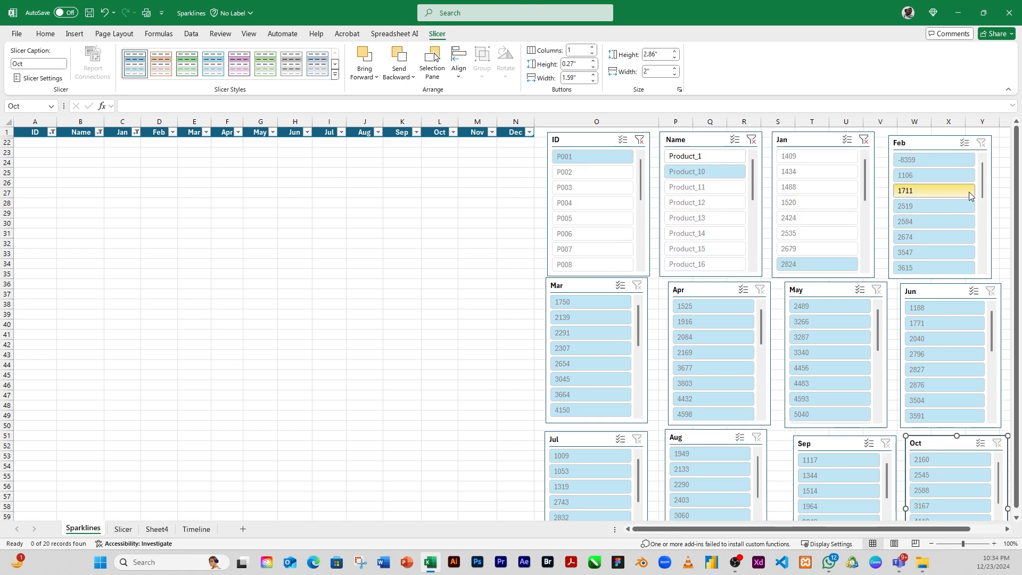
pyautogui.click(921, 252)
pyautogui.click(825, 353)
pyautogui.click(710, 367)
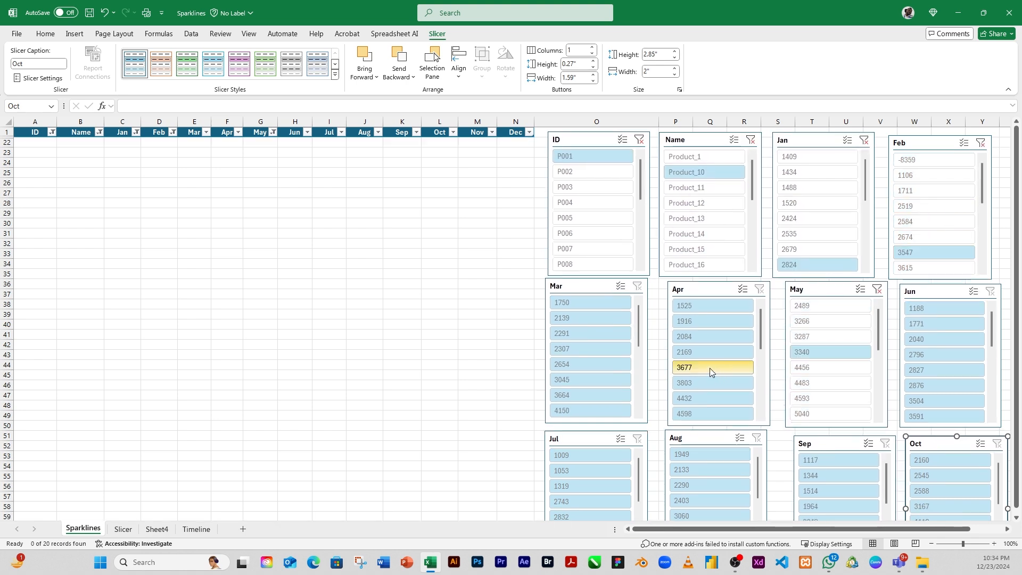
pyautogui.click(589, 364)
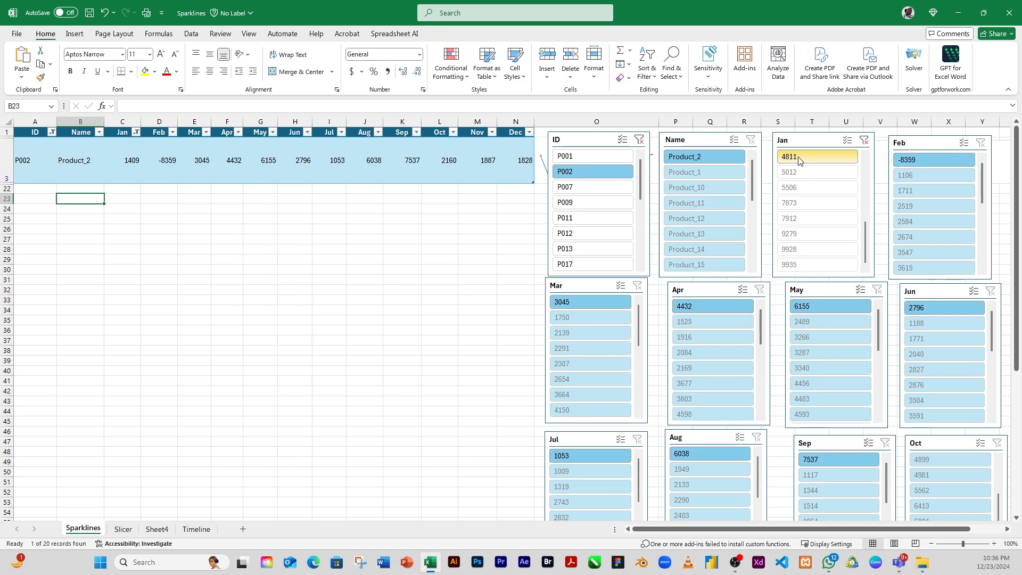
# Switch the ID slicer's filter from P002 to P001.
pyautogui.click(577, 157)
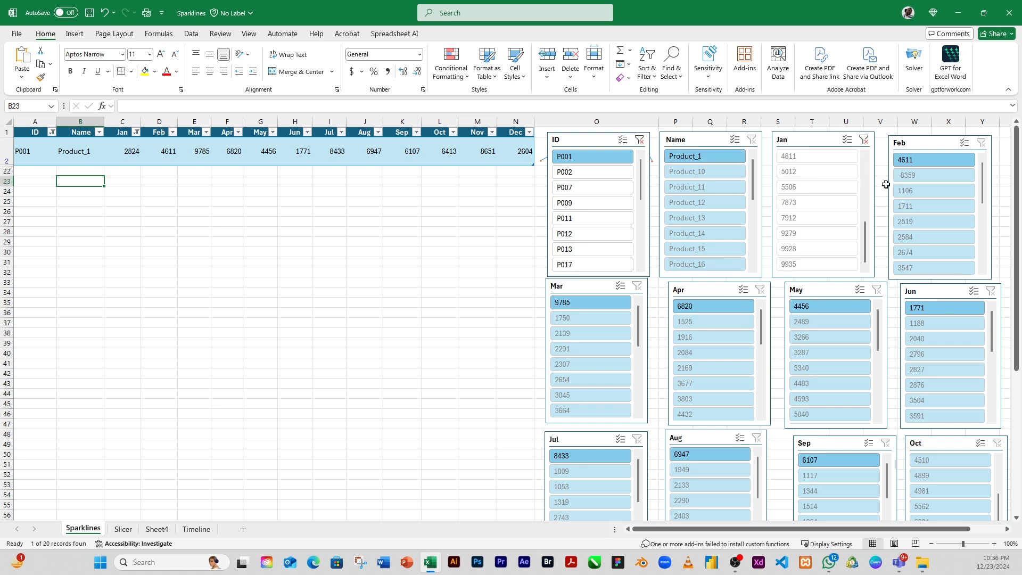
# Turn on multi-select in the Name and Jan slicers and switch the ID slicer's filter to P007, ending on P002.
pyautogui.scroll(4, 869, 245)
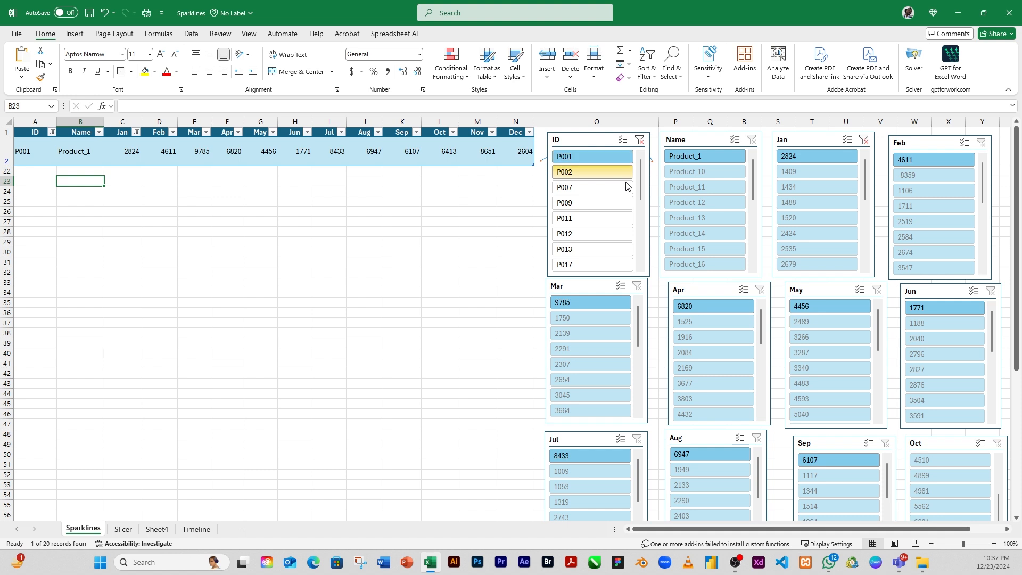
pyautogui.click(750, 143)
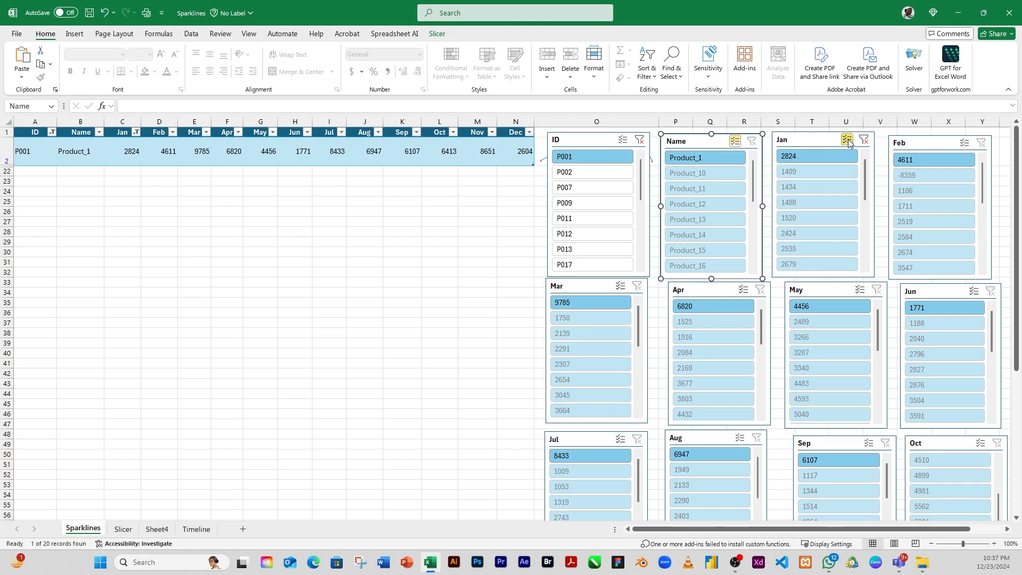
pyautogui.click(462, 240)
pyautogui.click(619, 190)
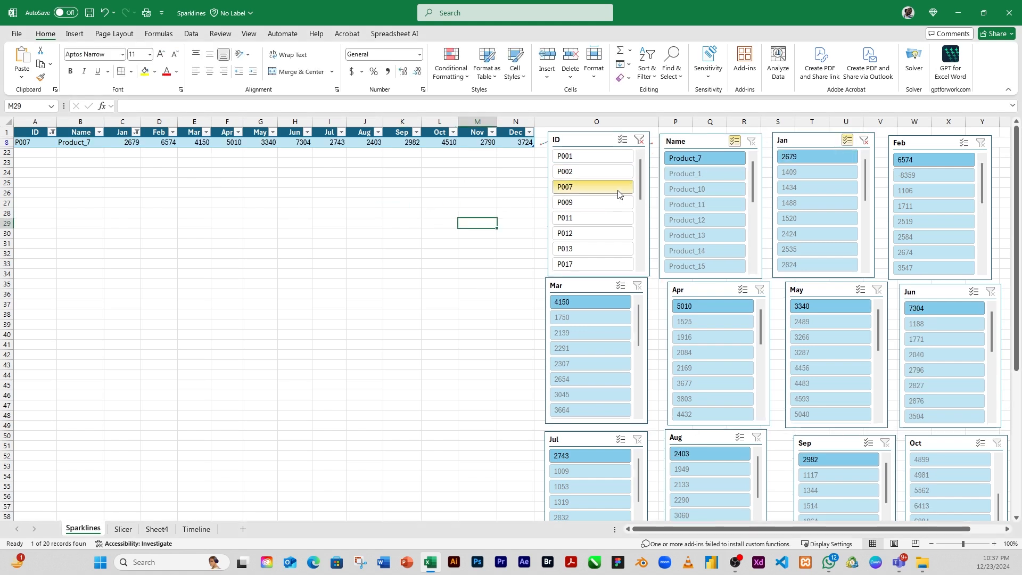
pyautogui.click(606, 171)
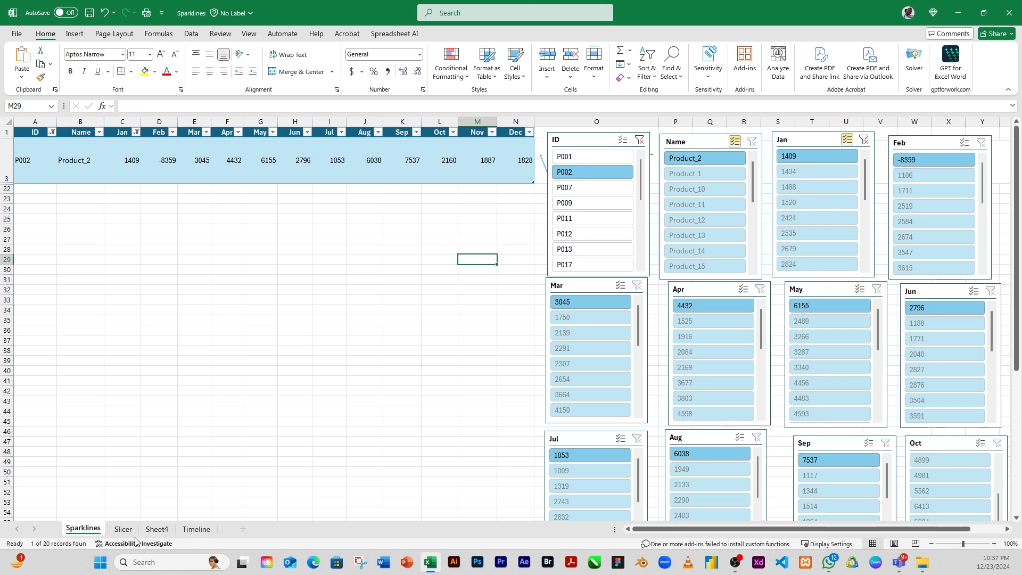
# View the Sheet4 and Timeline worksheets and return to the Sparklines worksheet.
pyautogui.click(151, 530)
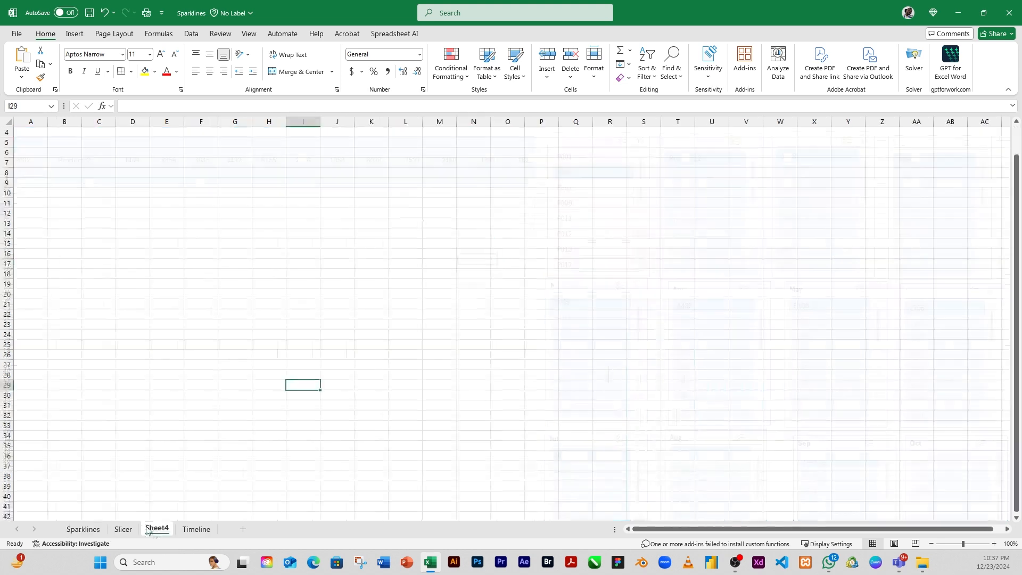
pyautogui.click(187, 531)
pyautogui.click(228, 234)
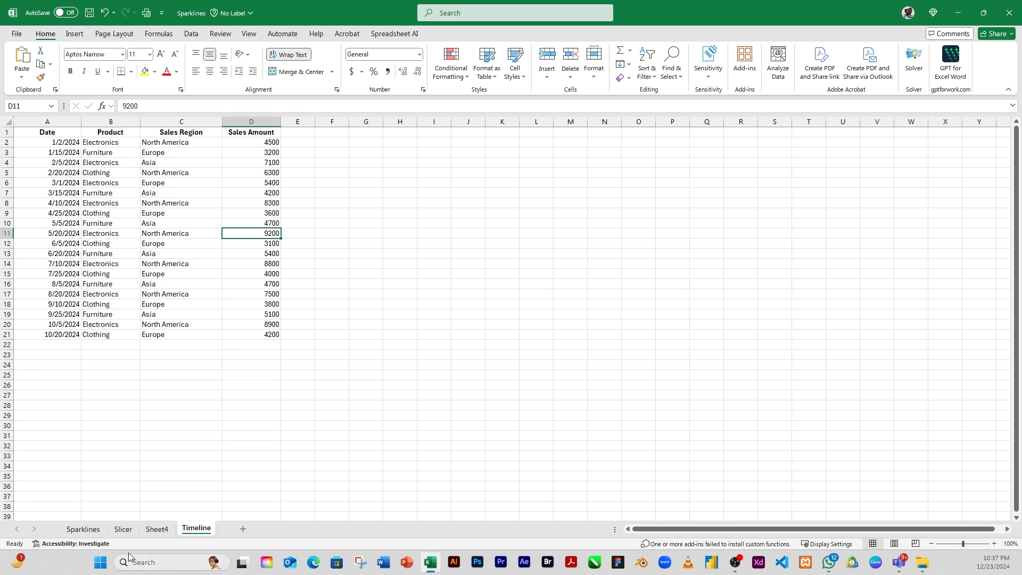
pyautogui.click(83, 529)
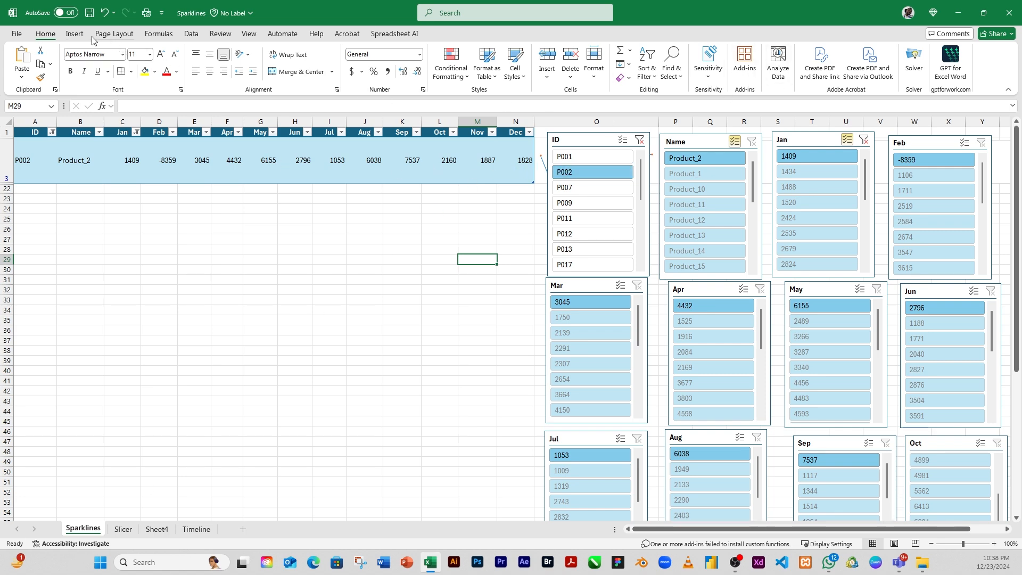
# Examine the Date, Product, Sales Region and Sales Amount data on the Timeline worksheet.
pyautogui.click(75, 34)
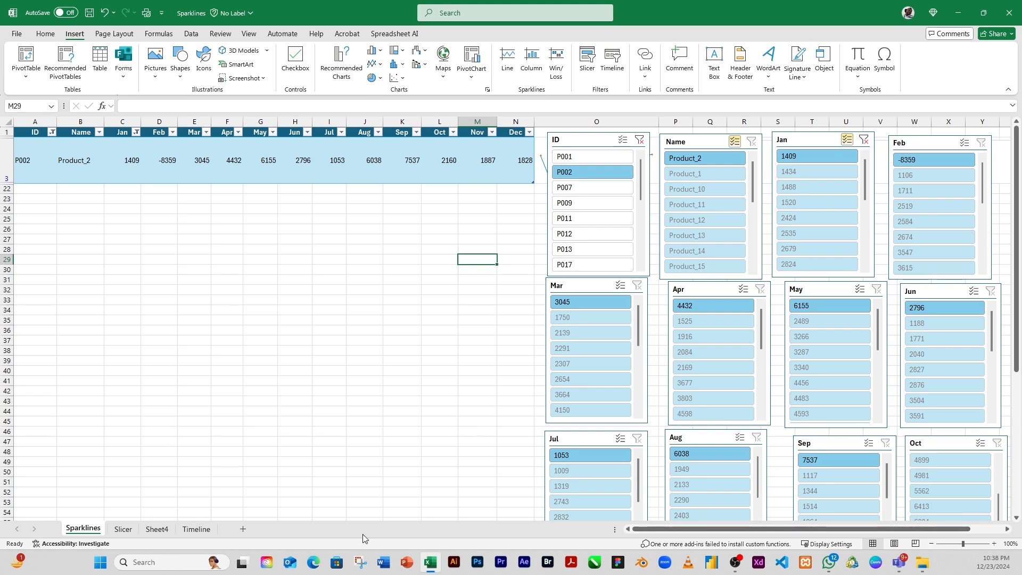
pyautogui.click(196, 529)
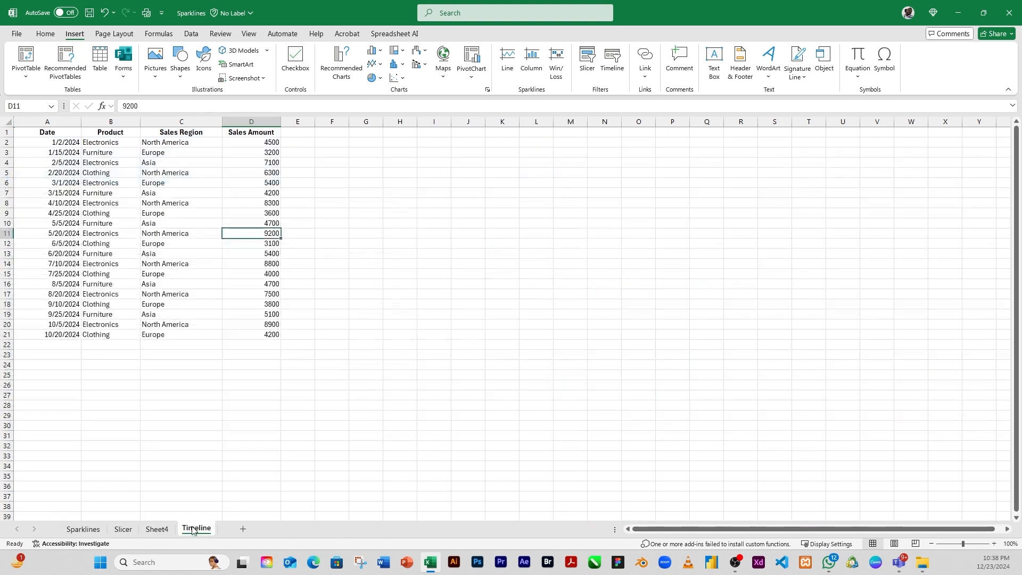
pyautogui.click(229, 242)
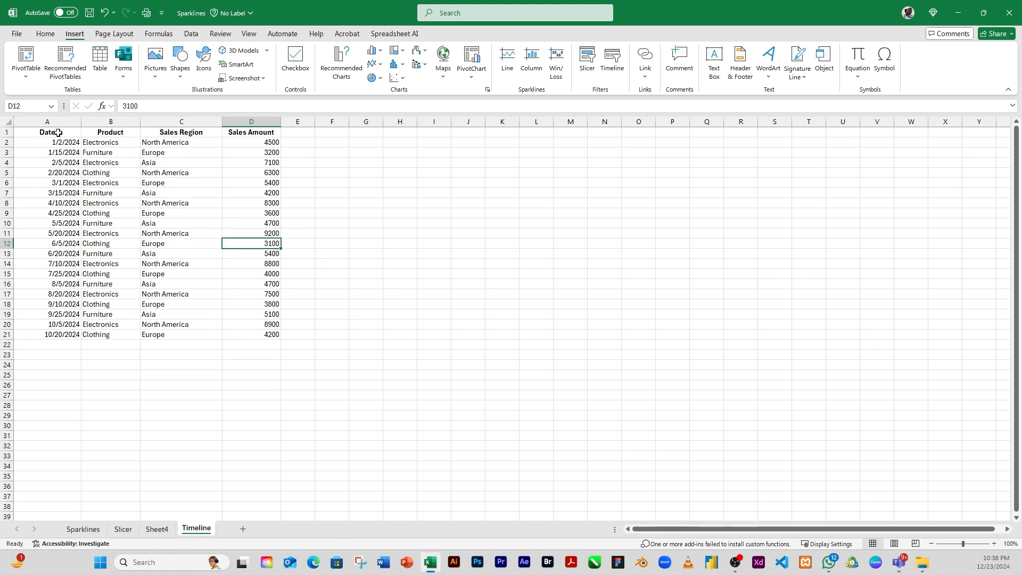
pyautogui.moveTo(61, 139); pyautogui.dragTo(57, 332)
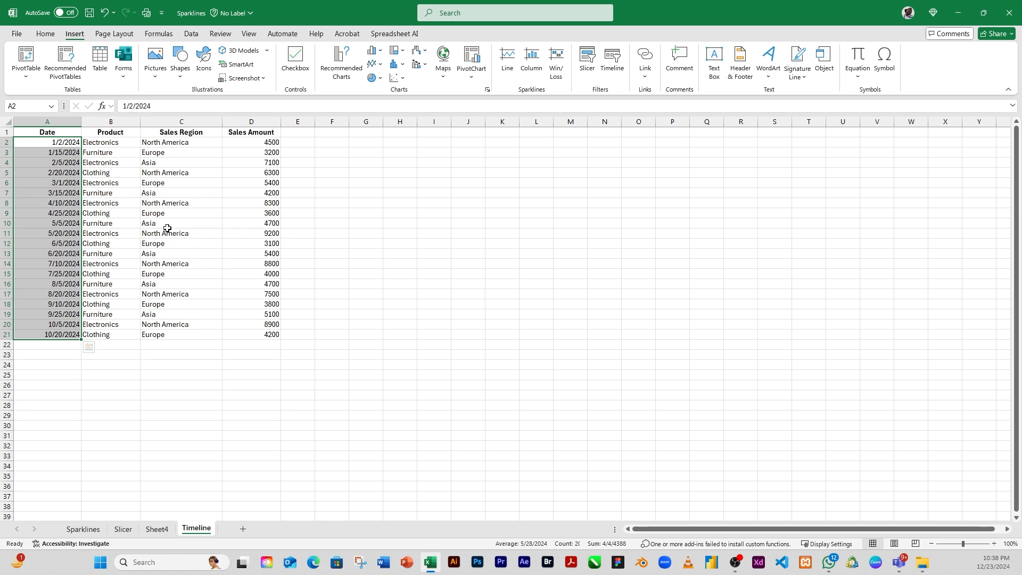
pyautogui.click(152, 181)
pyautogui.click(143, 142)
pyautogui.click(149, 183)
pyautogui.click(101, 163)
pyautogui.click(50, 133)
pyautogui.moveTo(49, 133); pyautogui.dragTo(244, 331)
pyautogui.click(160, 207)
pyautogui.click(171, 154)
pyautogui.click(149, 193)
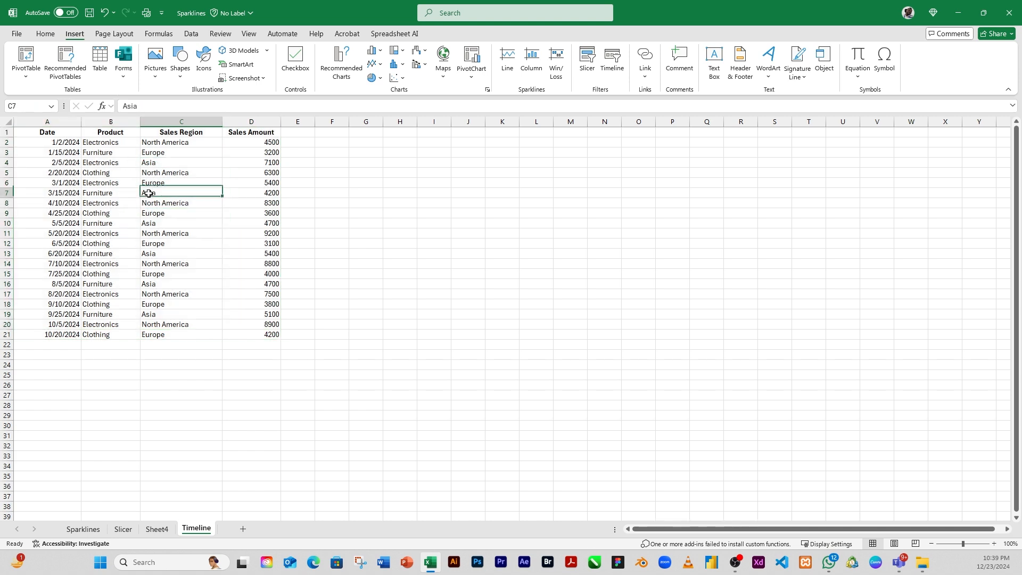
pyautogui.click(87, 152)
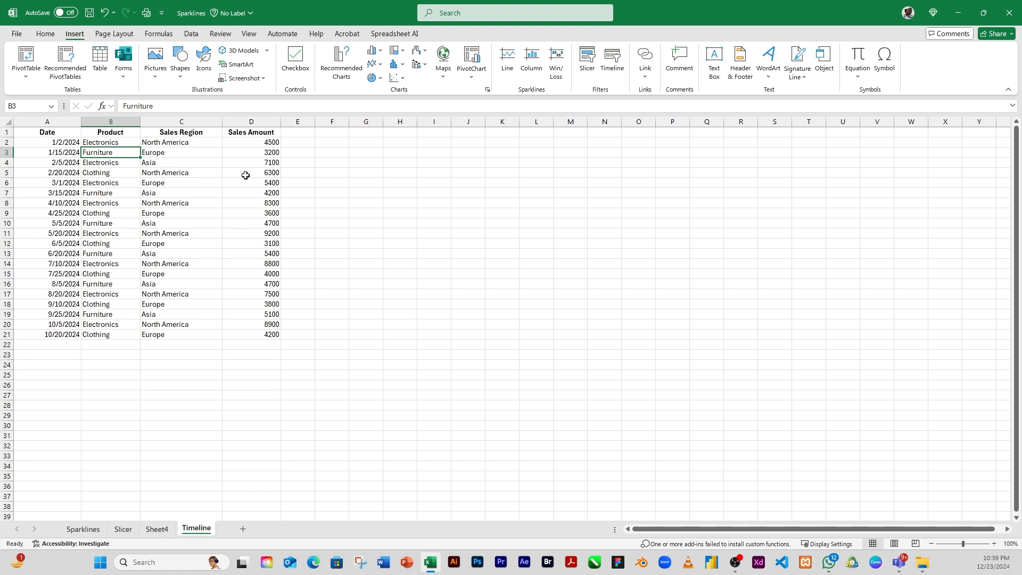
pyautogui.click(146, 174)
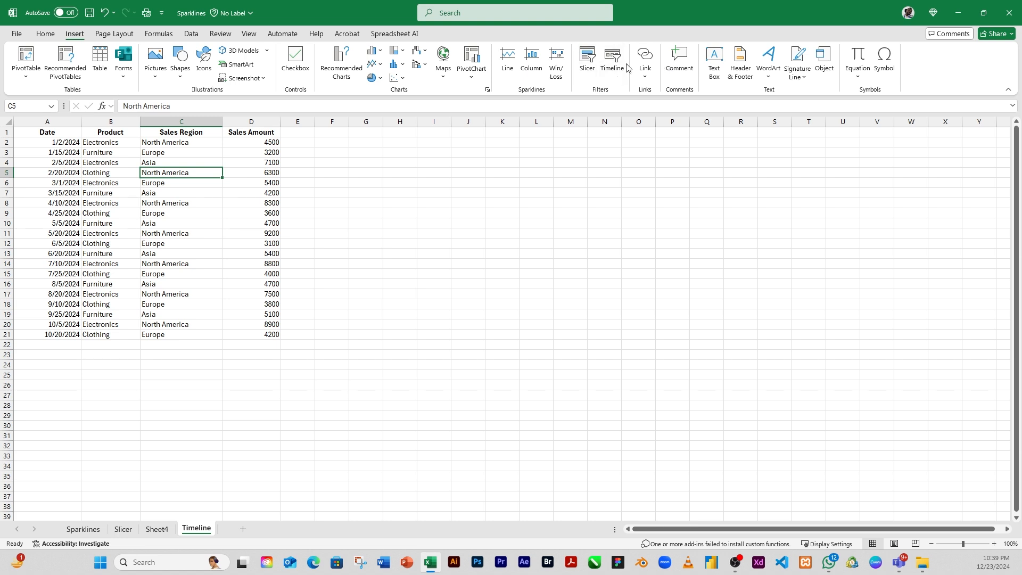
# Create a PivotTable from the Timeline sales data on a new worksheet, with Date in rows and the sum of Sales Amount in values.
pyautogui.click(105, 145)
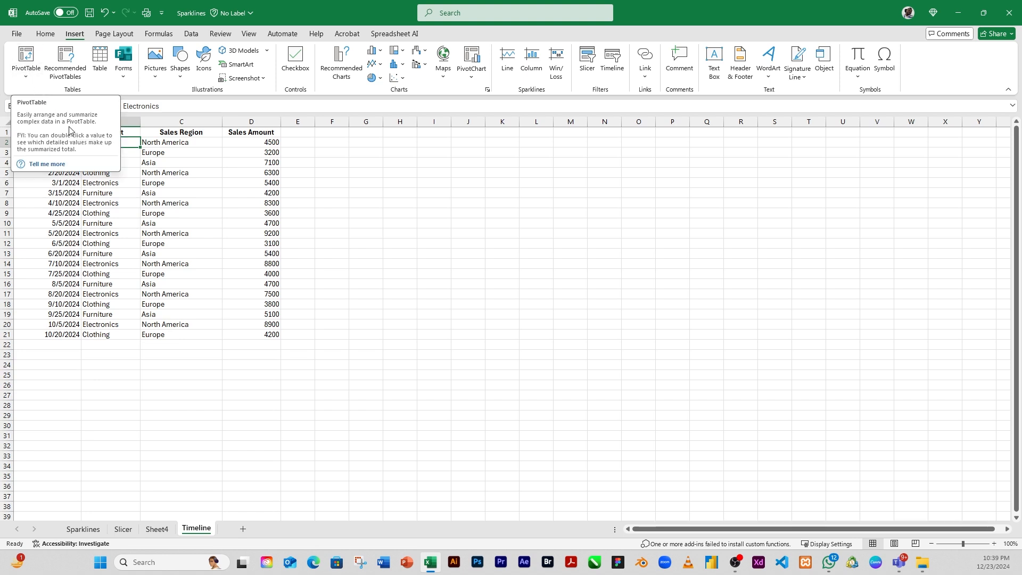
pyautogui.click(26, 75)
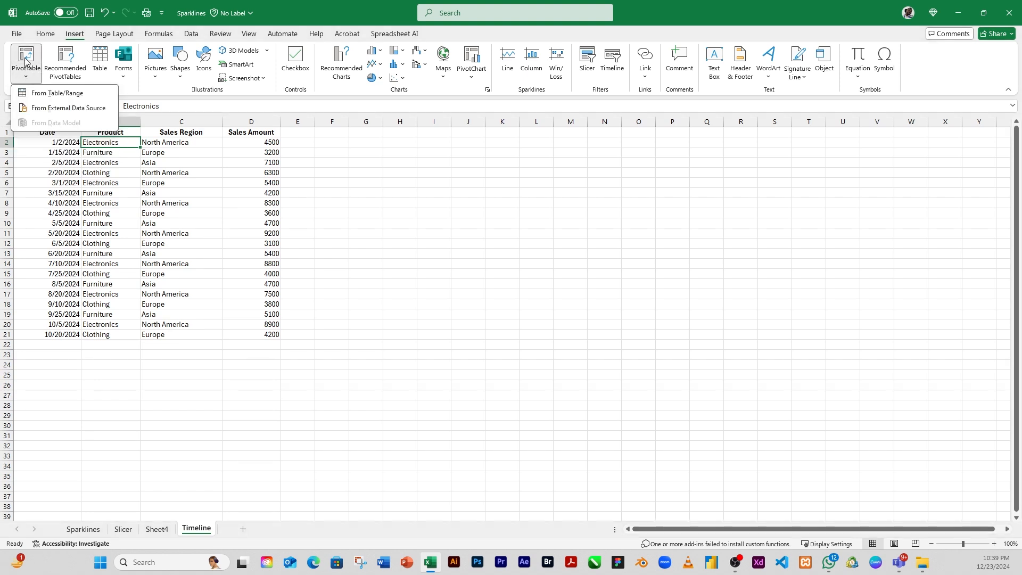
pyautogui.click(40, 96)
pyautogui.click(696, 285)
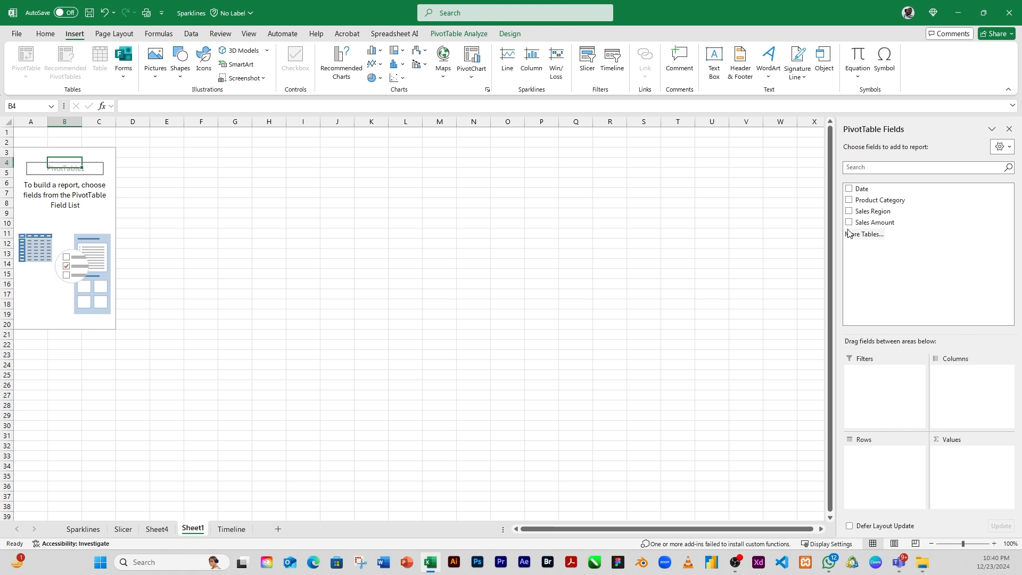
pyautogui.click(849, 189)
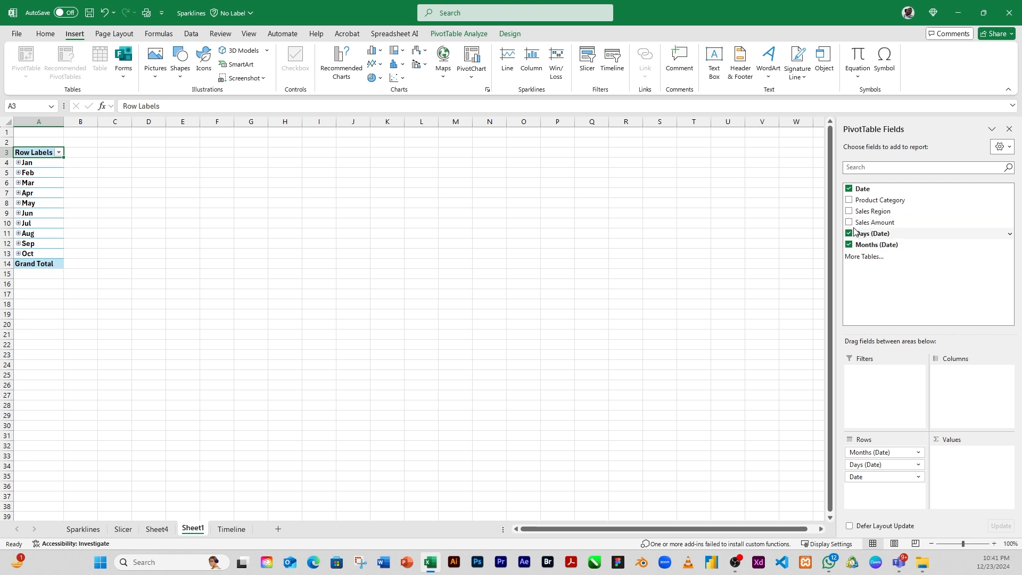
pyautogui.moveTo(859, 222); pyautogui.dragTo(986, 457)
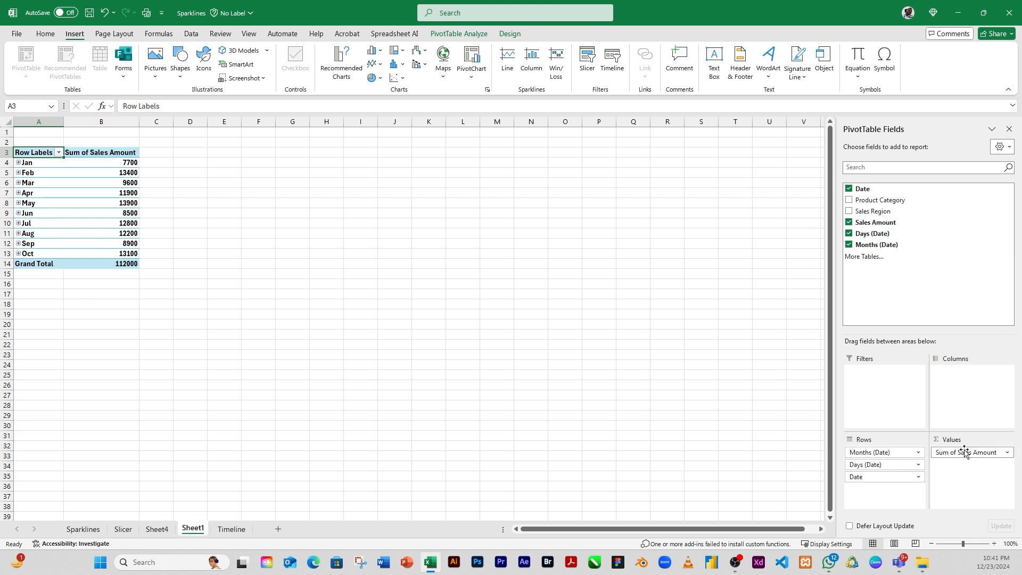
# Insert a timeline for the Date field of the PivotTable.
pyautogui.click(81, 187)
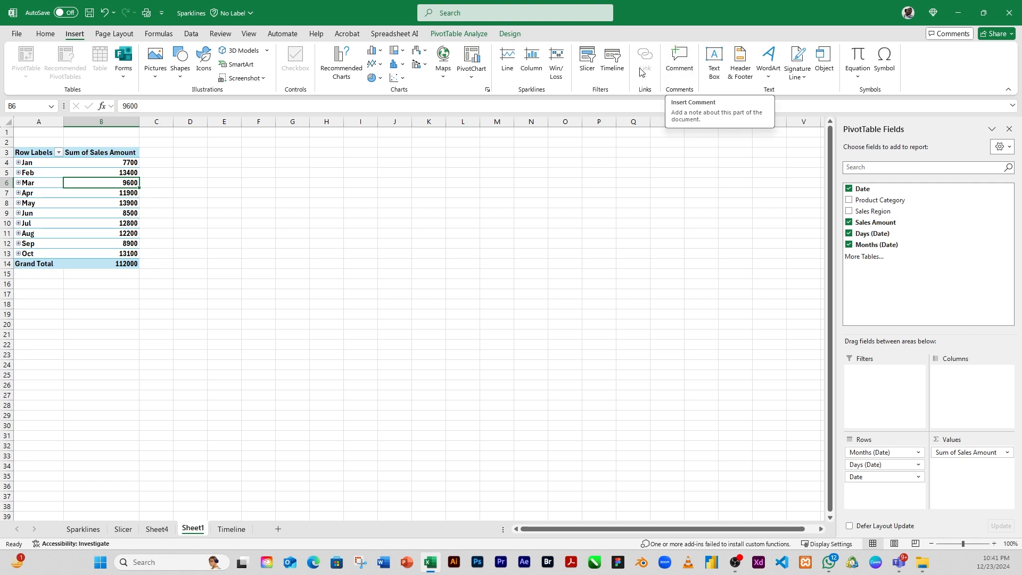
pyautogui.click(610, 61)
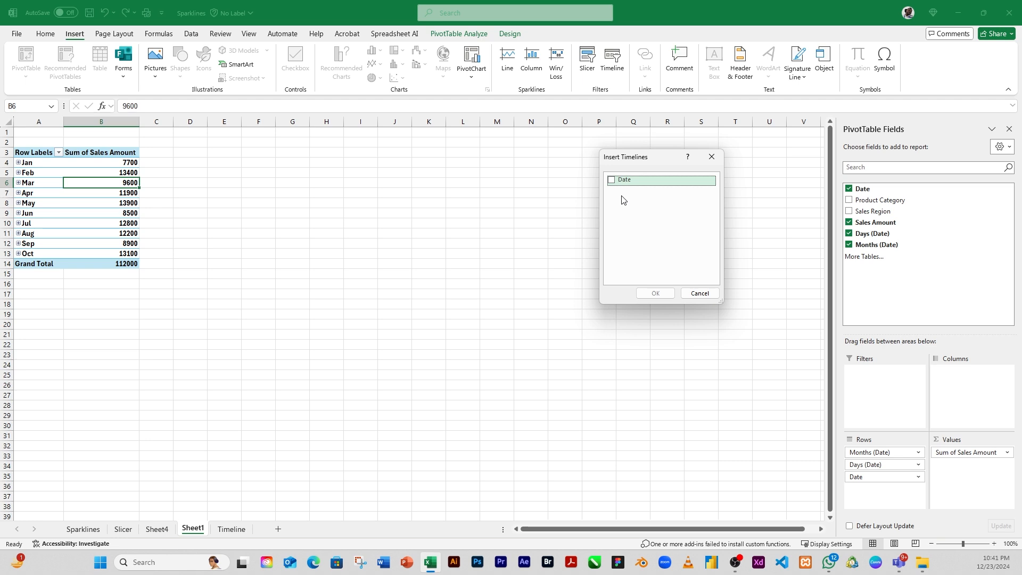
pyautogui.click(637, 180)
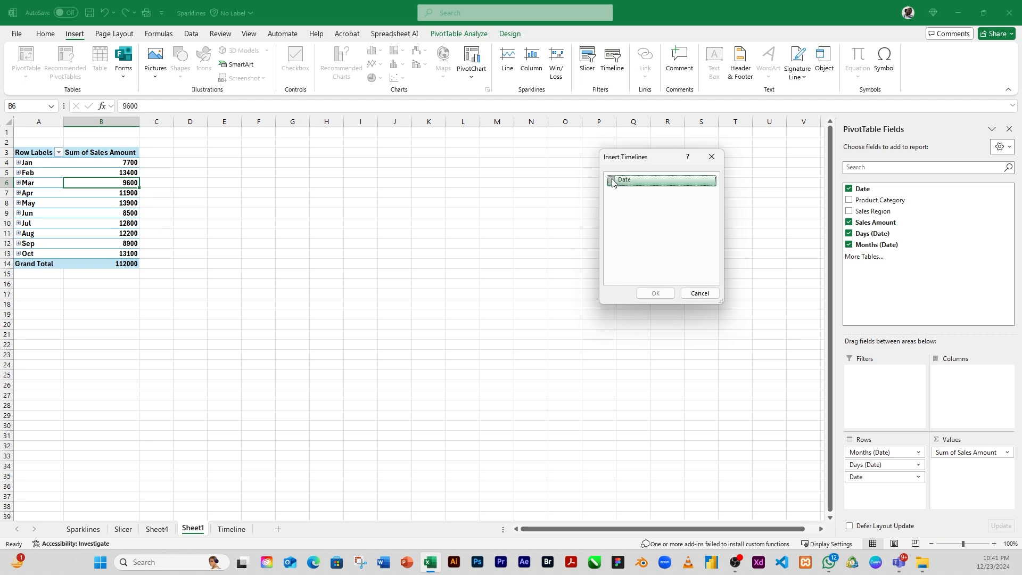
pyautogui.click(612, 180)
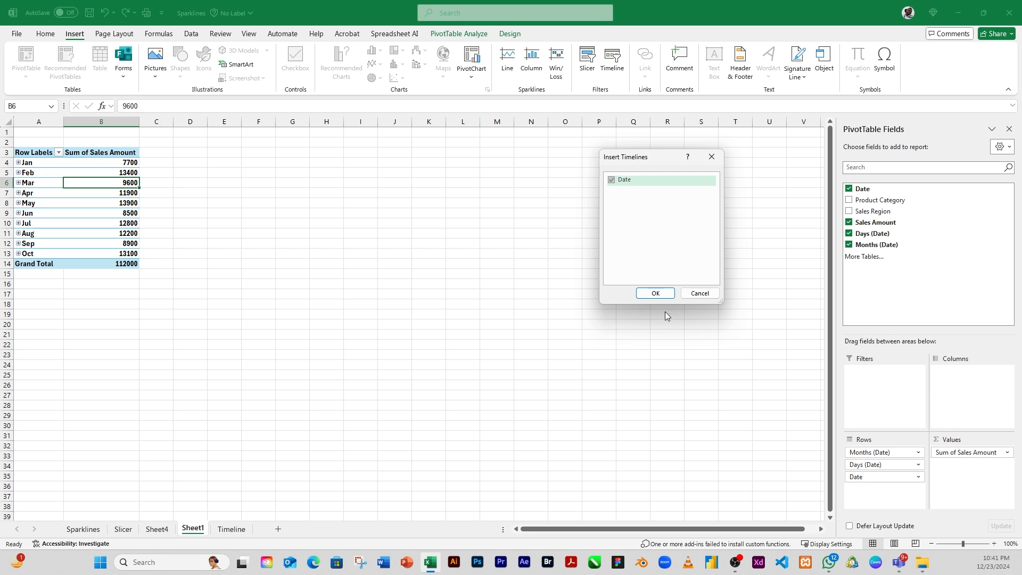
pyautogui.click(653, 297)
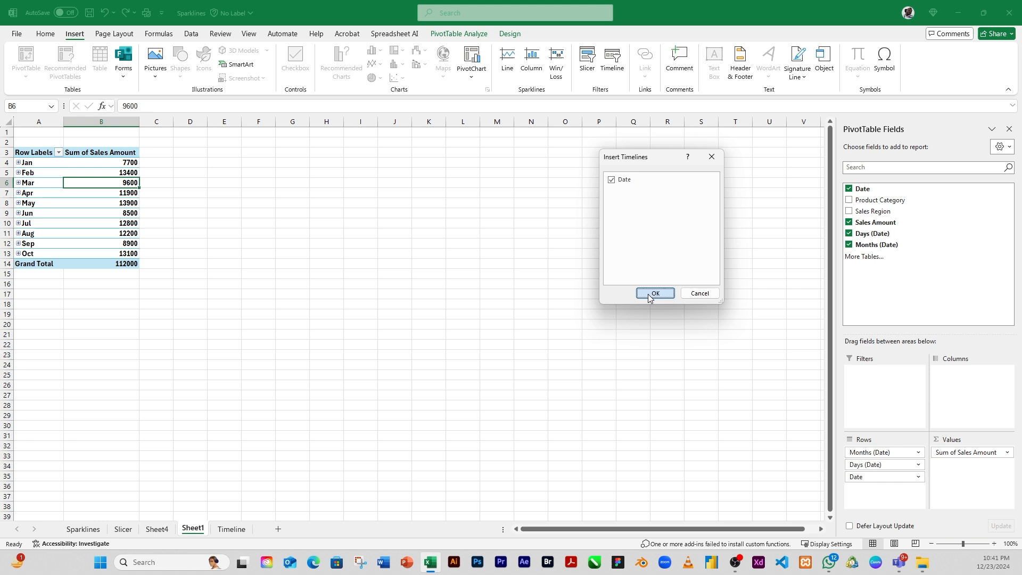
# Place the Date timeline beside the PivotTable and enlarge it to about 5.95" wide and 3" high, with its months starting at January 2024.
pyautogui.moveTo(400, 291); pyautogui.dragTo(337, 157)
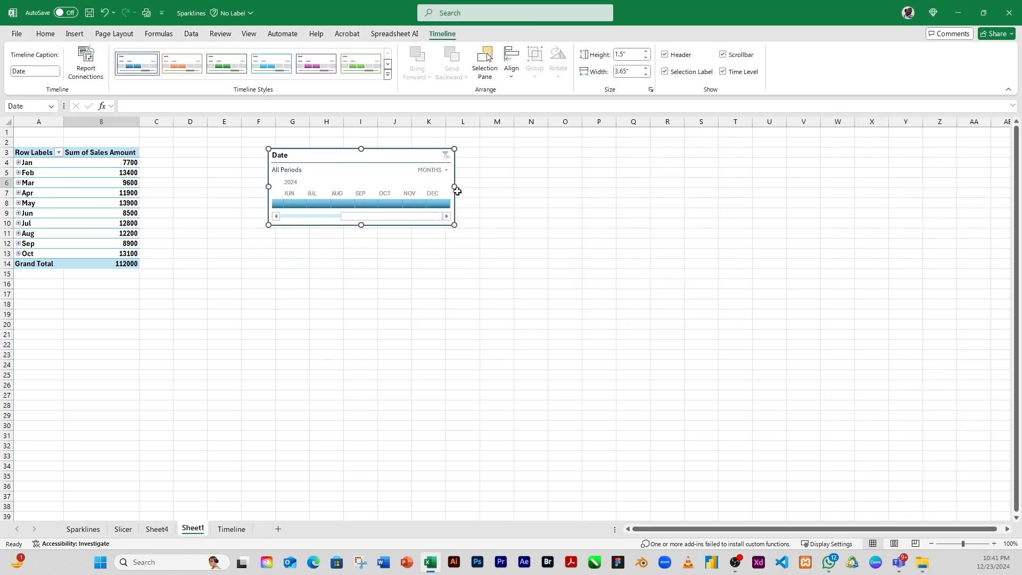
pyautogui.moveTo(455, 187); pyautogui.dragTo(572, 187)
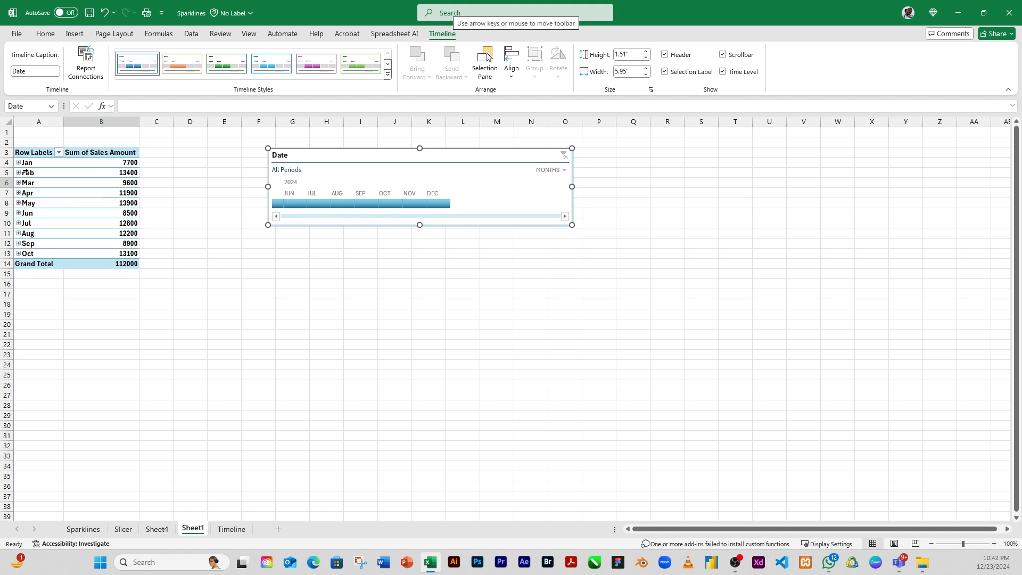
pyautogui.click(275, 216)
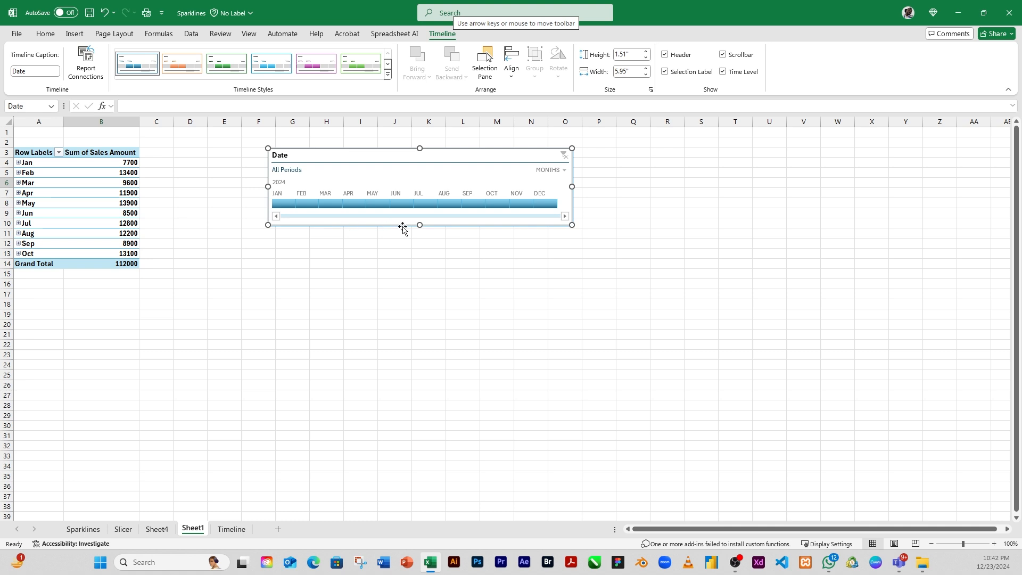
pyautogui.moveTo(421, 225); pyautogui.dragTo(431, 302)
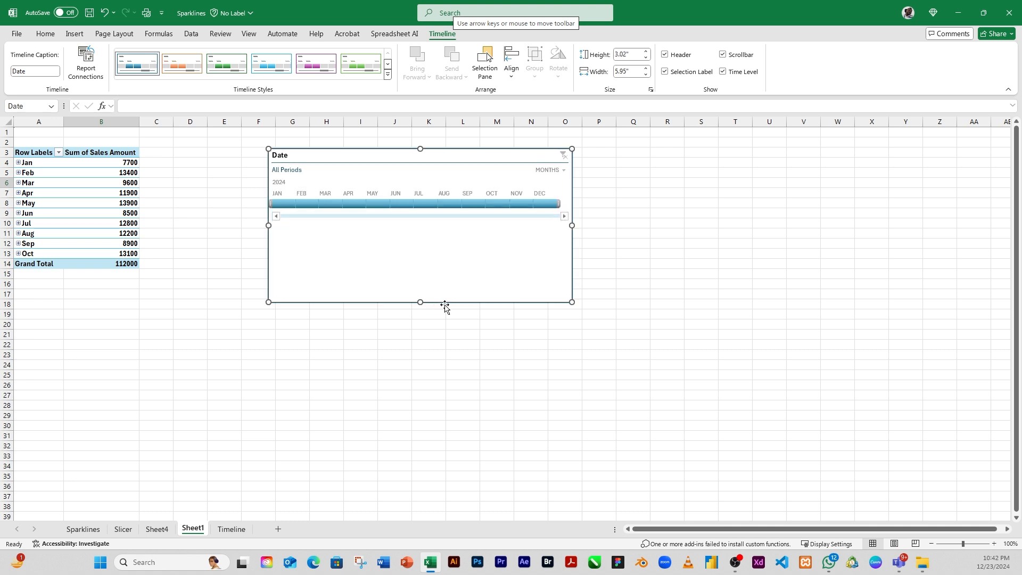
# Filter the PivotTable with the timeline to January 2024, to February 2024, and finally to the range January through May 2024.
pyautogui.click(280, 206)
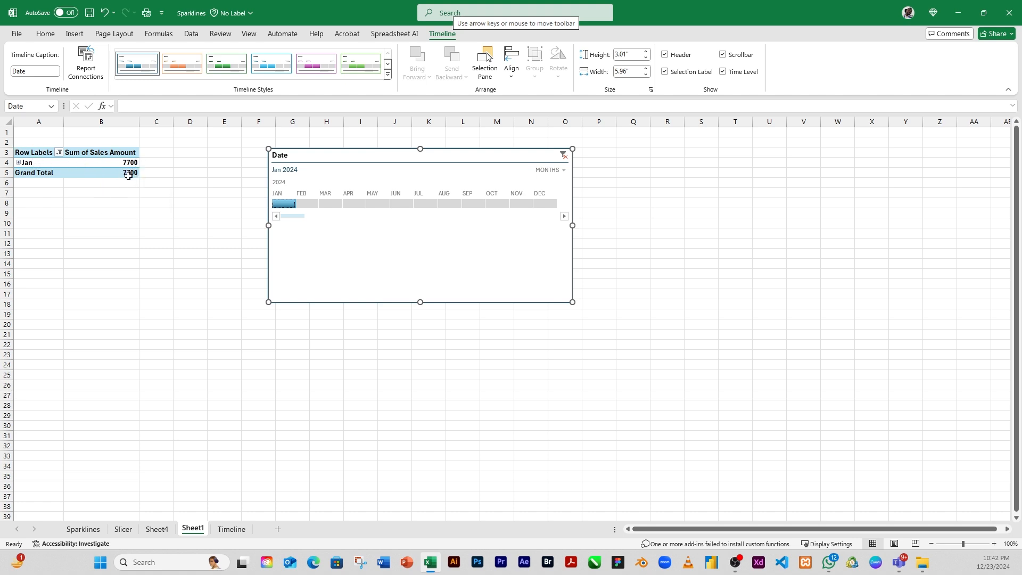
pyautogui.moveTo(130, 175)
pyautogui.click(306, 205)
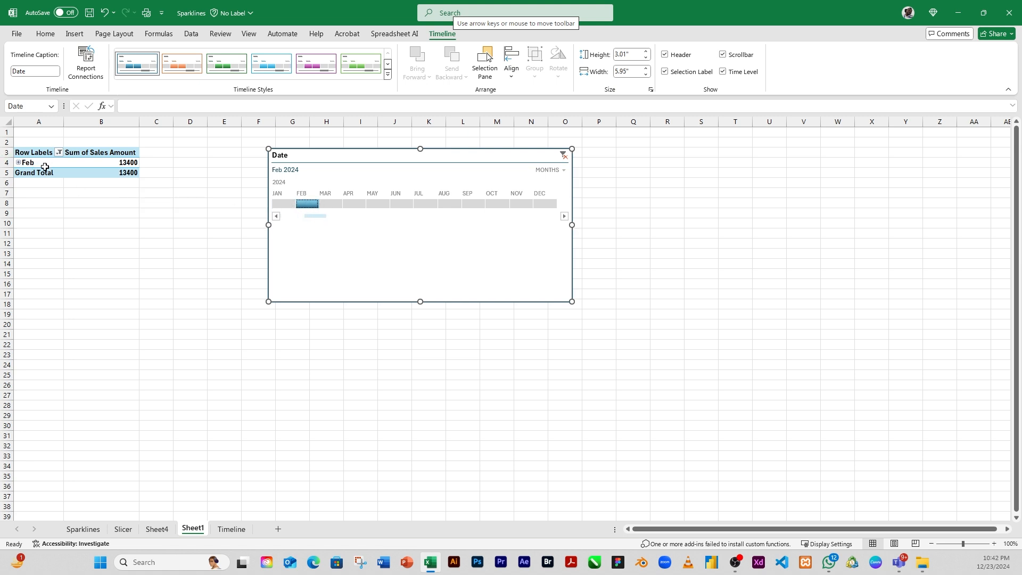
pyautogui.moveTo(141, 179)
pyautogui.click(278, 205)
pyautogui.moveTo(283, 207); pyautogui.dragTo(376, 206)
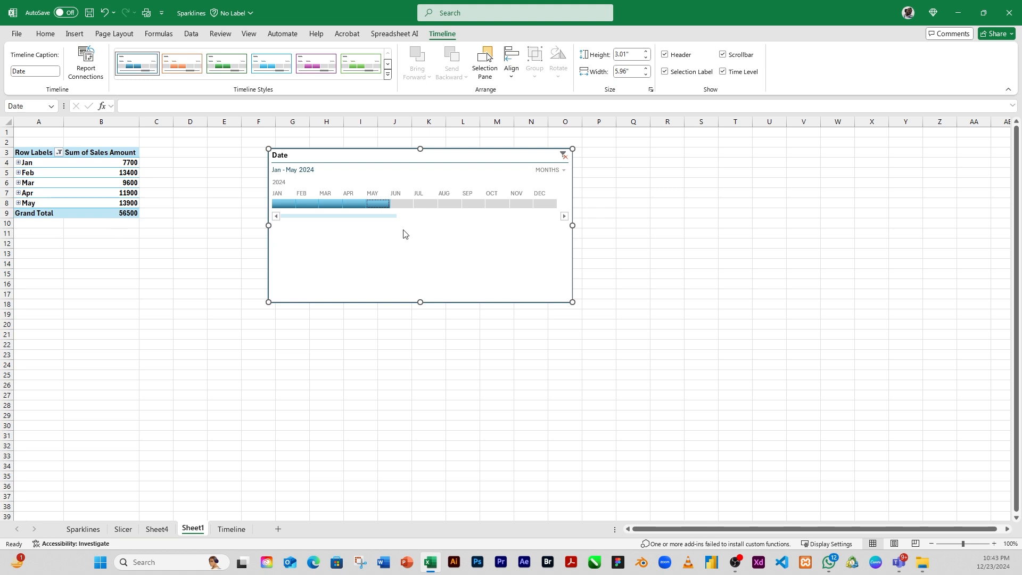
# Try several light and dark timeline styles on the Date timeline and apply the first Dark style, in dark blue.
pyautogui.click(186, 73)
pyautogui.click(229, 72)
pyautogui.click(388, 75)
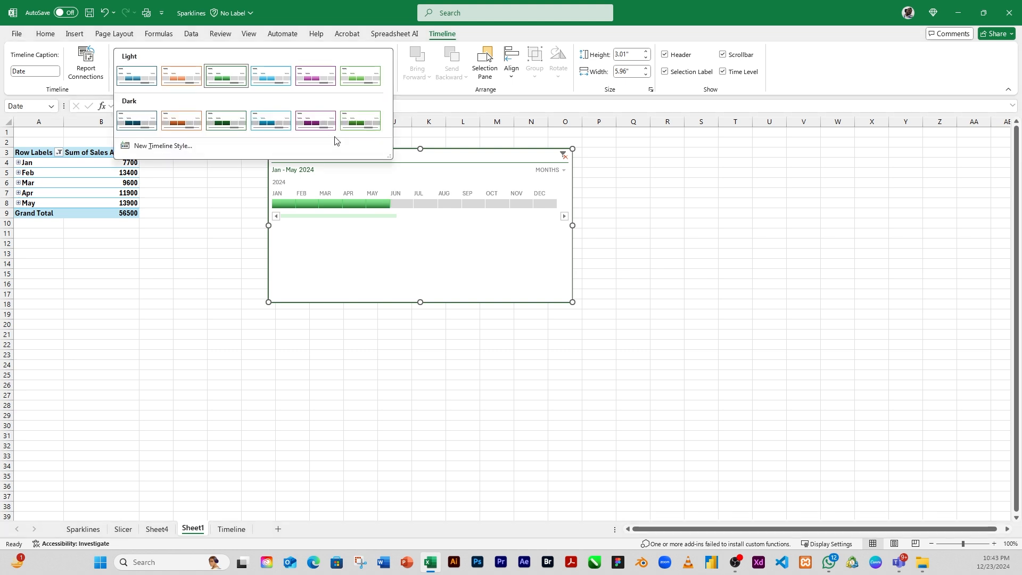
pyautogui.click(268, 122)
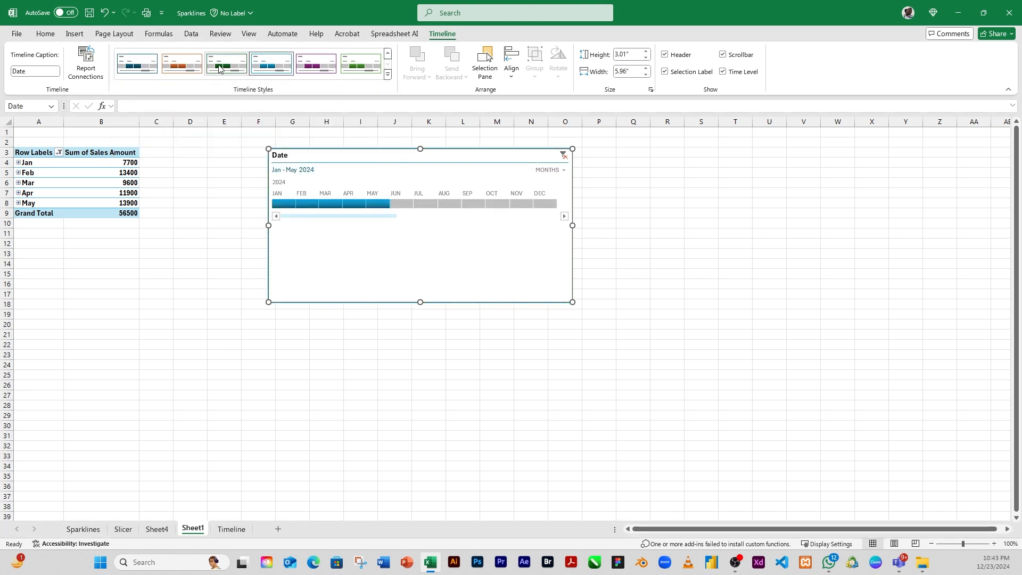
pyautogui.click(221, 69)
pyautogui.click(172, 67)
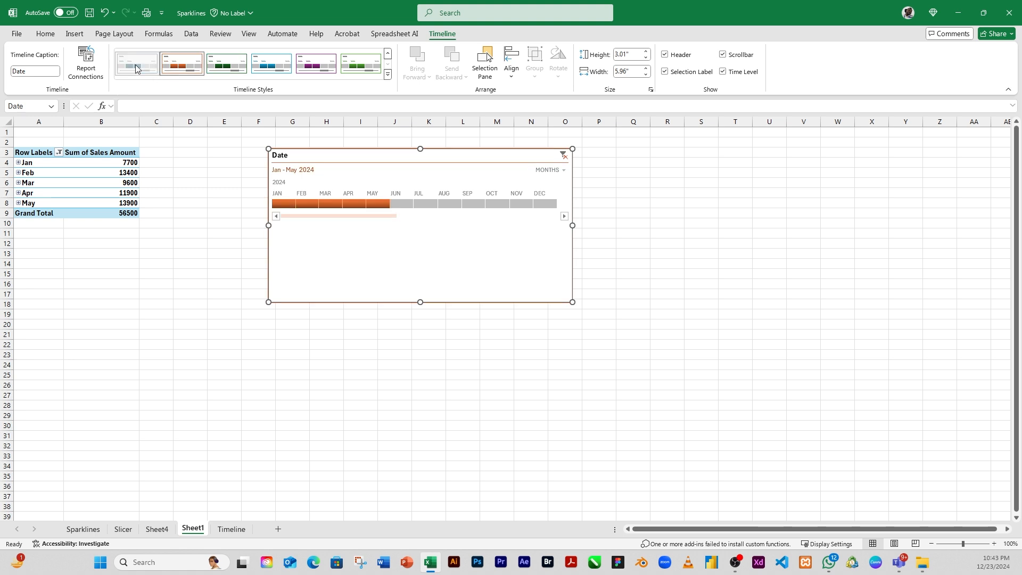
pyautogui.click(140, 66)
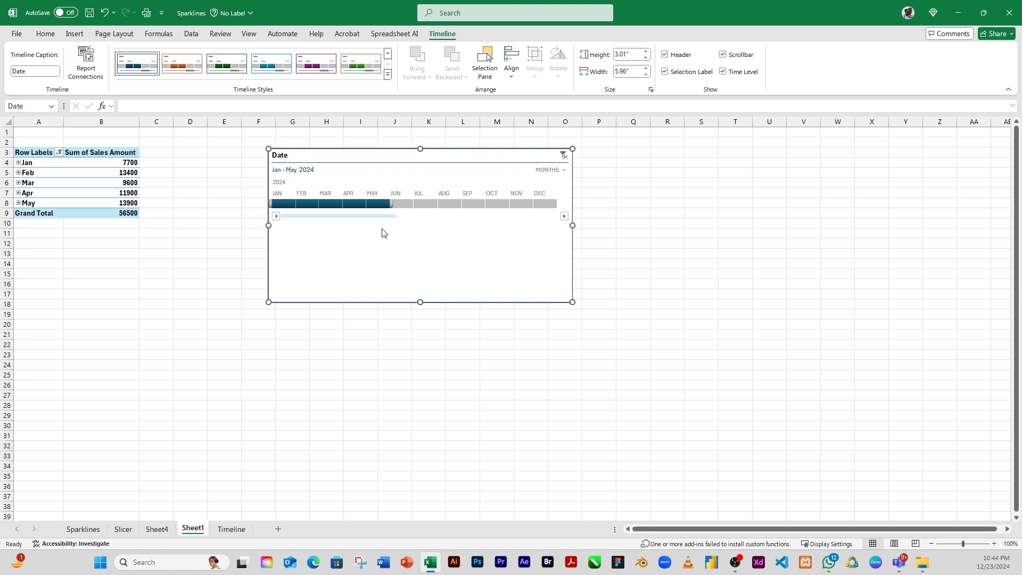
# Set the Date timeline's caption to "Salses_Timeline" and nudge the timeline slightly.
pyautogui.click(37, 72)
pyautogui.write('Sales_Timeline')
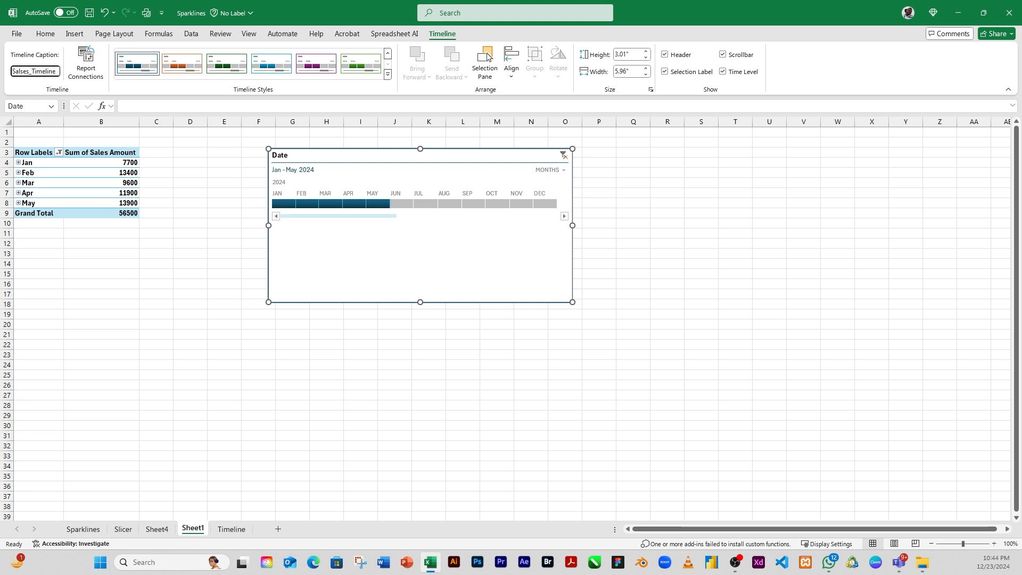
pyautogui.press('Return')
pyautogui.moveTo(302, 159); pyautogui.dragTo(304, 158)
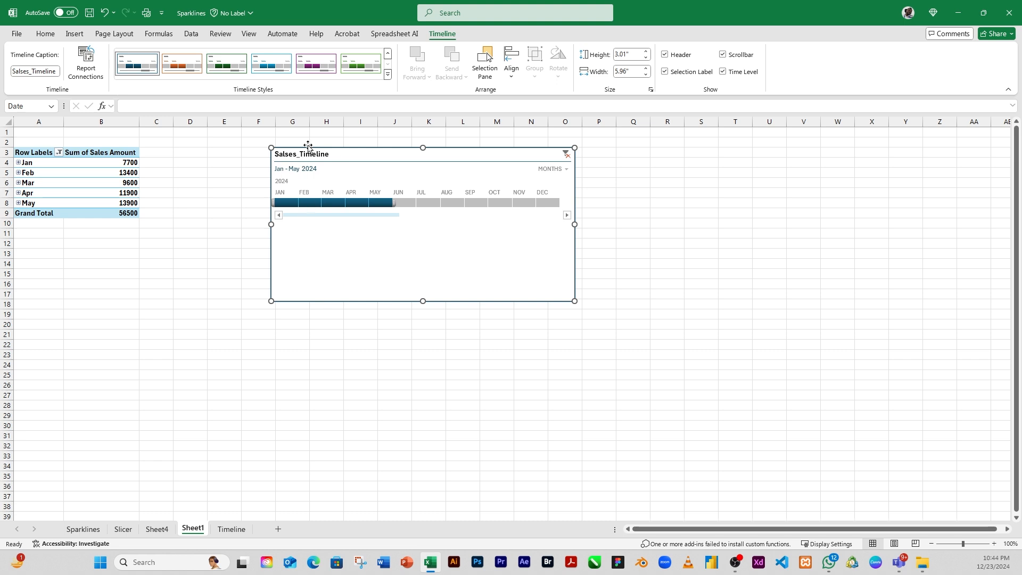
# Switch the timeline's time level from months to years, and from years to quarters.
pyautogui.click(561, 170)
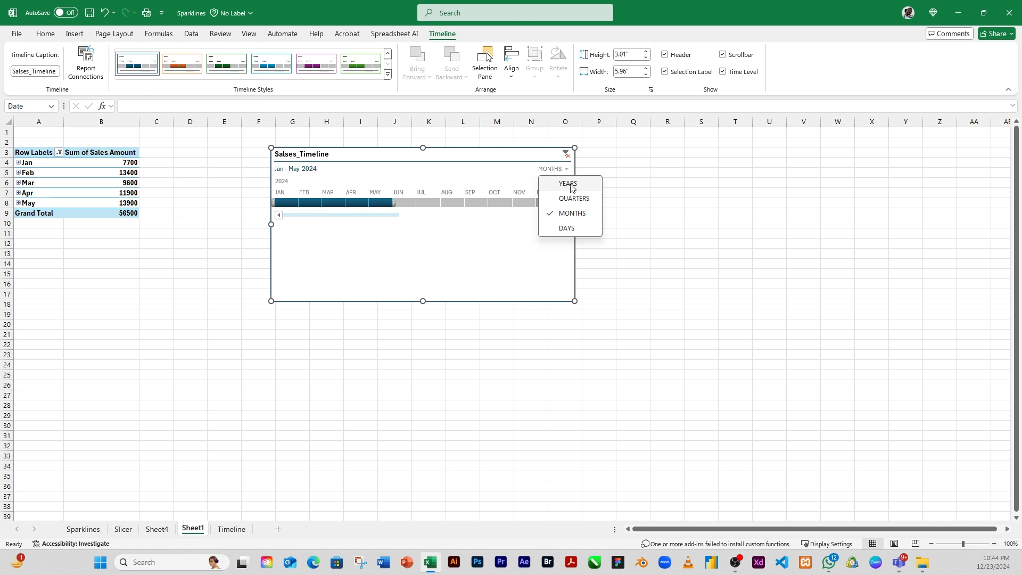
pyautogui.click(571, 188)
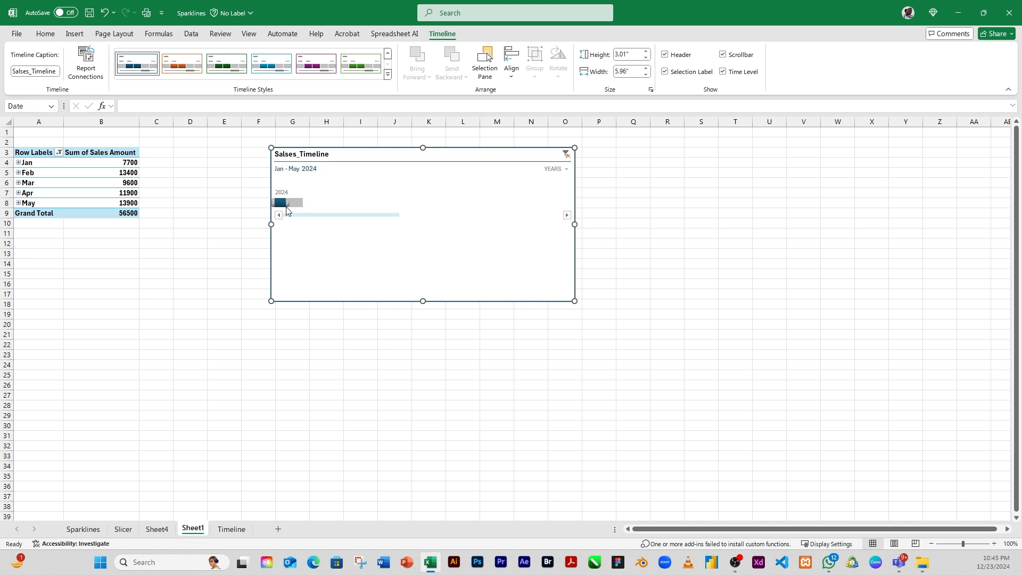
pyautogui.click(562, 170)
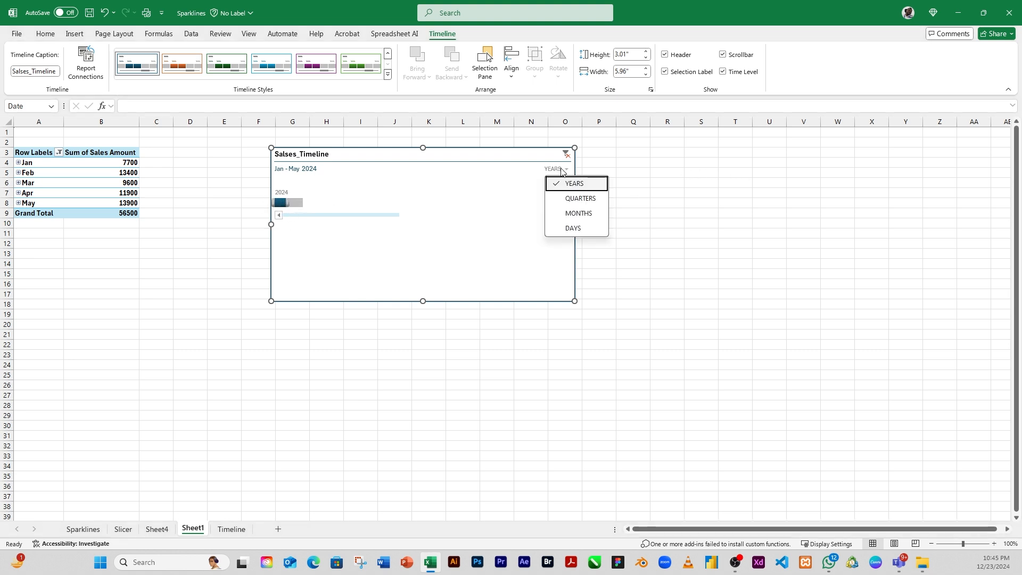
pyautogui.click(568, 199)
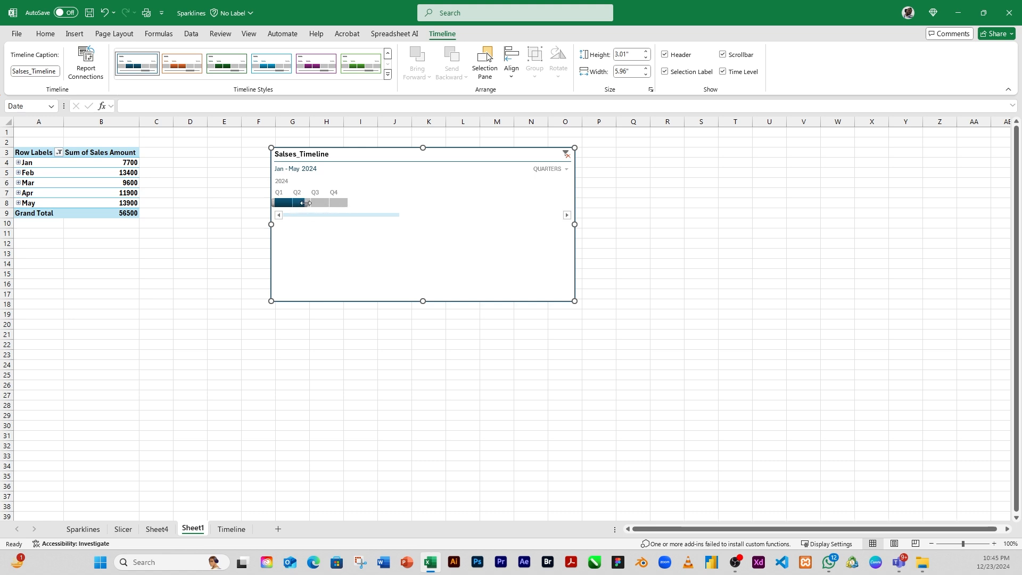
# Filter the PivotTable to all four quarters of 2024, and then to Q1, Q2, Q3 and Q4 one at a time.
pyautogui.moveTo(282, 206); pyautogui.dragTo(350, 205)
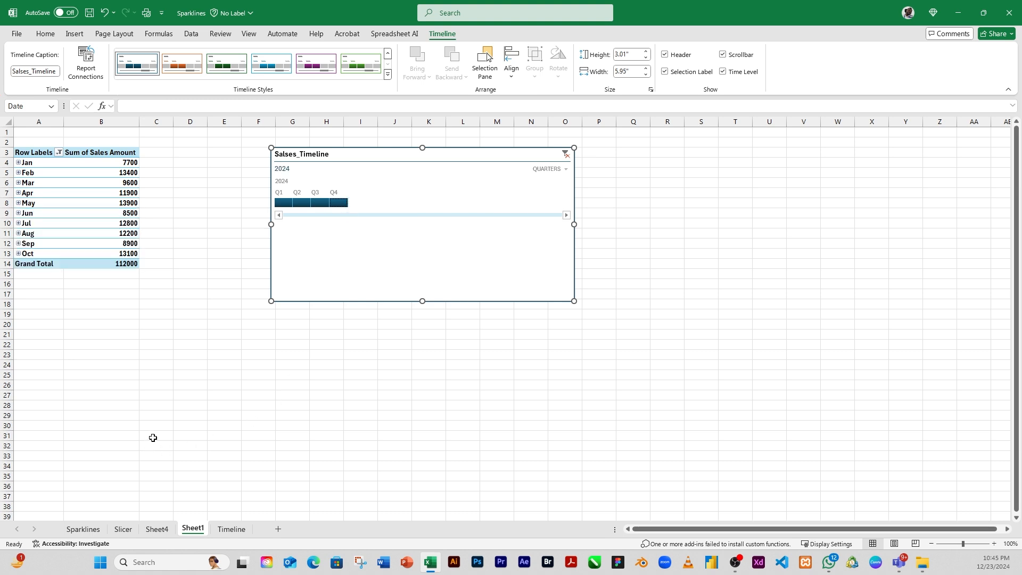
pyautogui.click(283, 203)
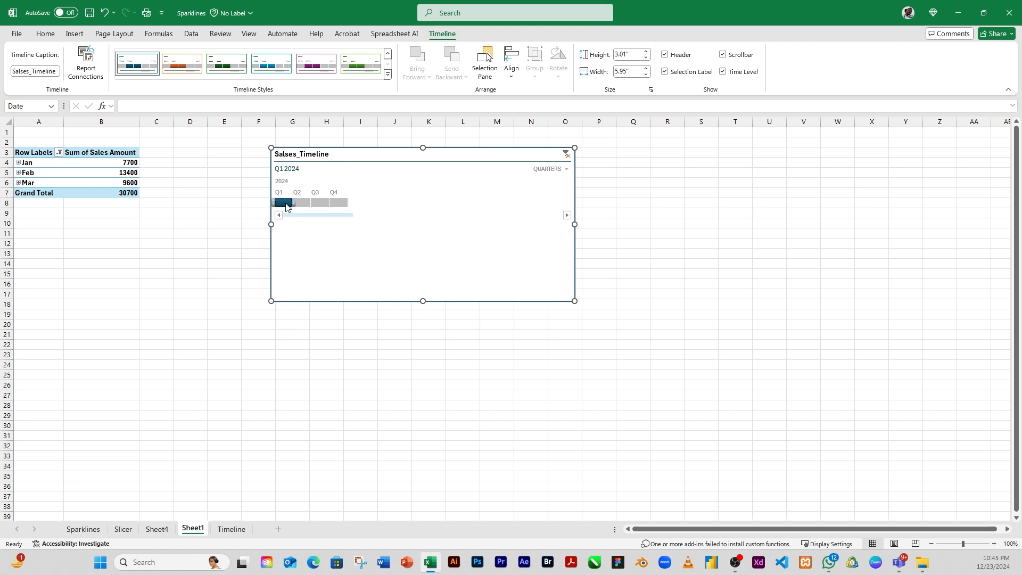
pyautogui.click(304, 205)
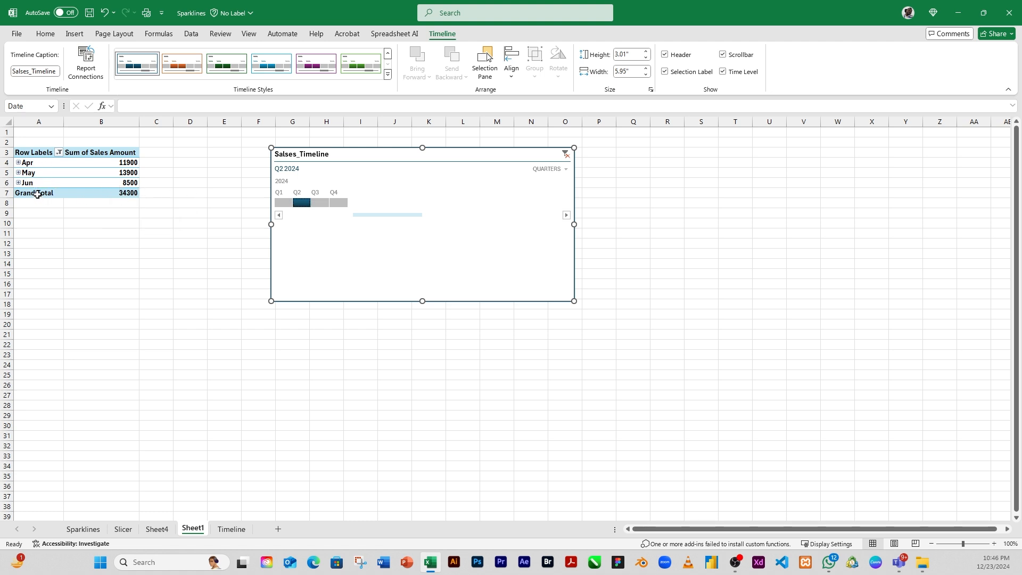
pyautogui.click(320, 203)
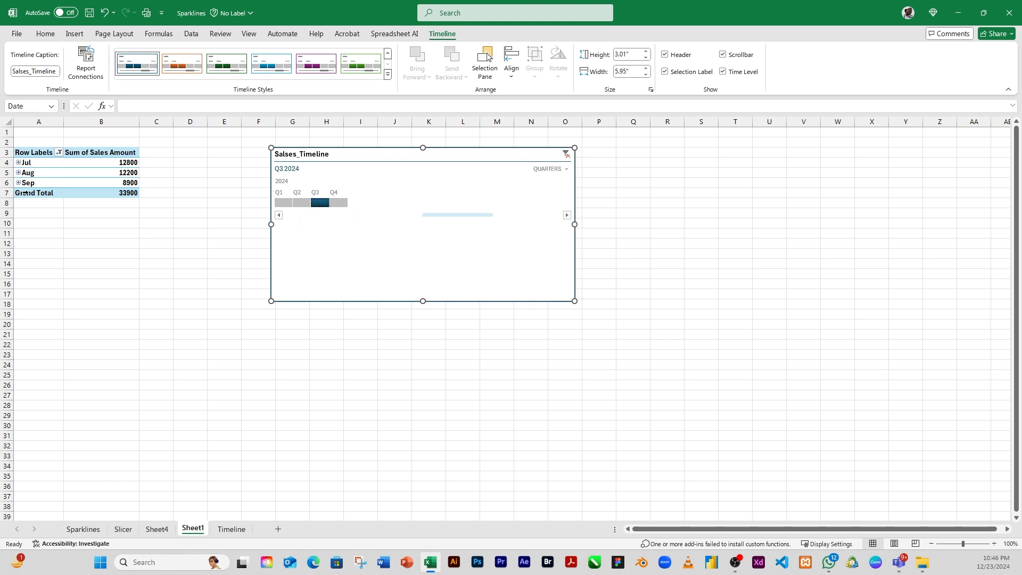
pyautogui.click(344, 203)
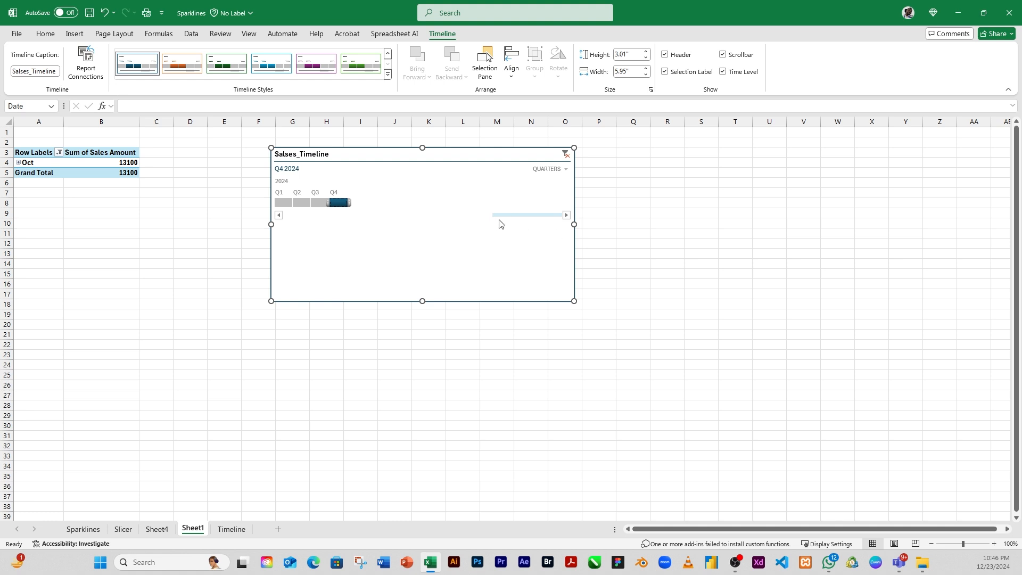
# Change the timeline's time level to months and then to days.
pyautogui.click(565, 170)
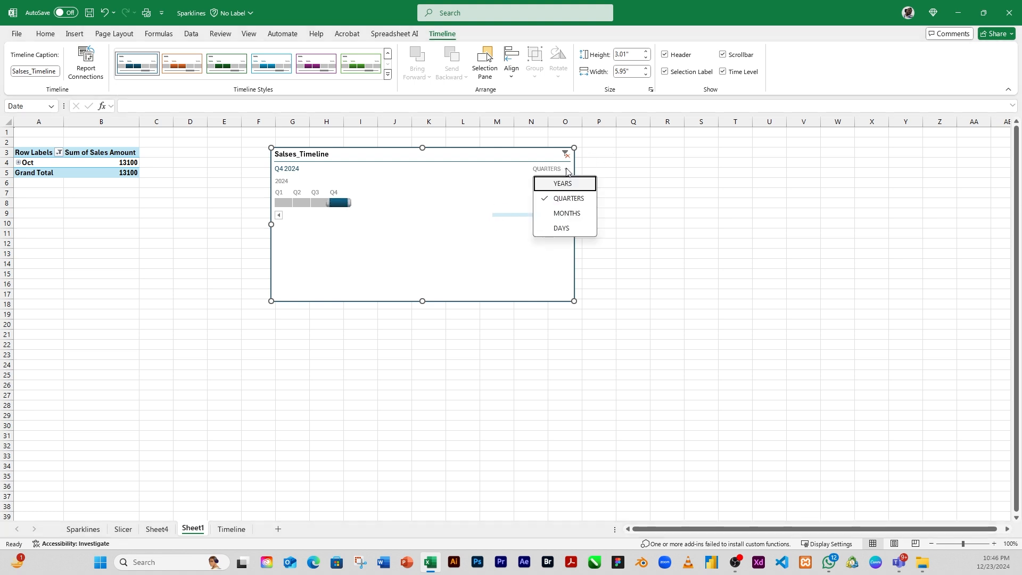
pyautogui.click(568, 214)
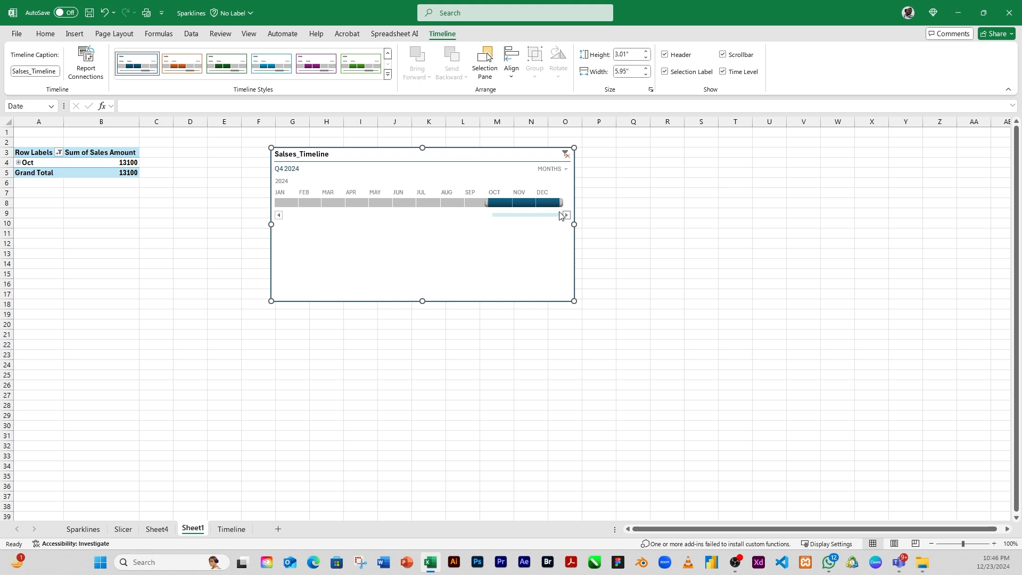
pyautogui.click(565, 169)
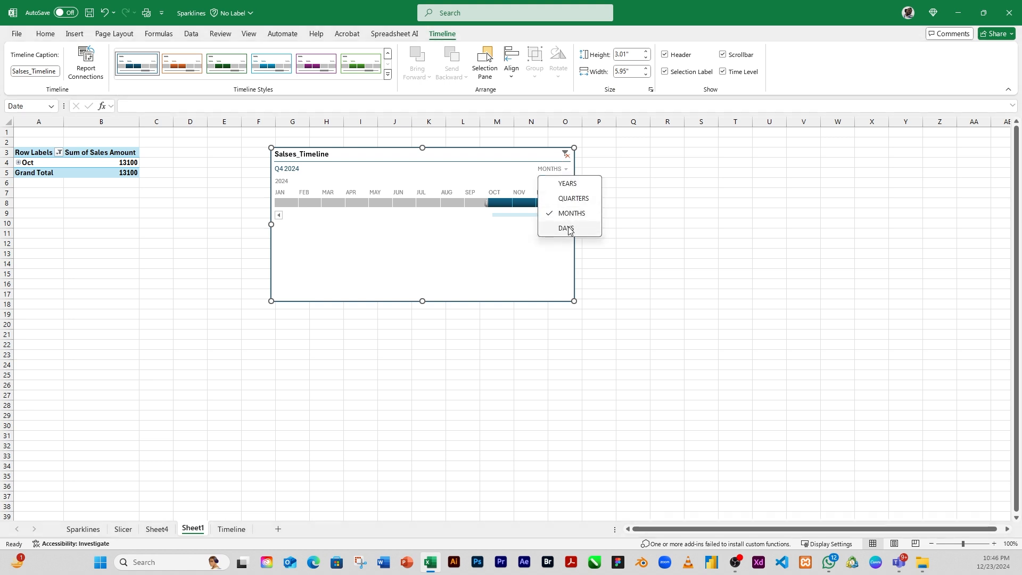
pyautogui.click(566, 229)
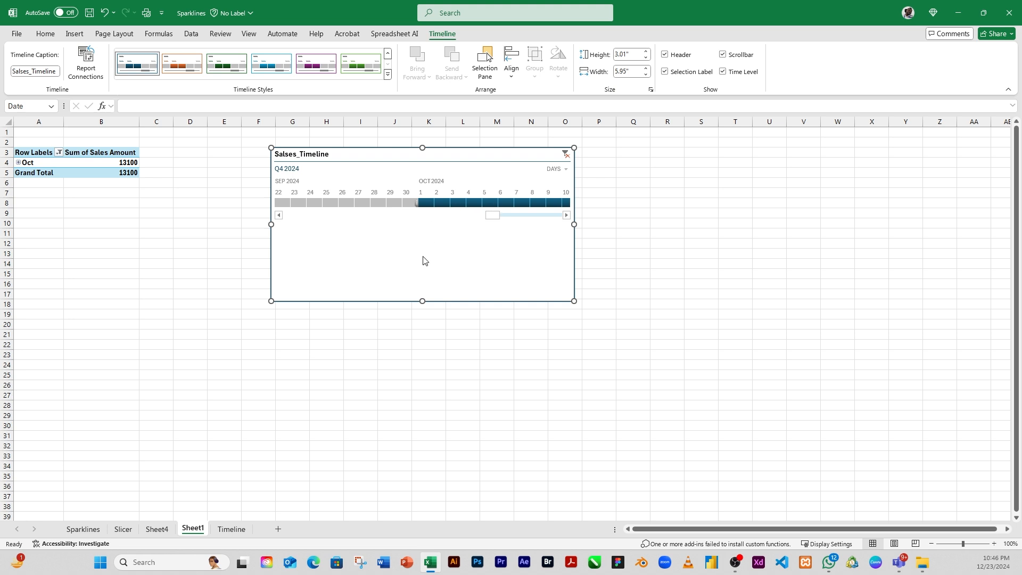
# Bring the timeline's days back to mid-September 2024 and reduce the timeline's height to about 1.59".
pyautogui.click(567, 216)
pyautogui.click(567, 215)
pyautogui.click(566, 216)
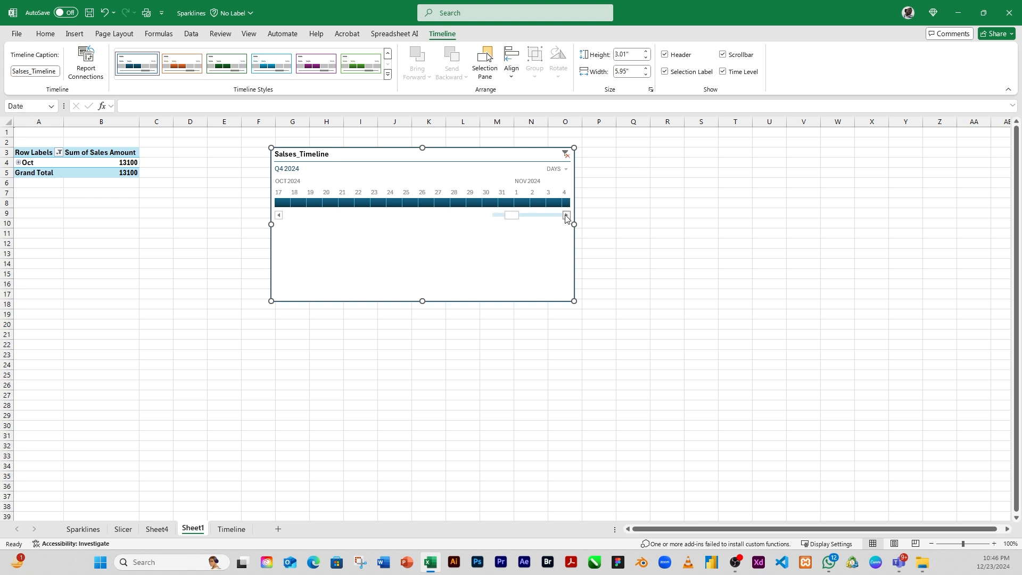
pyautogui.moveTo(508, 216); pyautogui.dragTo(481, 223)
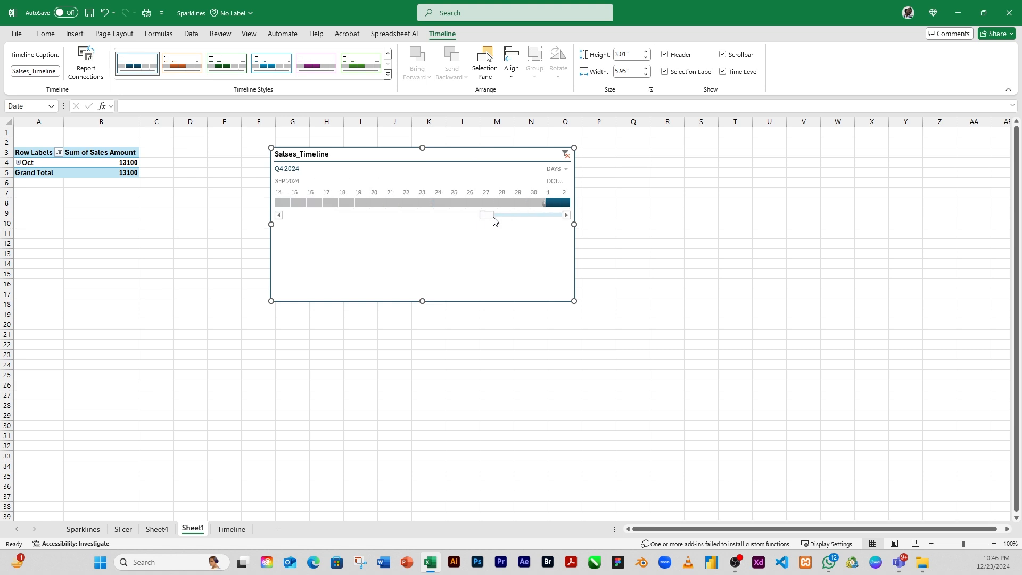
pyautogui.moveTo(485, 215); pyautogui.dragTo(484, 216)
pyautogui.moveTo(423, 302); pyautogui.dragTo(423, 229)
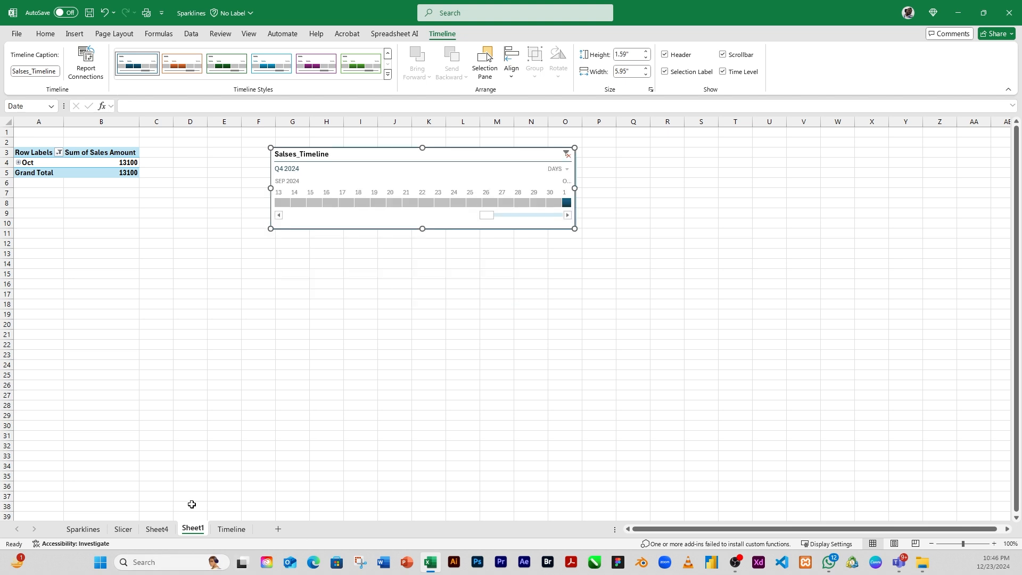
# Review the source sales table and its dates on the Timeline sheet, and return to Sheet1.
pyautogui.click(233, 529)
pyautogui.click(128, 232)
pyautogui.click(98, 164)
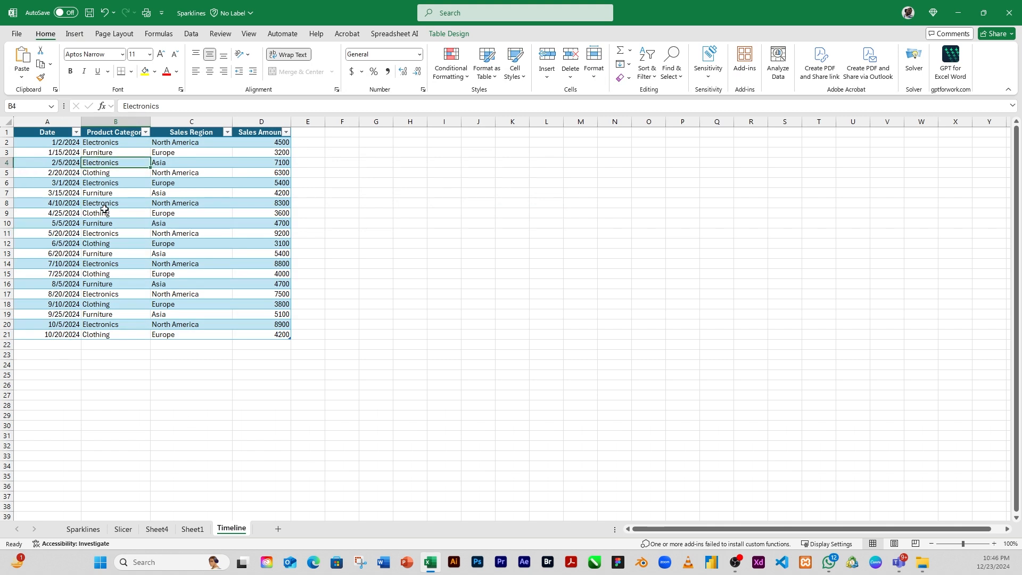
pyautogui.click(78, 191)
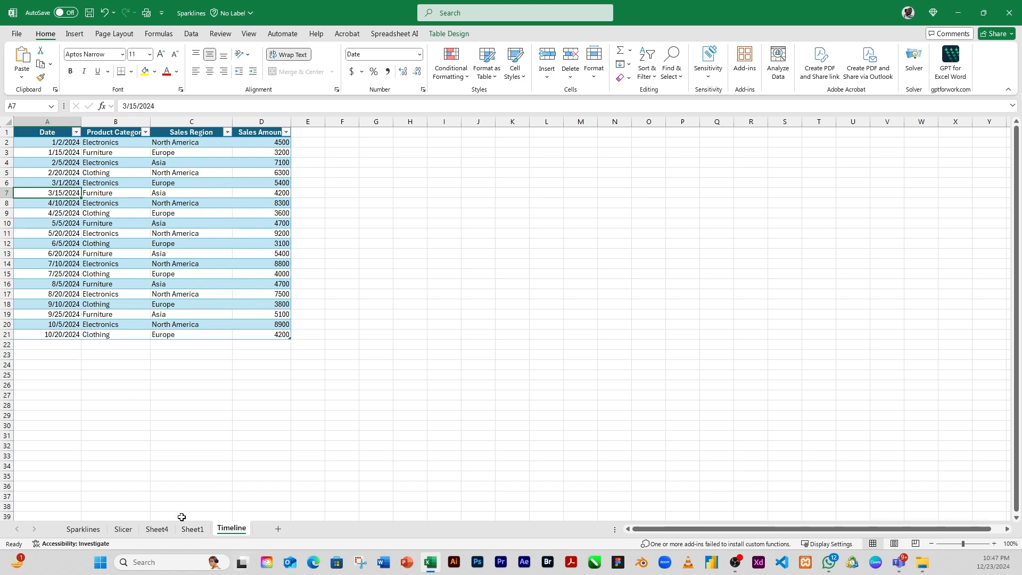
pyautogui.click(193, 529)
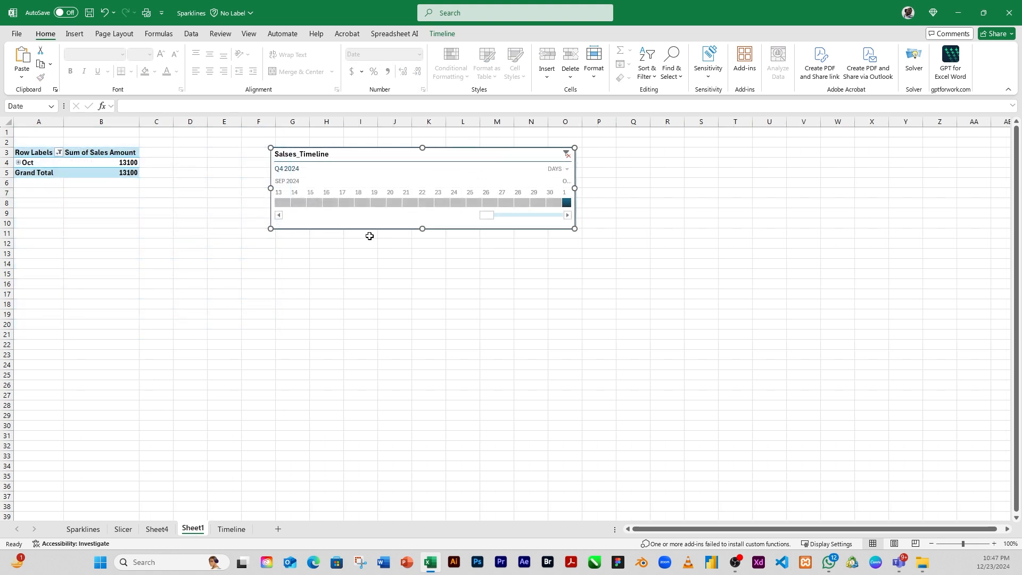
# Filter the PivotTable to the single day August 26, 2024 and set the timeline's time level to months.
pyautogui.click(449, 216)
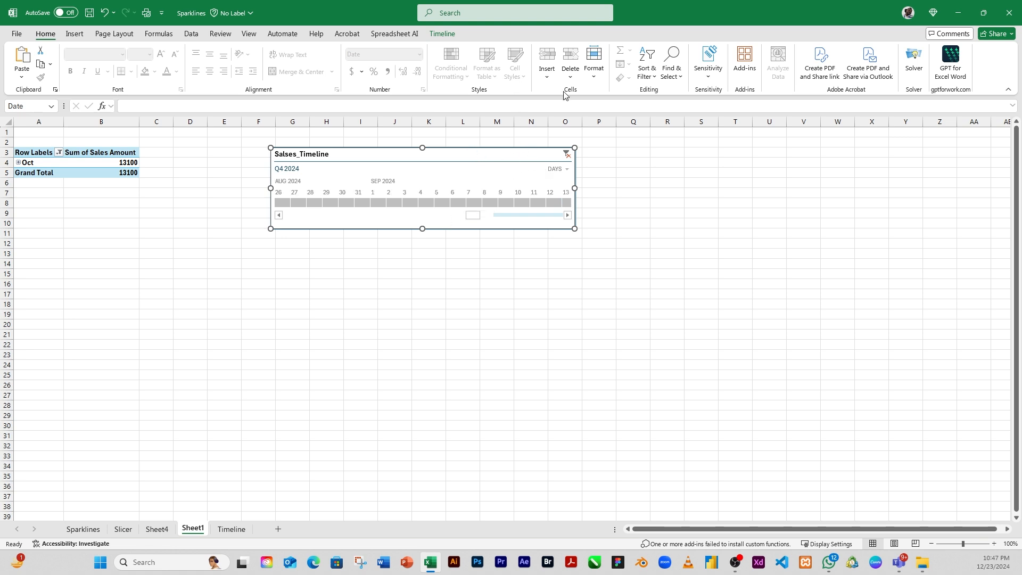
pyautogui.click(75, 34)
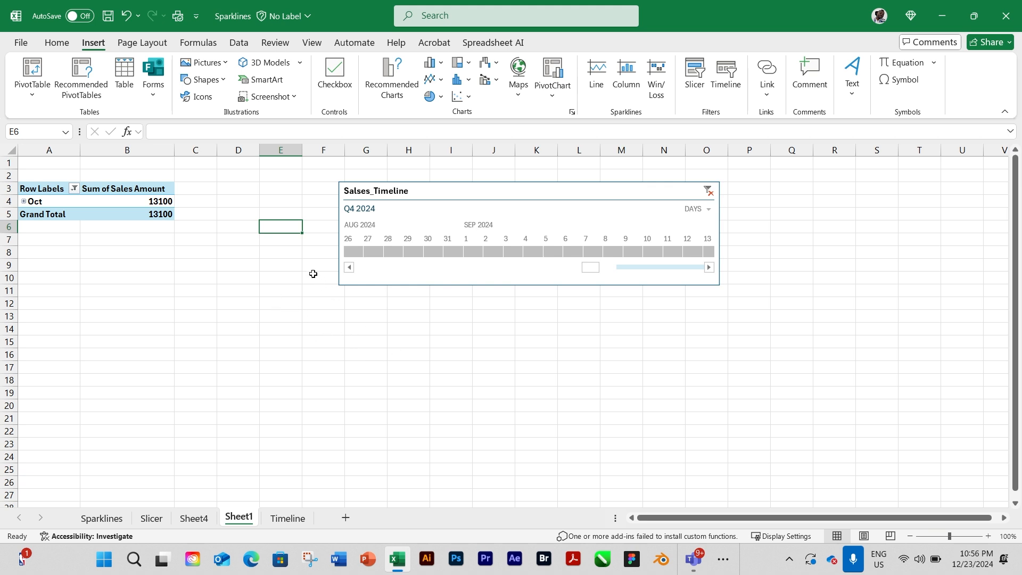
pyautogui.click(264, 213)
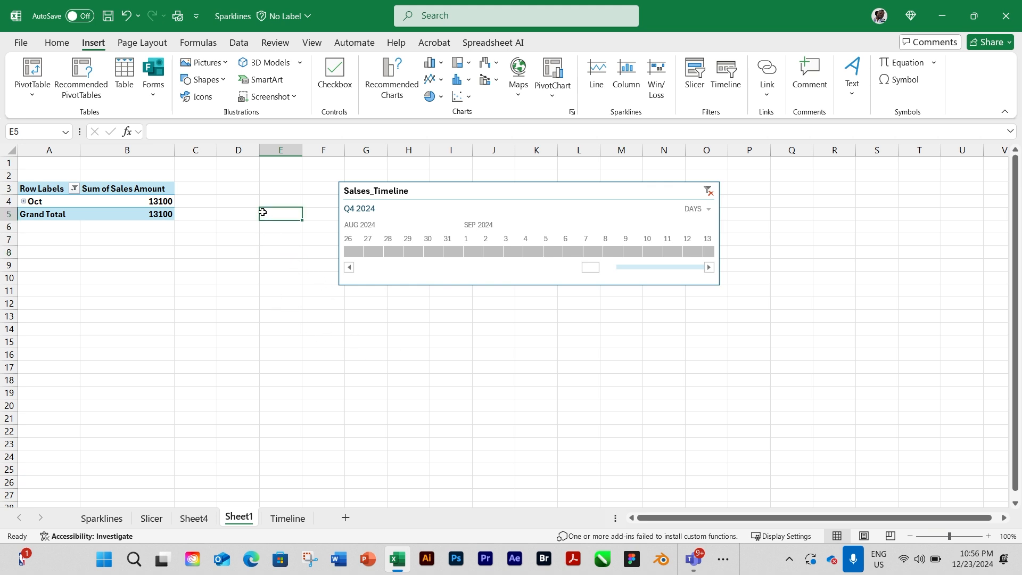
pyautogui.click(349, 252)
pyautogui.click(692, 208)
pyautogui.click(714, 262)
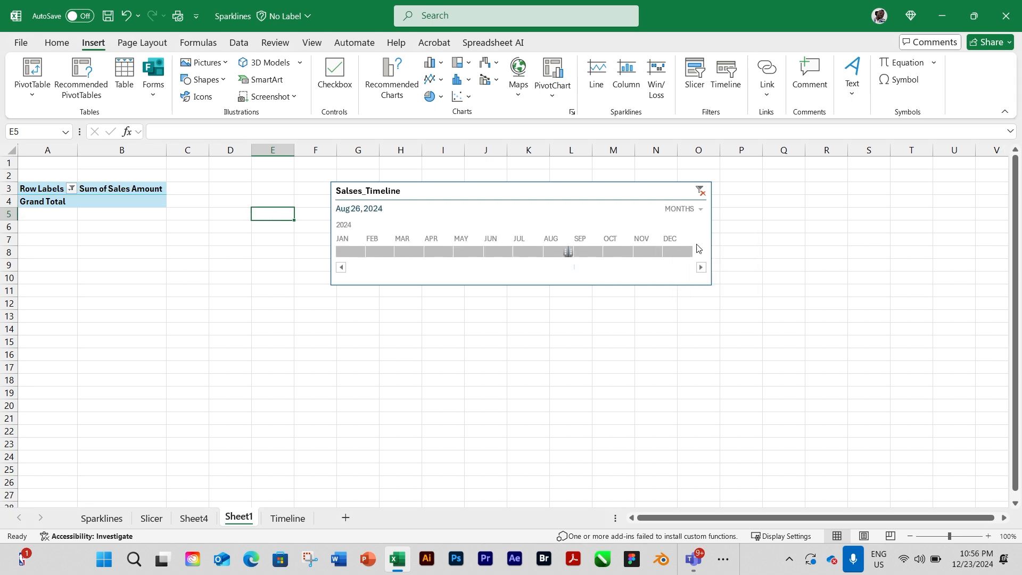
# Filter the PivotTable by single months with the timeline: January, March, February and finally August 2024.
pyautogui.click(350, 252)
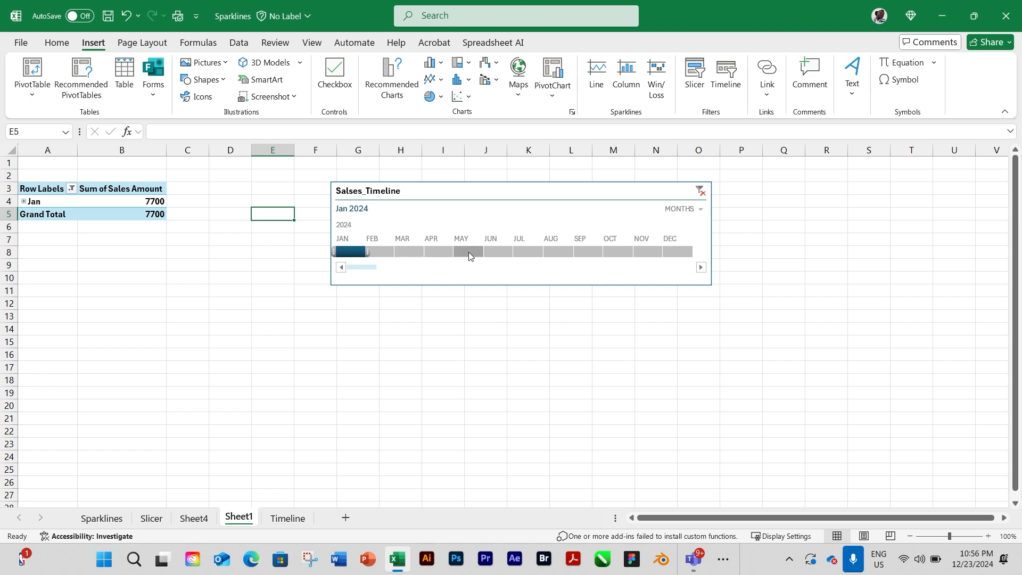
pyautogui.click(414, 251)
pyautogui.click(376, 251)
pyautogui.click(559, 252)
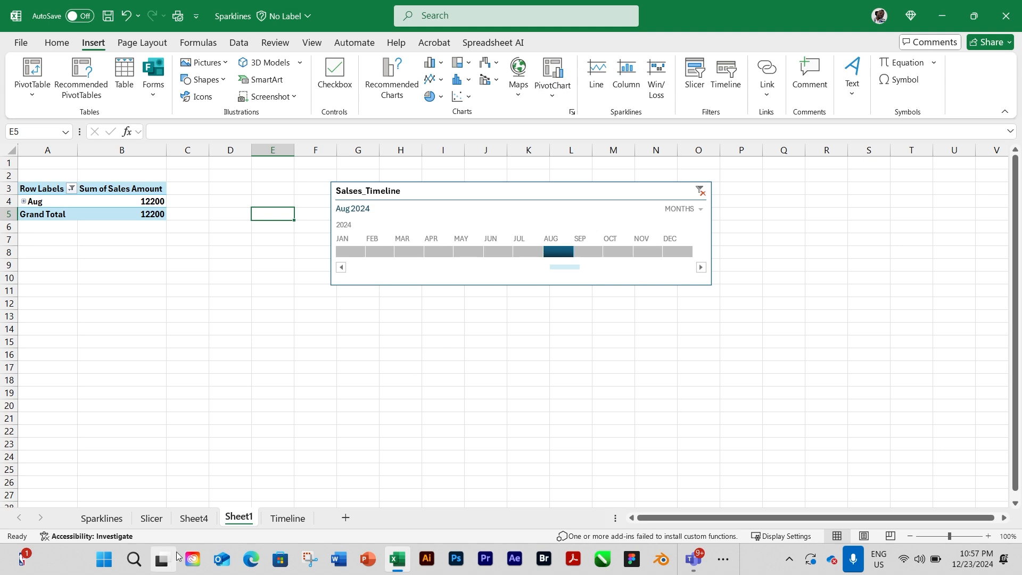
# Go back to the sales table on the Timeline sheet and examine its headers and rows across A1:D20.
pyautogui.click(198, 525)
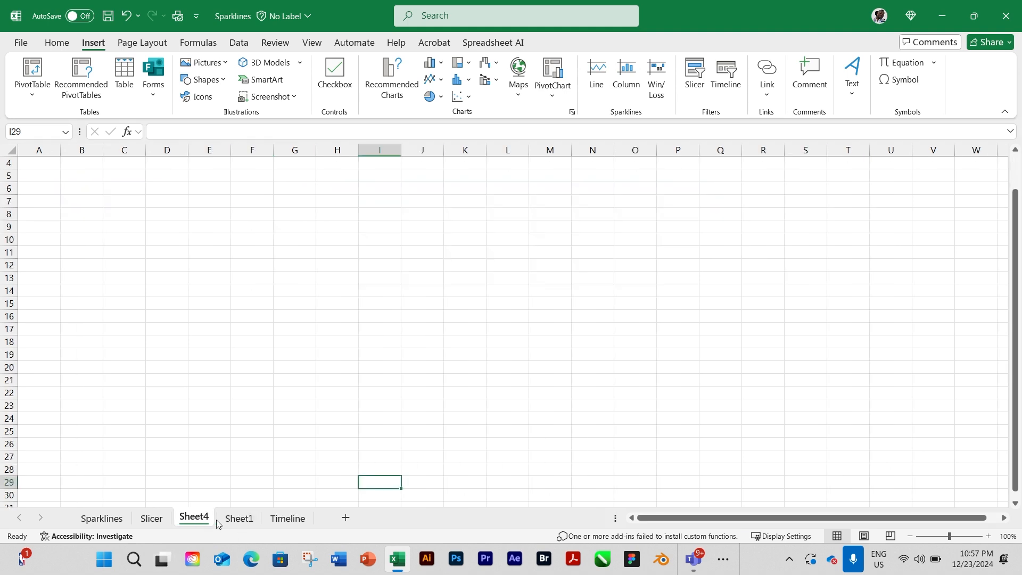
pyautogui.click(283, 519)
pyautogui.click(191, 215)
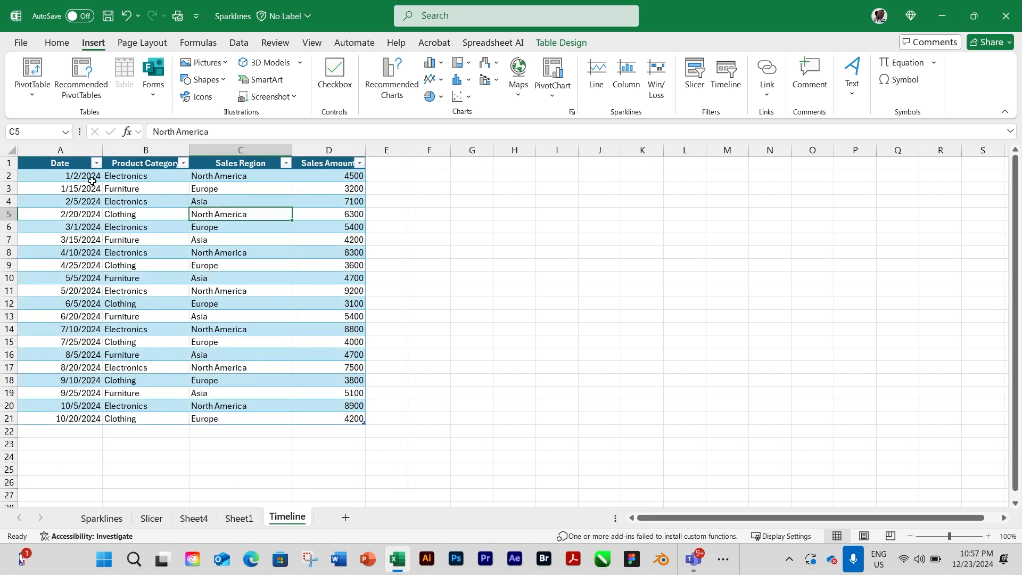
pyautogui.click(64, 175)
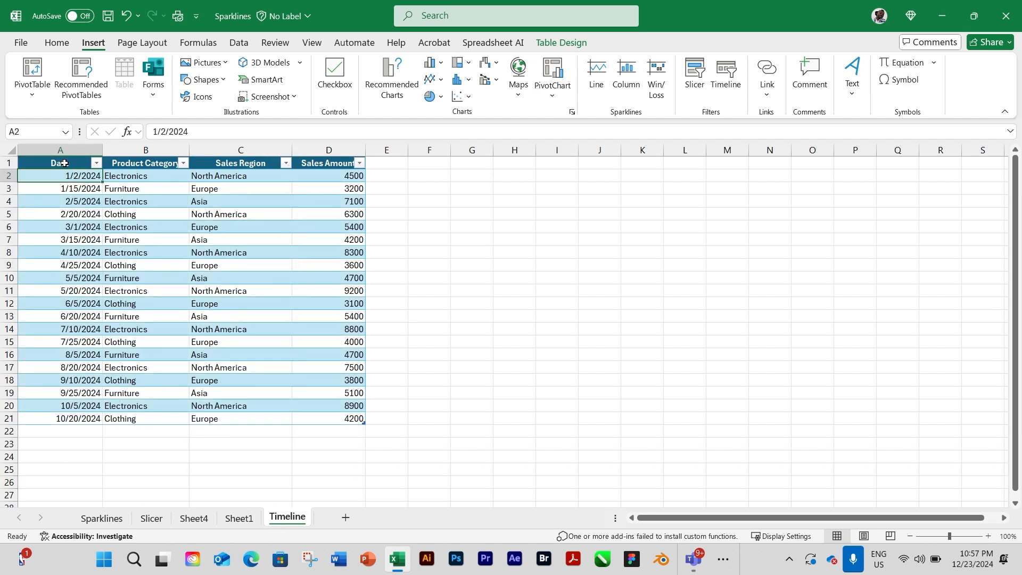
pyautogui.click(67, 162)
pyautogui.moveTo(113, 162); pyautogui.dragTo(348, 407)
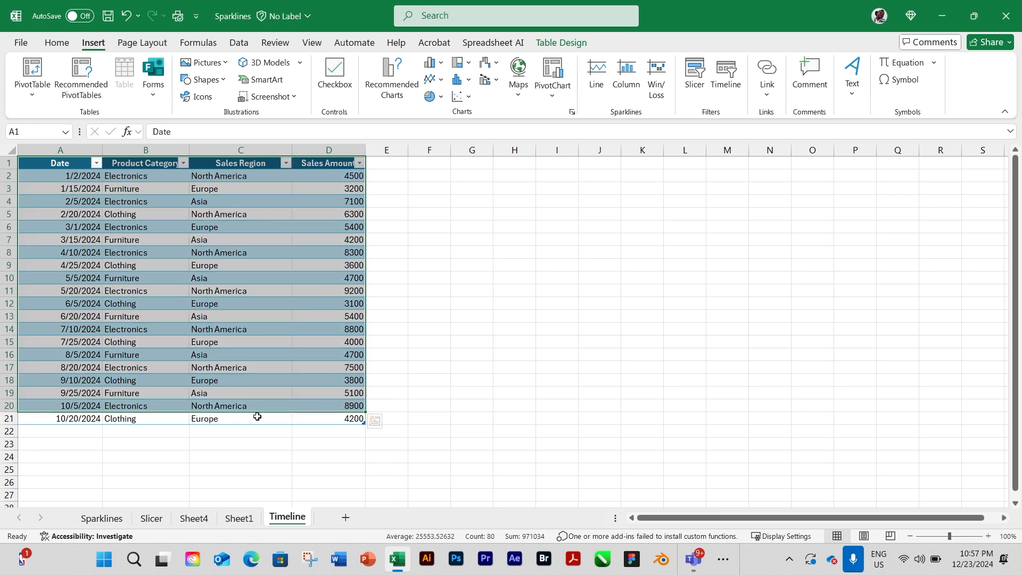
pyautogui.click(110, 275)
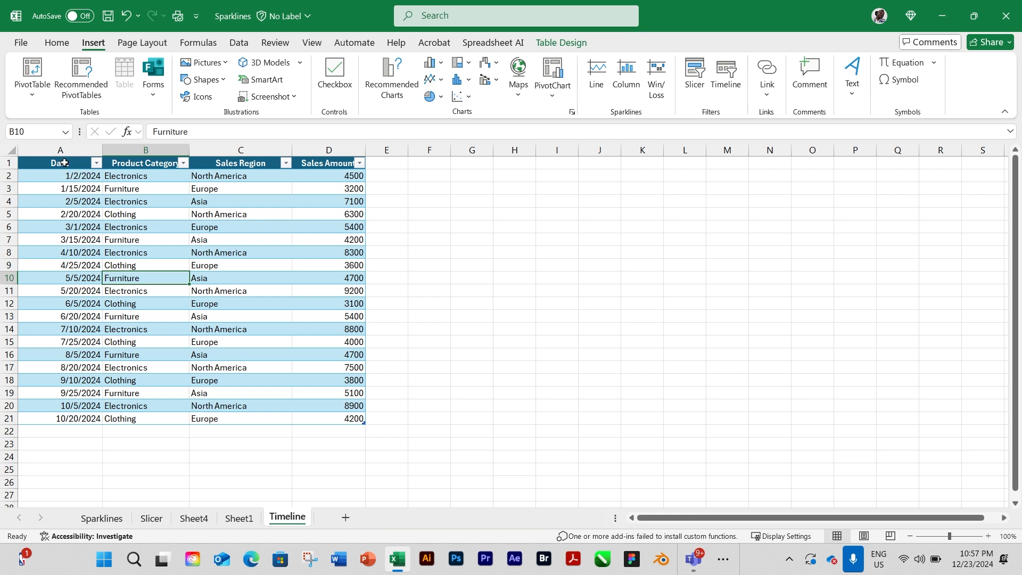
# Select all the date entries in the table's Date column, A2 through A21.
pyautogui.moveTo(70, 169); pyautogui.dragTo(98, 421)
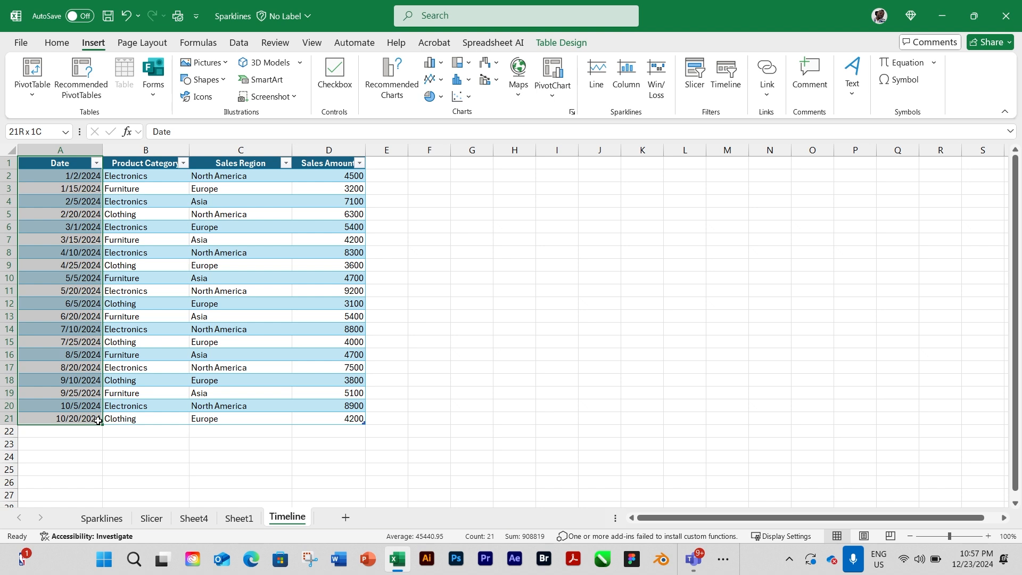
pyautogui.click(46, 177)
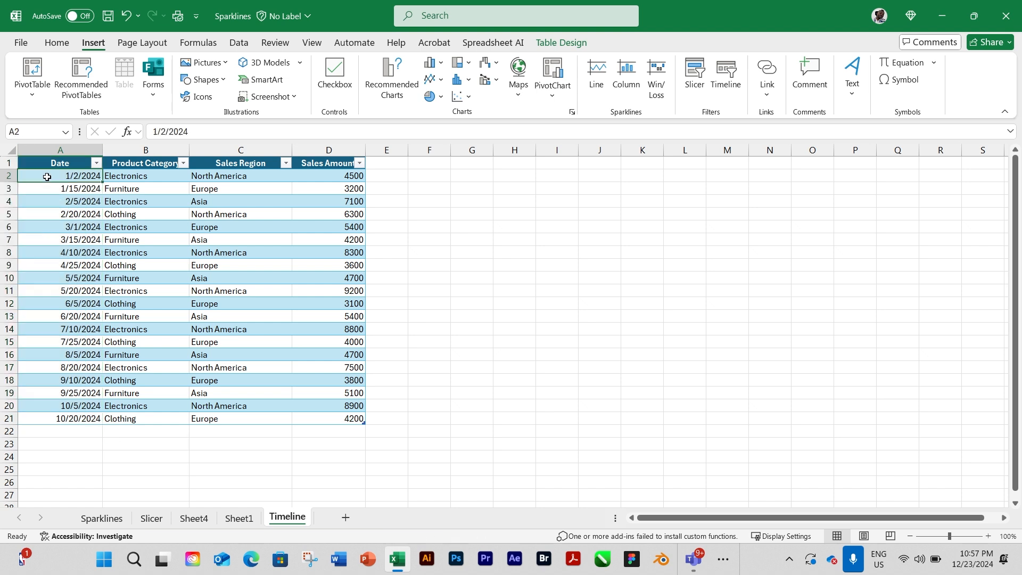
pyautogui.hotkey('ctrl', 'shift', 'Down')
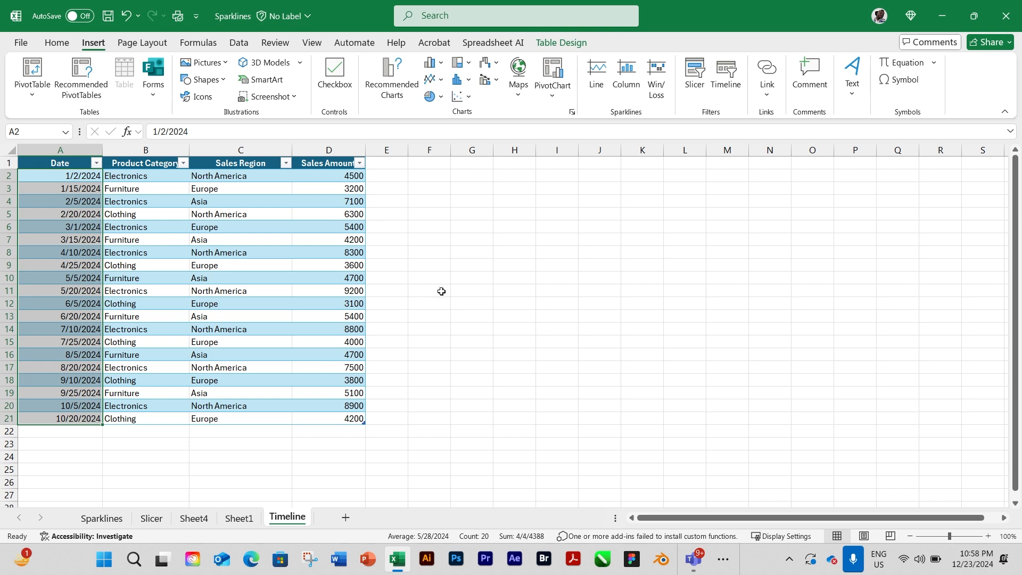
# Select the Sales Amount entries, the Date entries, and finally the whole sales table with its headers, A1:D21.
pyautogui.click(356, 278)
pyautogui.moveTo(355, 181); pyautogui.dragTo(360, 416)
pyautogui.click(68, 180)
pyautogui.moveTo(68, 180); pyautogui.dragTo(87, 407)
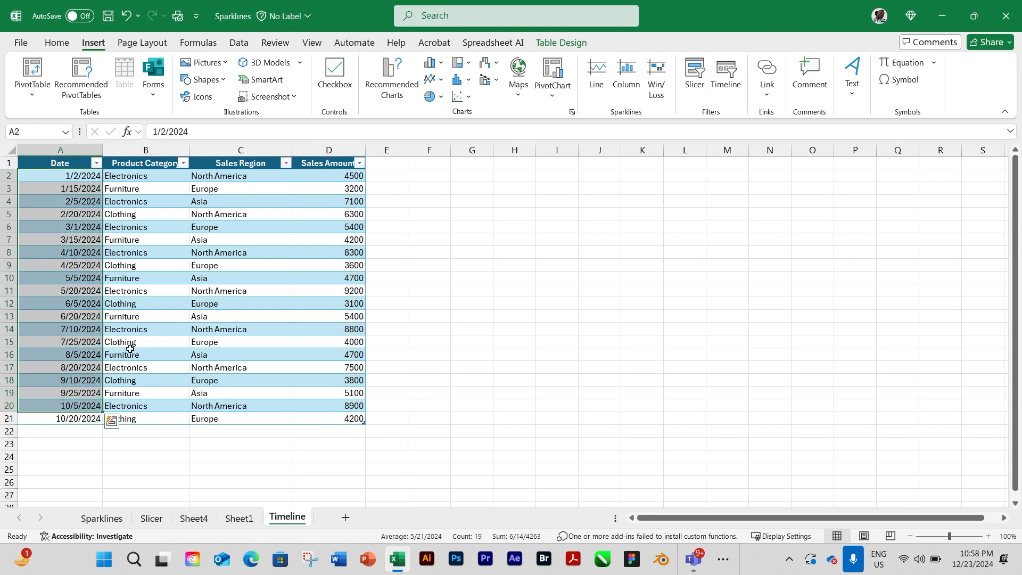
pyautogui.click(293, 265)
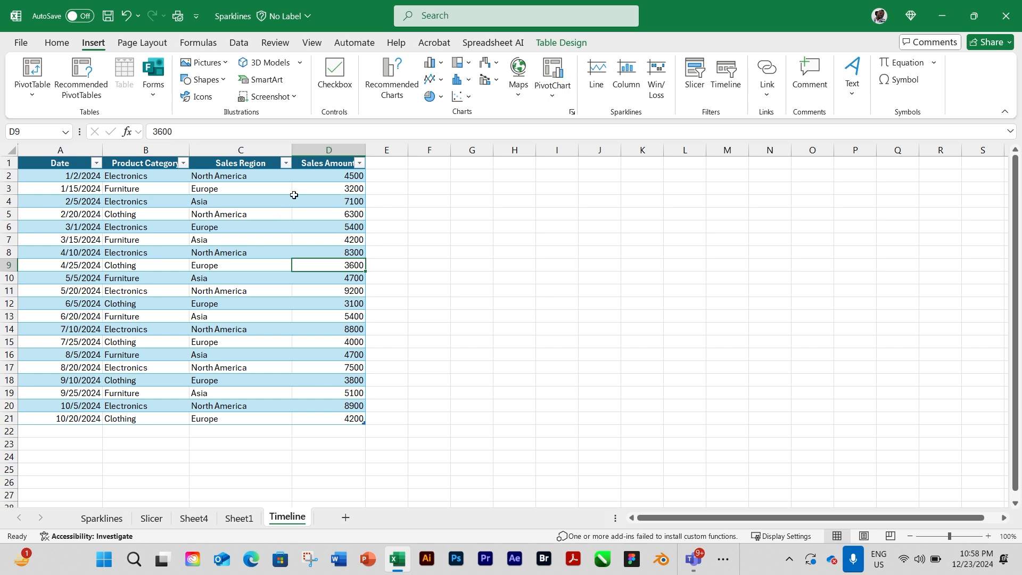
pyautogui.click(267, 211)
pyautogui.moveTo(64, 162); pyautogui.dragTo(348, 419)
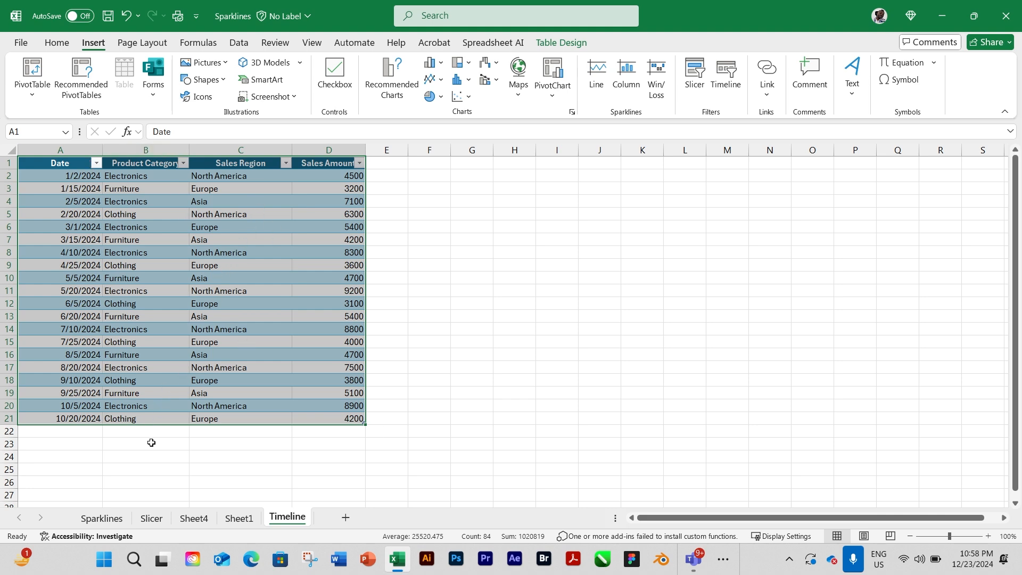
# Look through the Sparklines, Slicer, Sheet1 and Sheet4 sheets, highlighting range A1:D21 on Slicer, and return to the Timeline sheet.
pyautogui.click(102, 519)
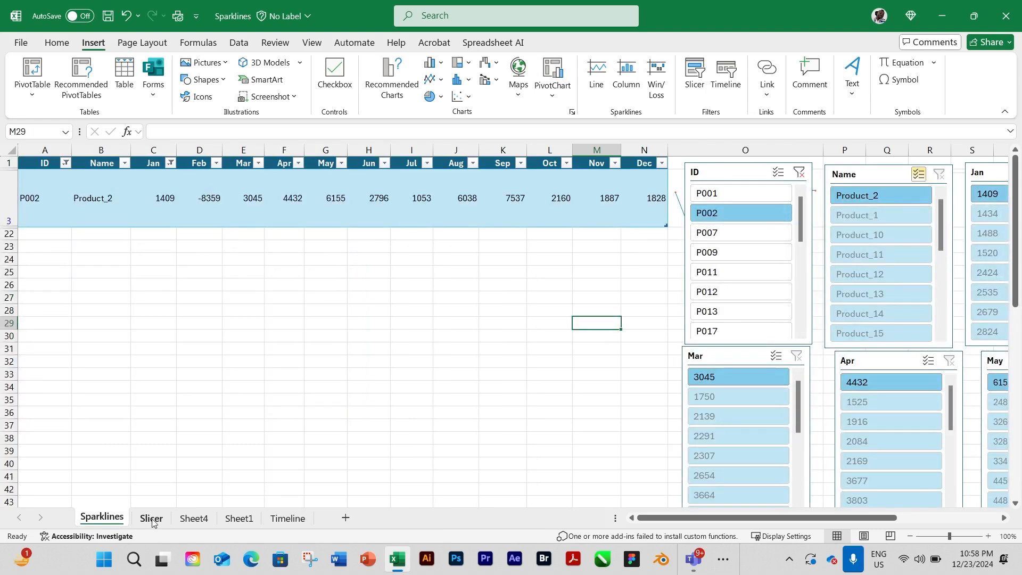
pyautogui.click(151, 519)
pyautogui.click(164, 271)
pyautogui.moveTo(38, 166); pyautogui.dragTo(272, 417)
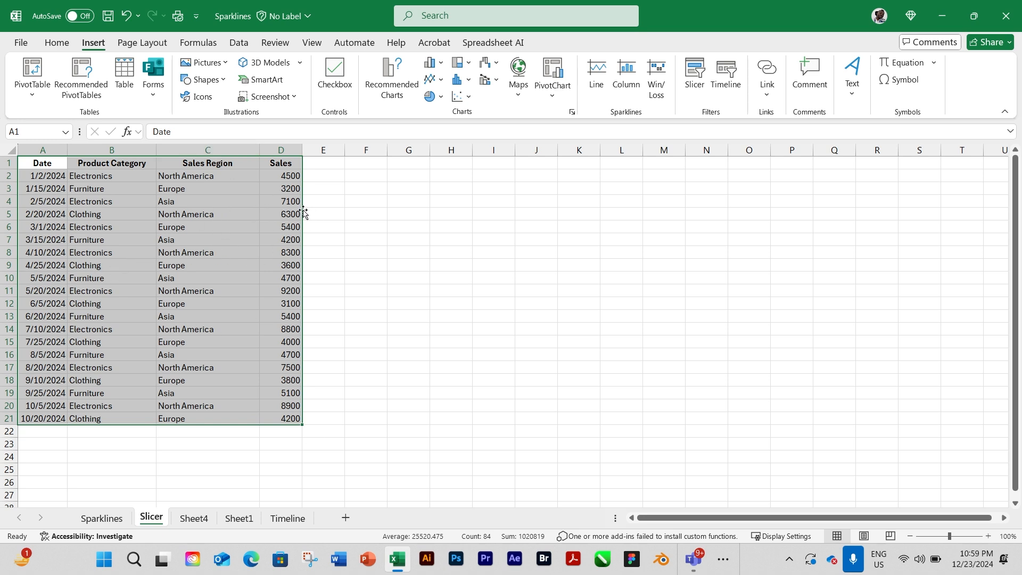
pyautogui.click(264, 192)
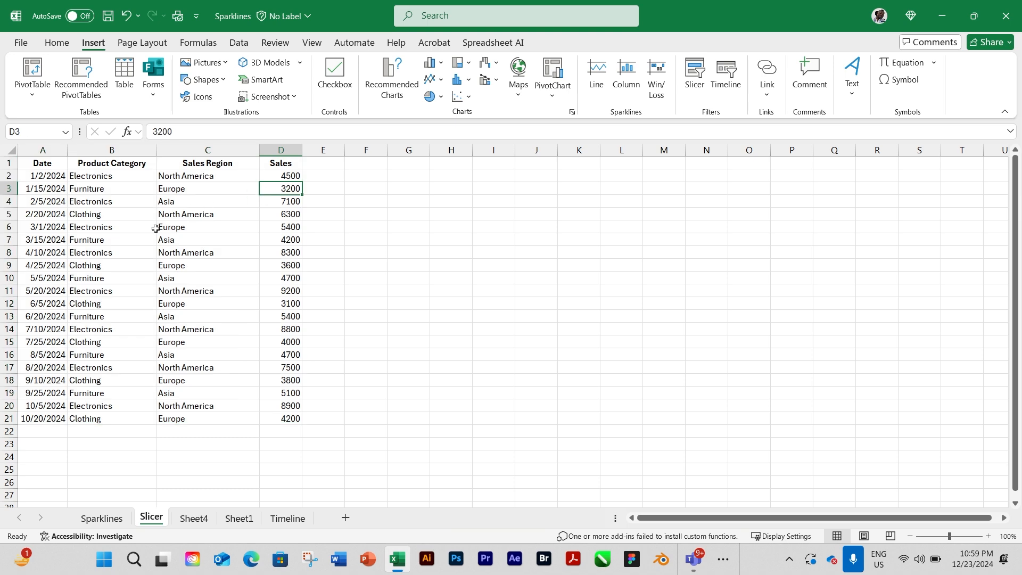
pyautogui.click(243, 519)
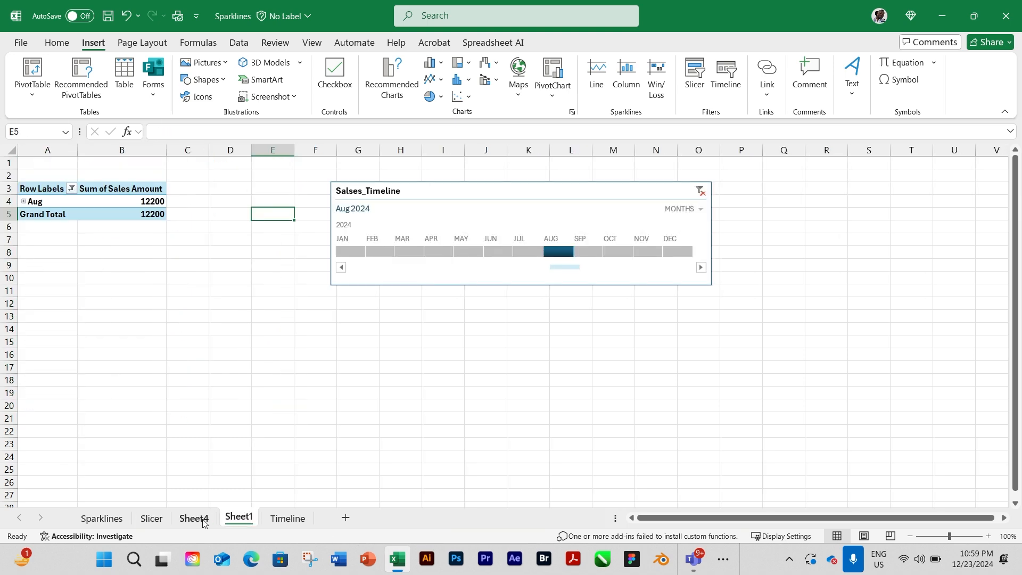
pyautogui.click(192, 518)
pyautogui.click(286, 519)
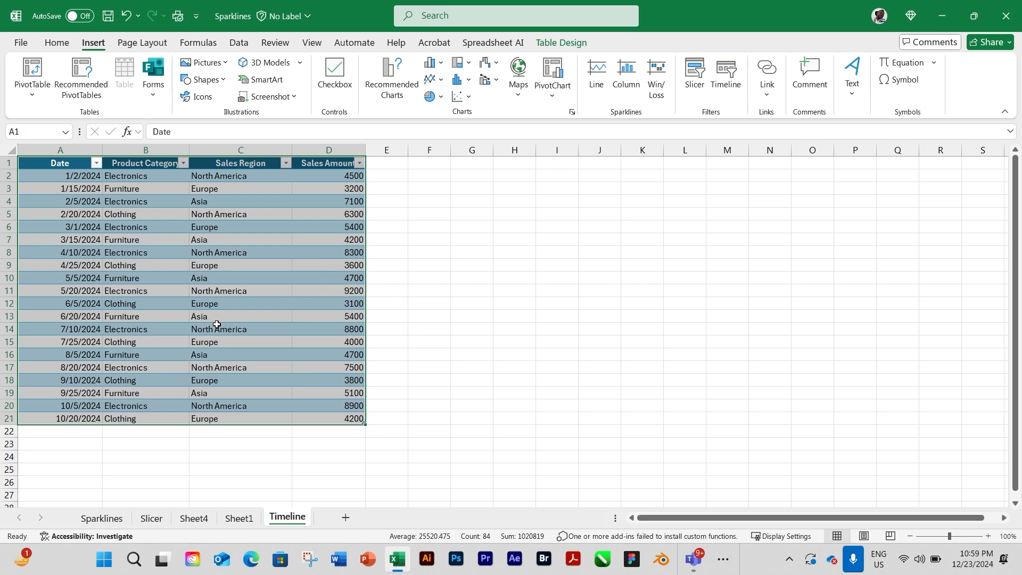
# Select the complete sales table on the Timeline sheet from the Date header to the last Sales Amount, A1:D21.
pyautogui.click(237, 290)
pyautogui.click(250, 224)
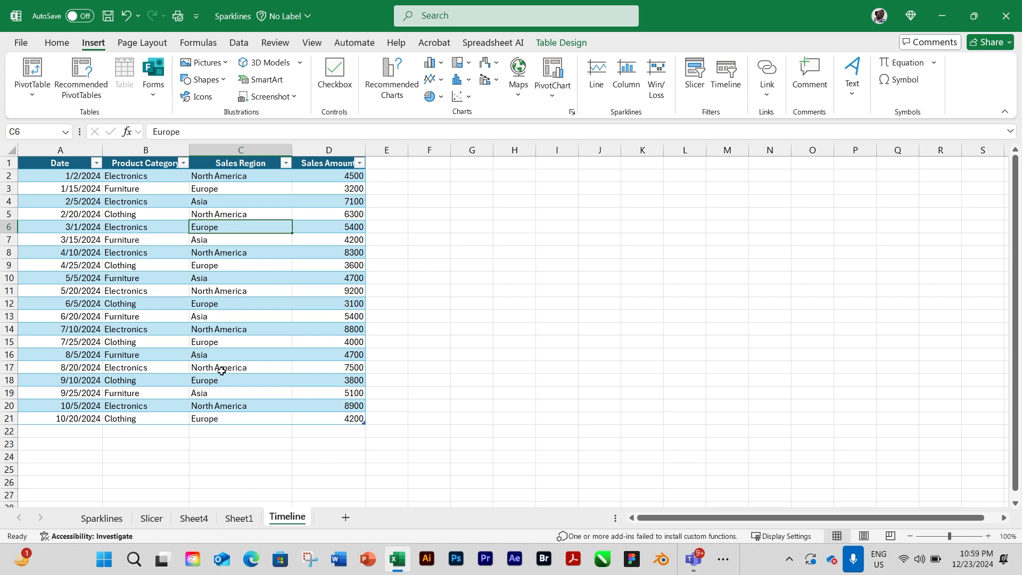
pyautogui.click(248, 364)
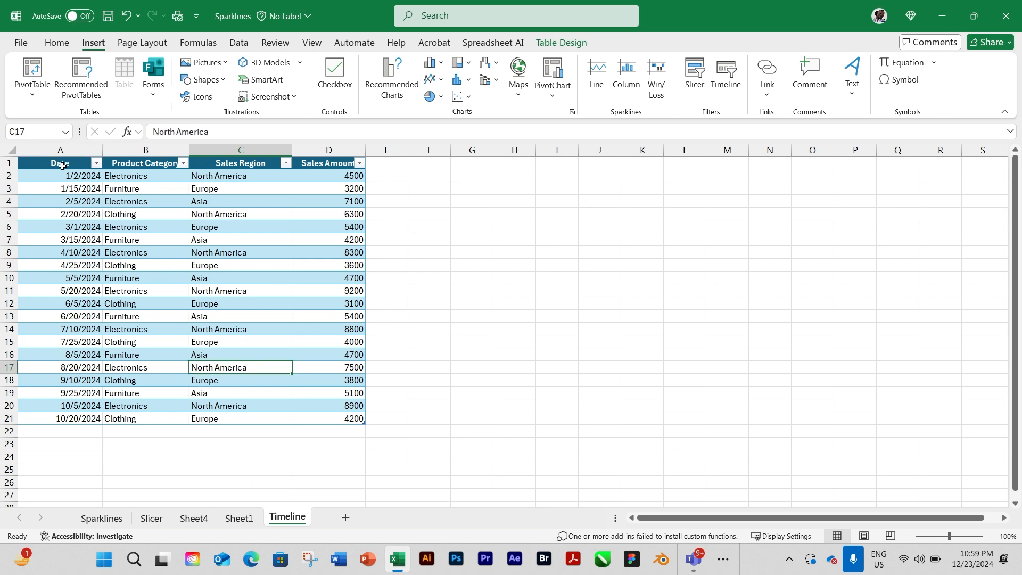
pyautogui.click(64, 163)
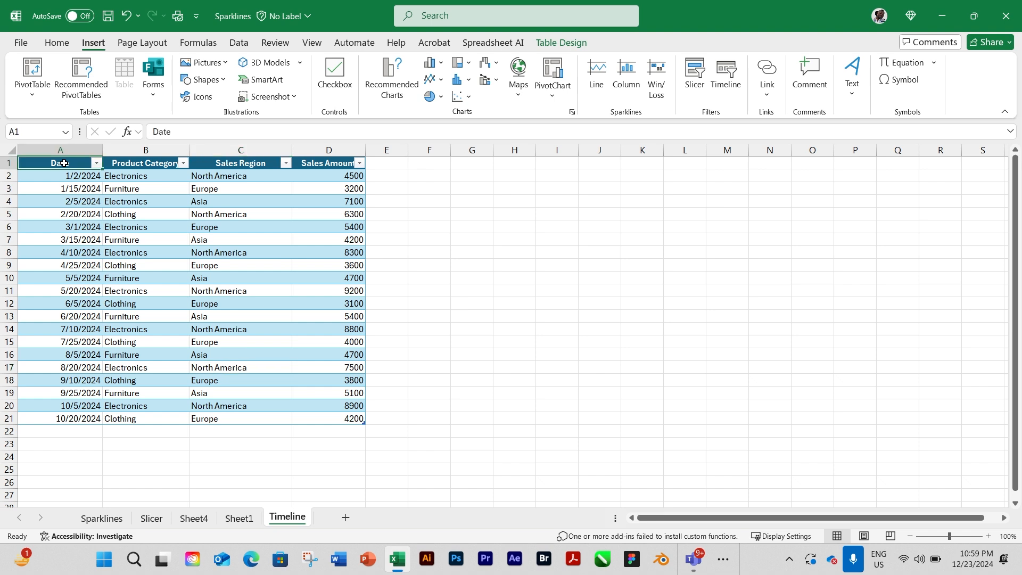
pyautogui.moveTo(59, 164); pyautogui.dragTo(333, 416)
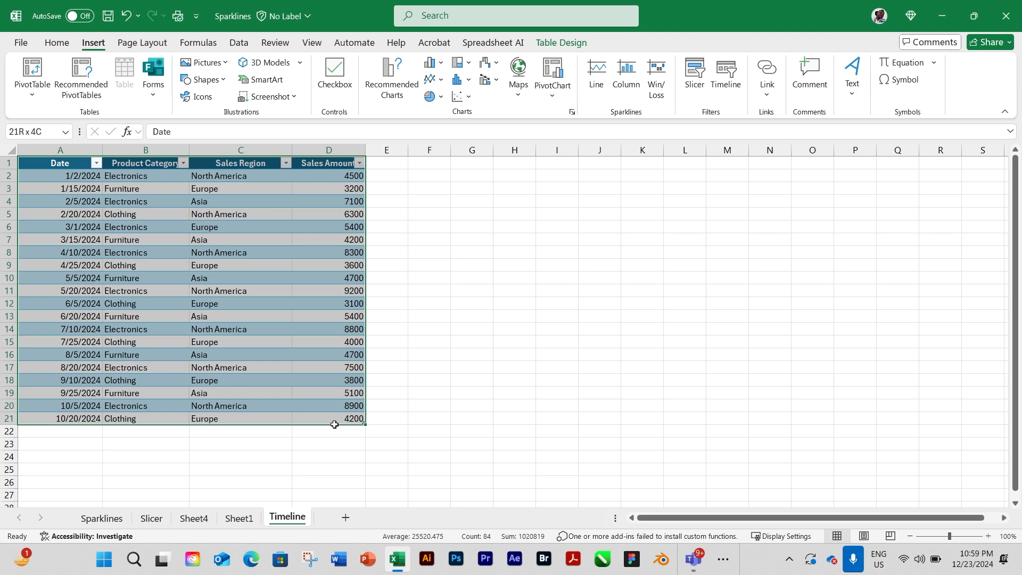
# Filter the PivotTable on Sheet1 to all months of 2024, January through December, with the timeline.
pyautogui.click(237, 518)
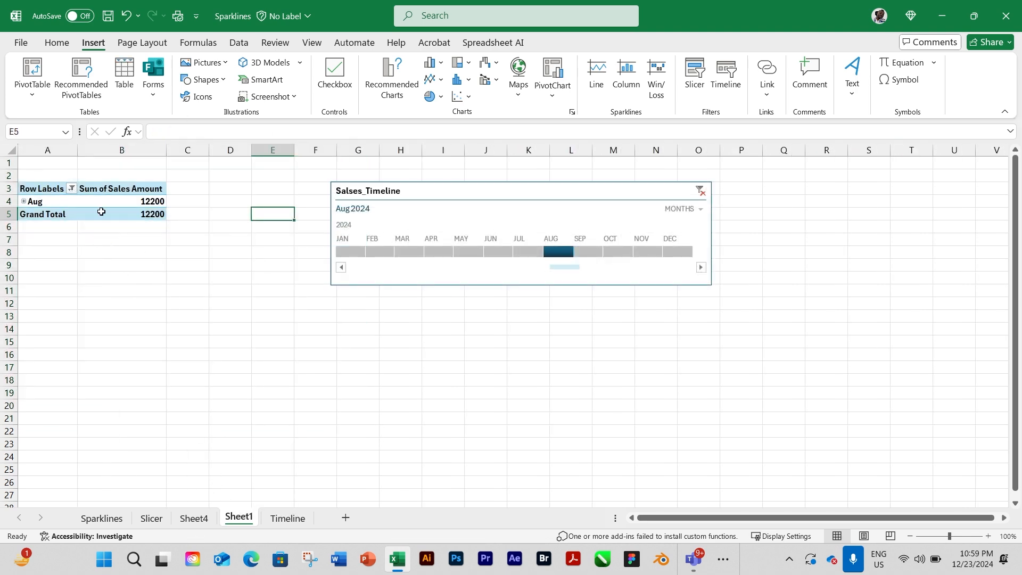
pyautogui.moveTo(344, 250); pyautogui.dragTo(699, 262)
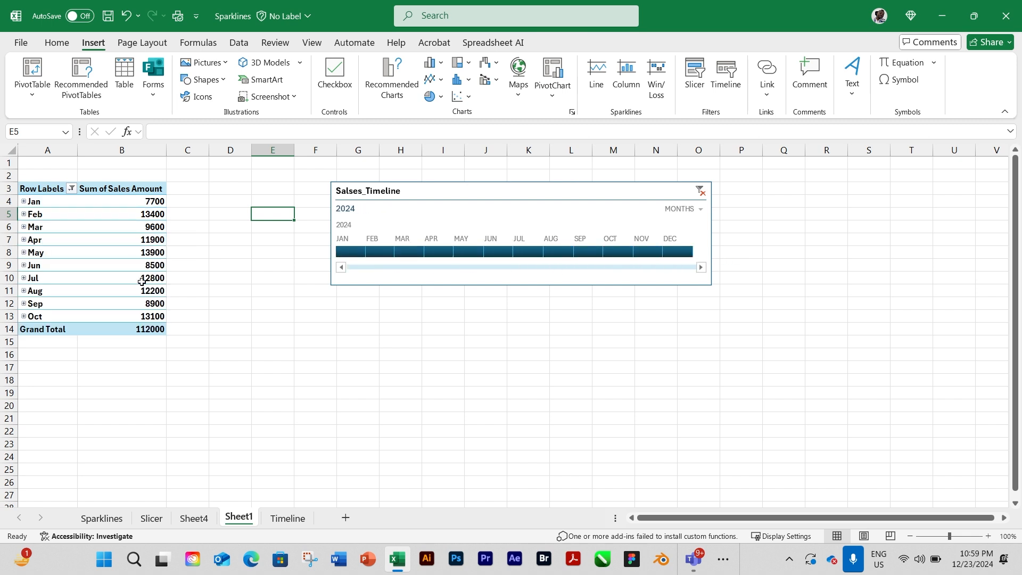
# Examine the individual entries in the Date column of the sales table on the Timeline sheet, down to row 11.
pyautogui.click(288, 519)
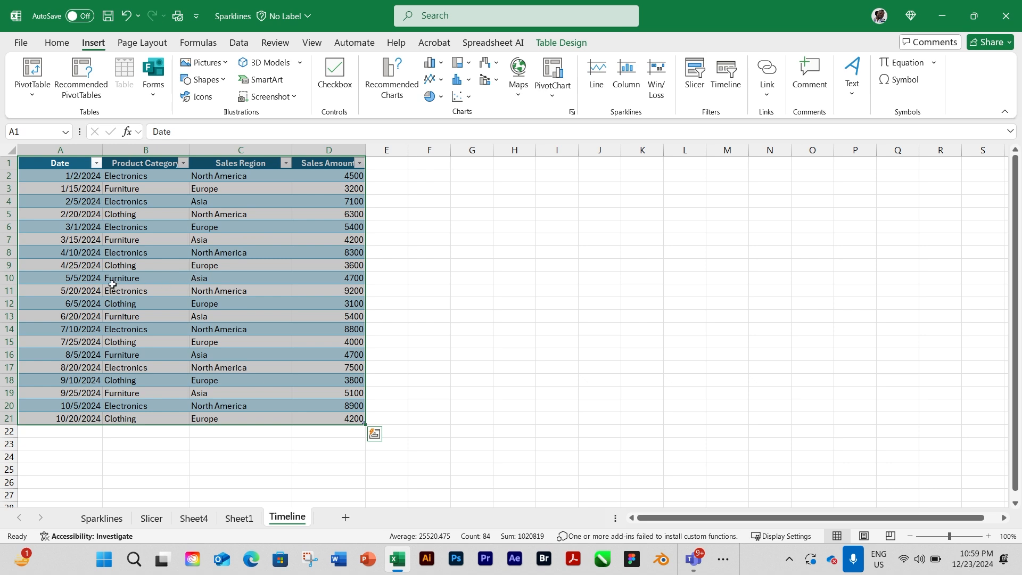
pyautogui.click(86, 263)
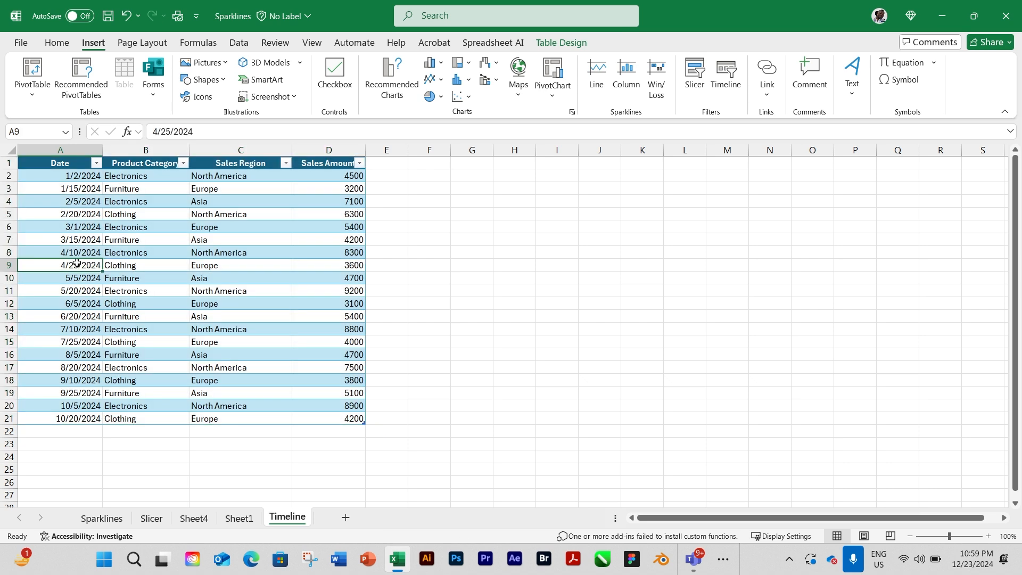
pyautogui.click(70, 201)
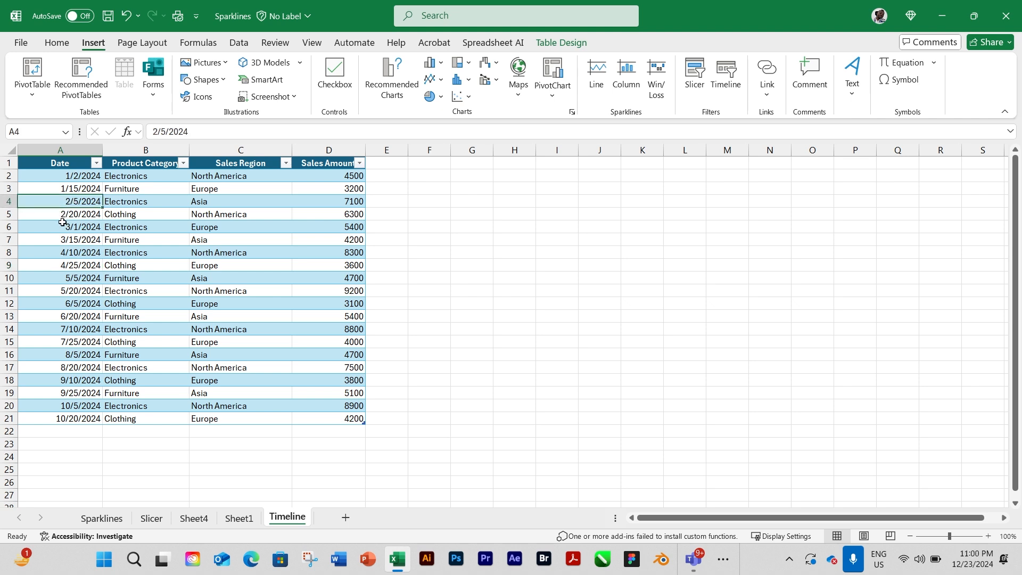
pyautogui.click(63, 213)
pyautogui.click(71, 226)
pyautogui.click(70, 241)
pyautogui.click(70, 254)
pyautogui.click(66, 267)
pyautogui.click(72, 292)
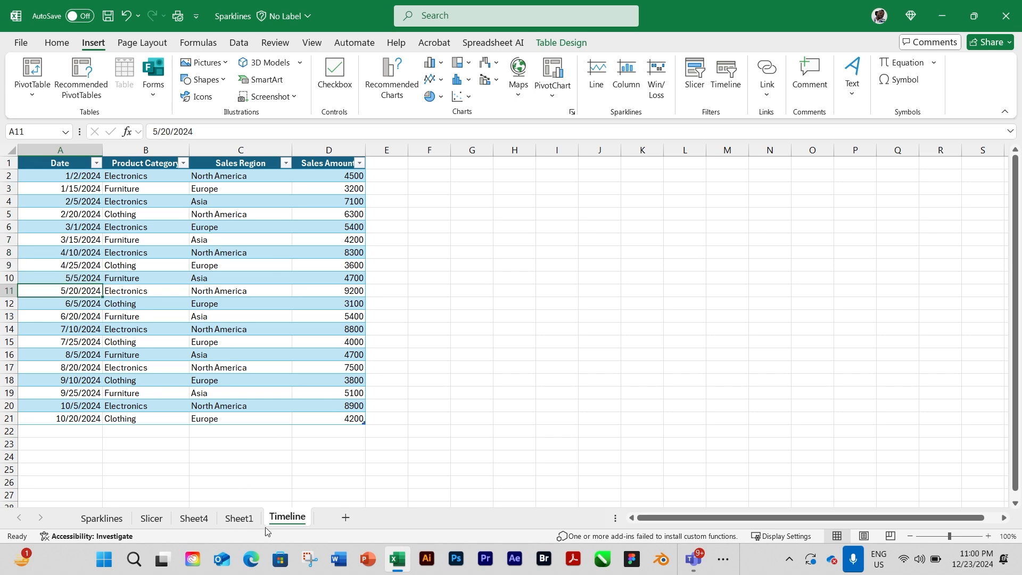
# Examine the monthly row labels, sales sums and grand total of the PivotTable on Sheet1.
pyautogui.click(240, 518)
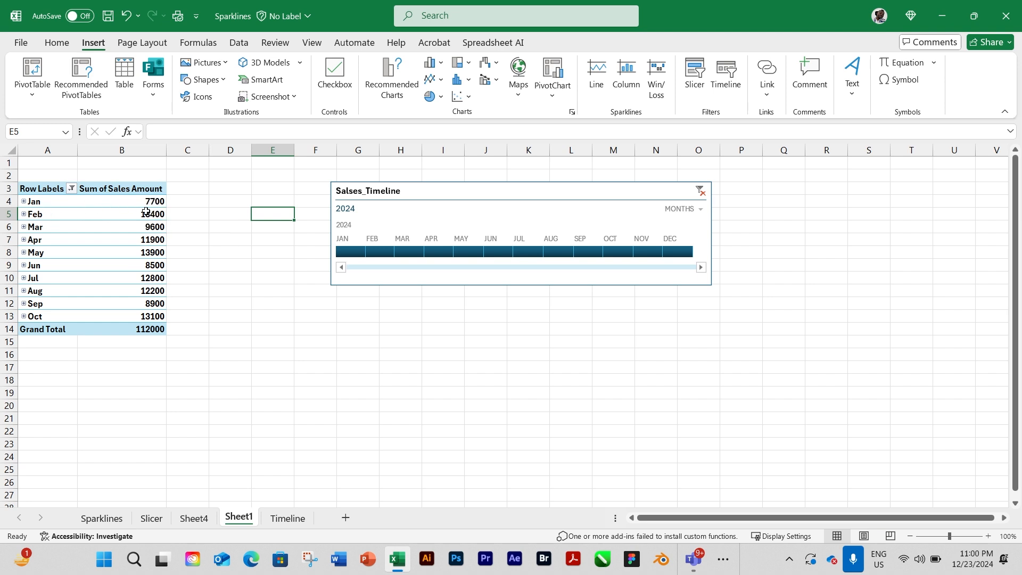
pyautogui.moveTo(144, 208); pyautogui.dragTo(162, 314)
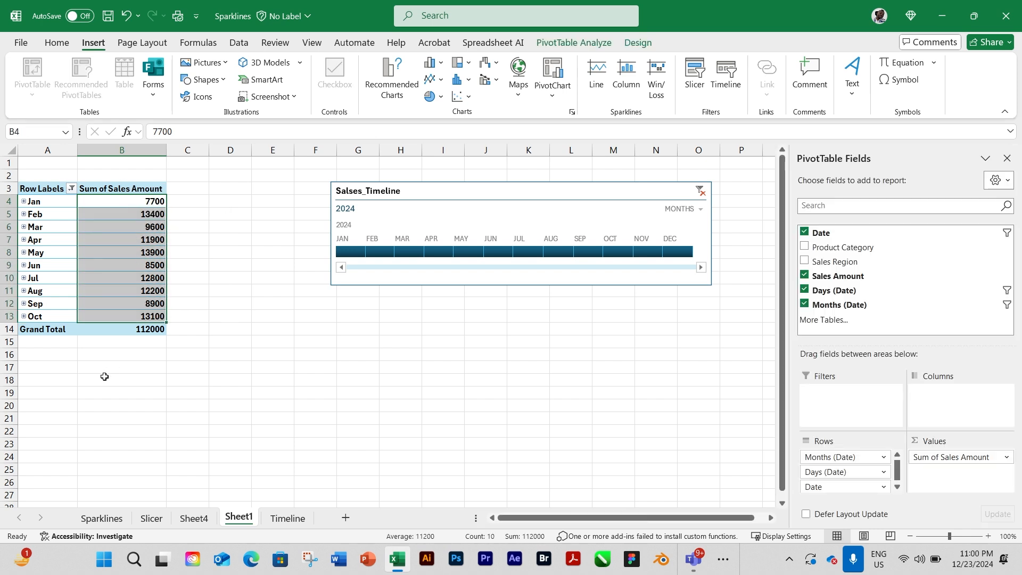
pyautogui.click(28, 330)
pyautogui.click(157, 330)
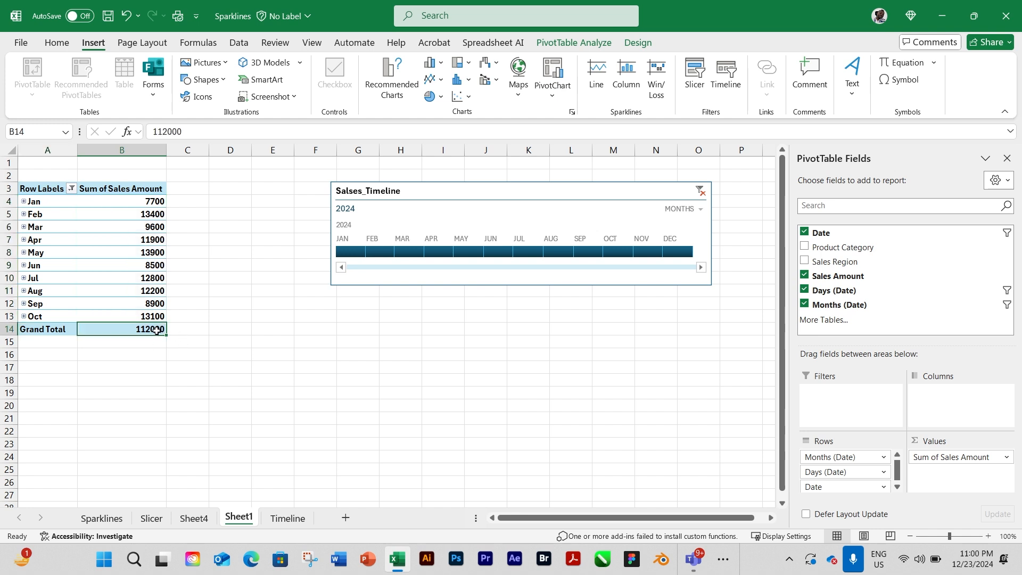
pyautogui.click(148, 240)
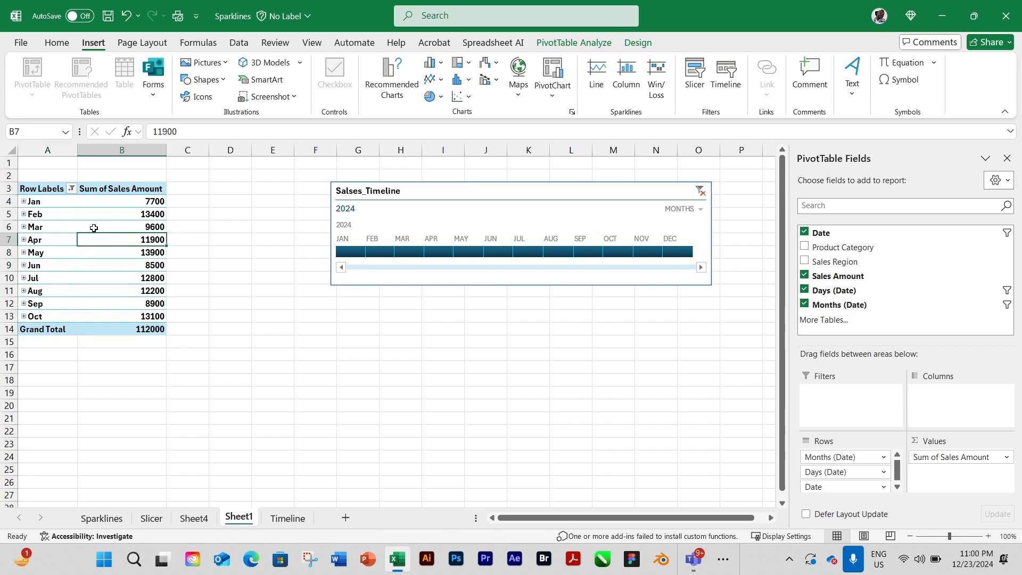
pyautogui.click(41, 205)
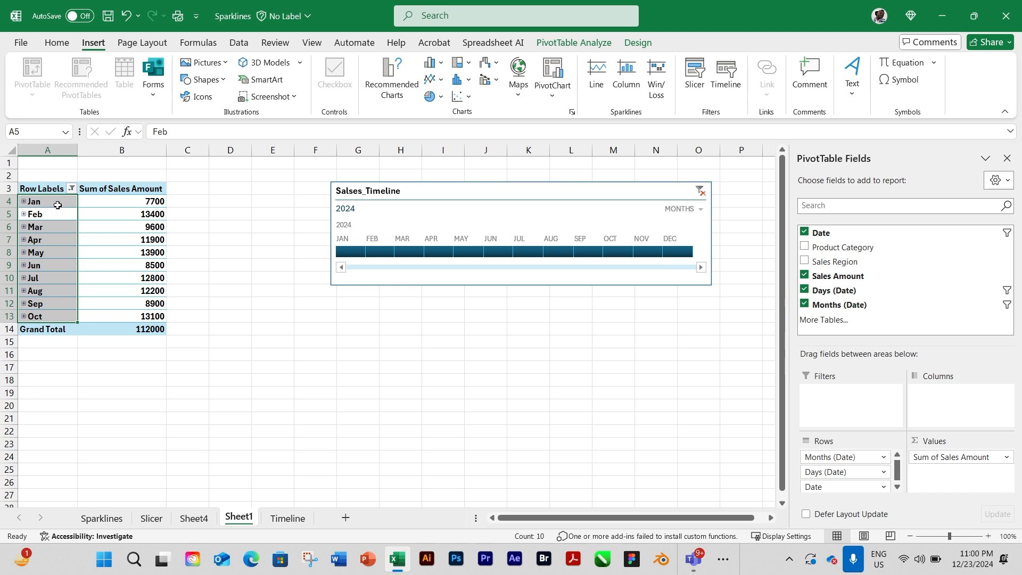
pyautogui.click(151, 201)
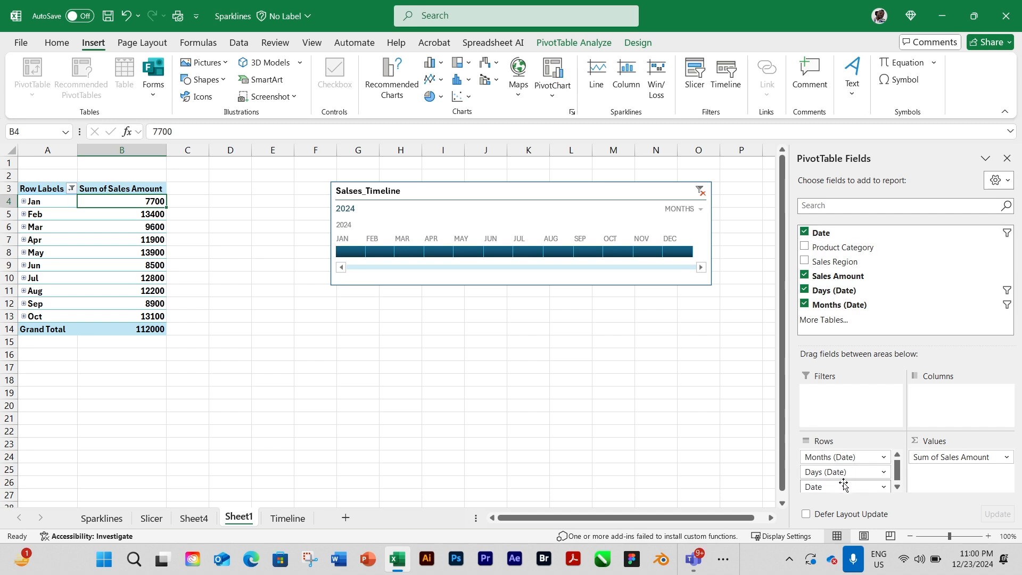
# Remove the Date, Days (Date), Sales Amount and Months (Date) fields from the PivotTable.
pyautogui.click(804, 232)
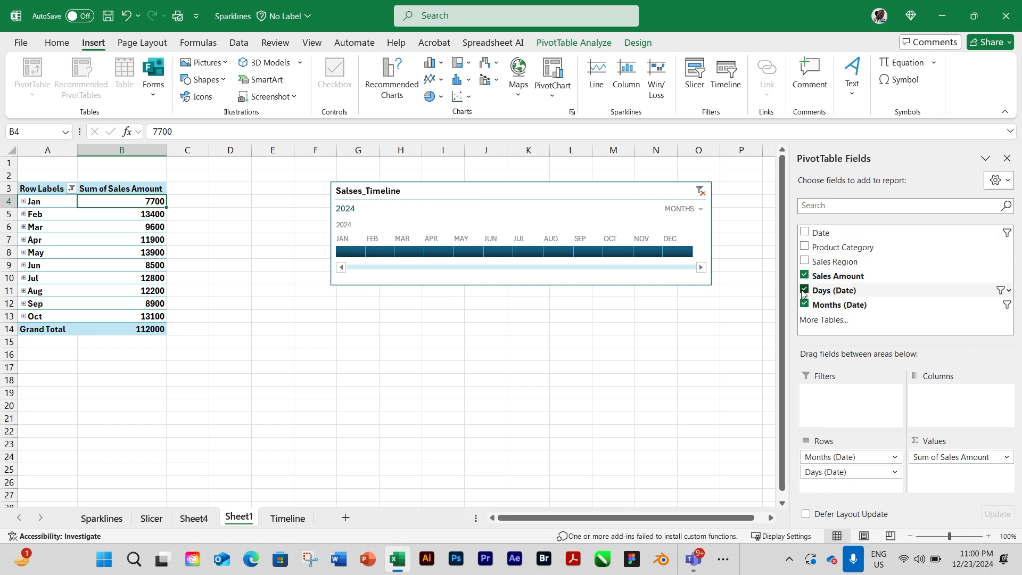
pyautogui.click(804, 289)
pyautogui.click(805, 274)
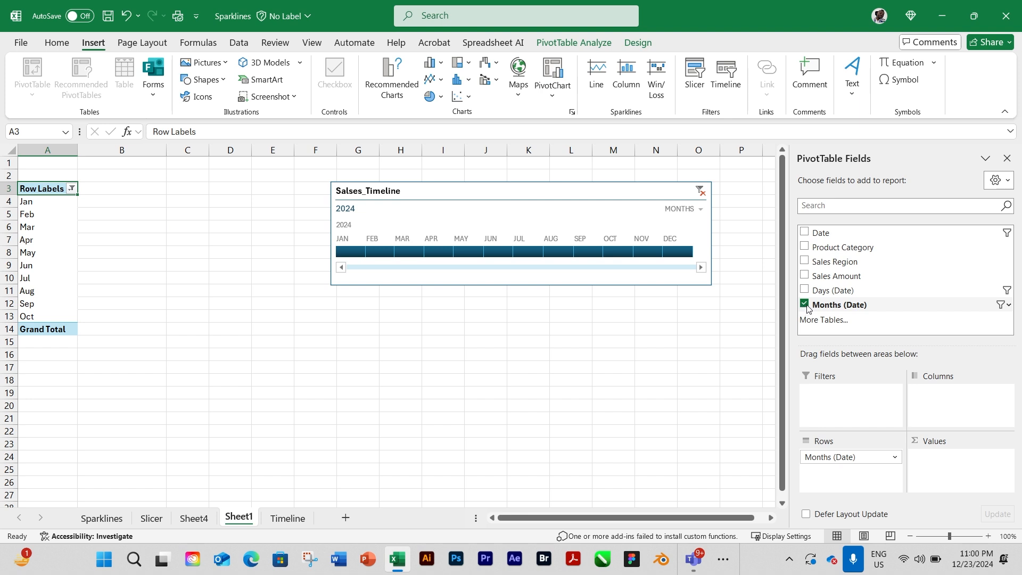
pyautogui.click(805, 304)
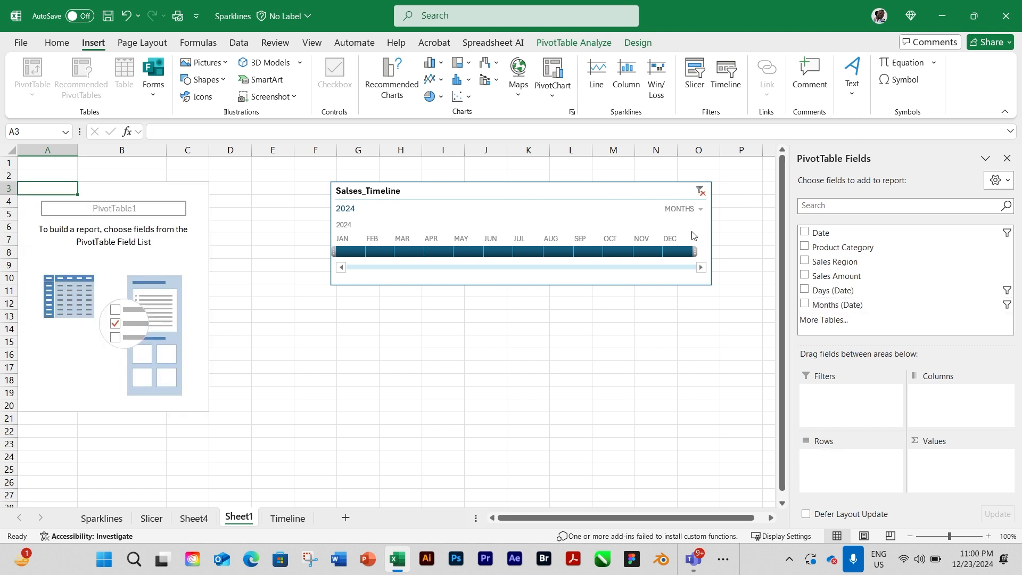
# Add the Date field to the PivotTable's rows and Sales Amount to its values.
pyautogui.click(805, 233)
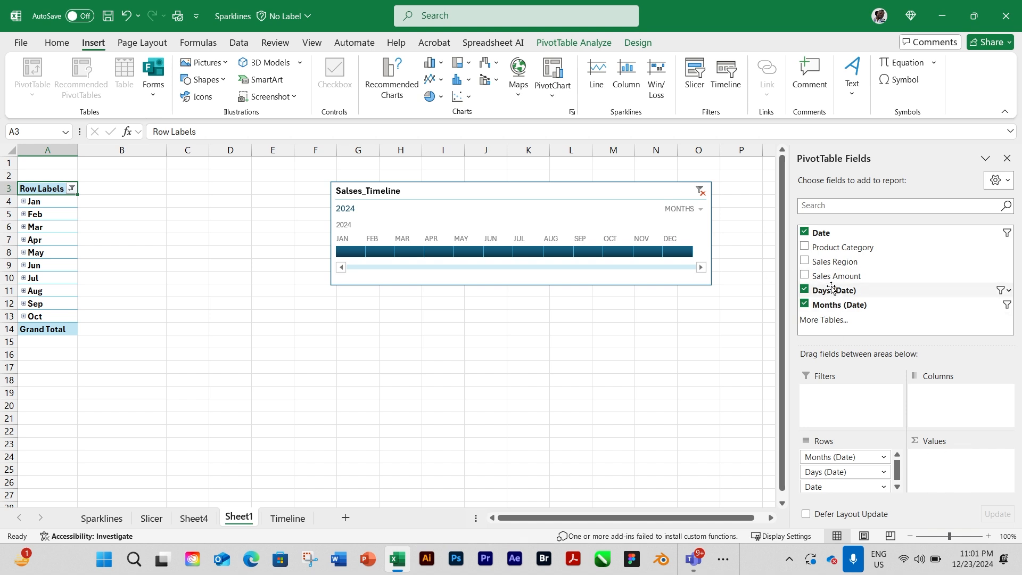
pyautogui.moveTo(822, 278); pyautogui.dragTo(957, 478)
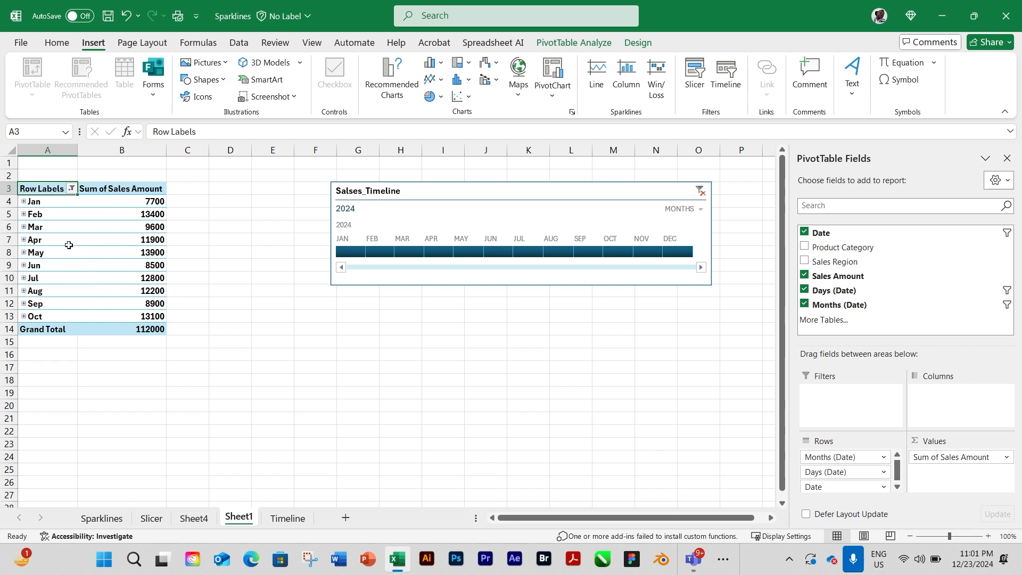
# Select the Salses_Timeline timeline and look at its caption, style, size and display options.
pyautogui.click(487, 207)
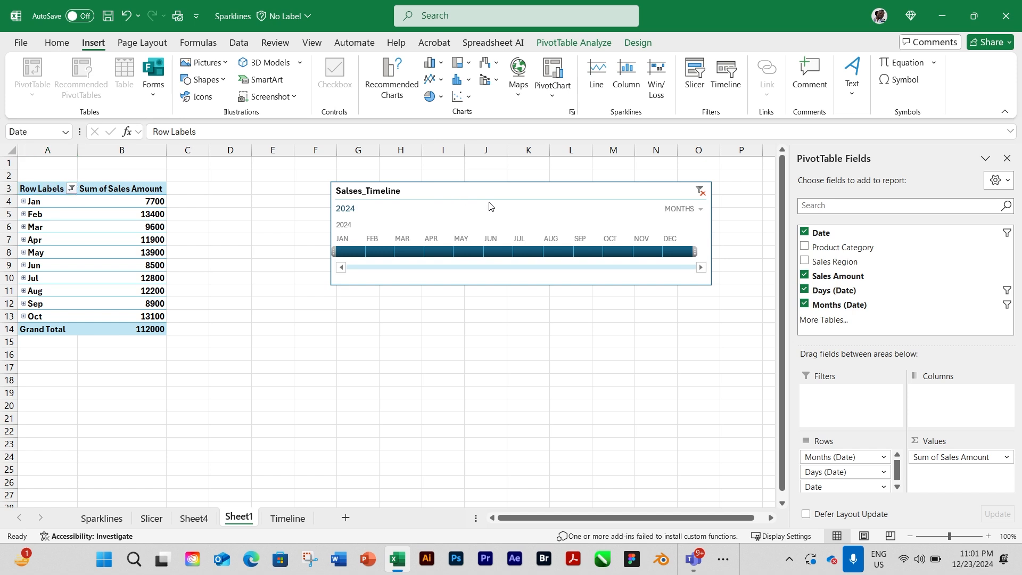
pyautogui.click(552, 42)
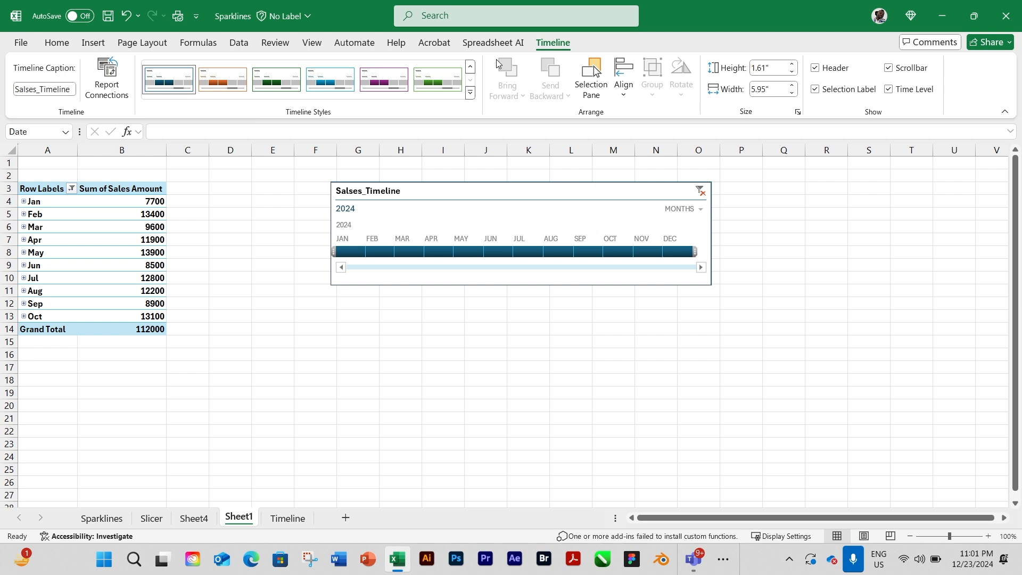
pyautogui.click(92, 44)
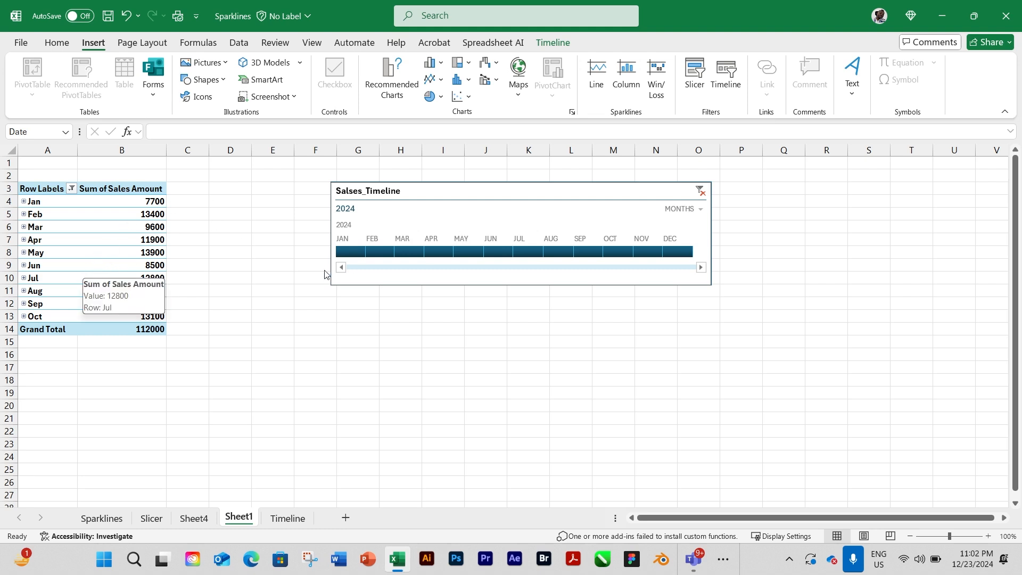
# Insert a second Date timeline for the PivotTable, placed below Salses_Timeline and widened to about 6.02 inches.
pyautogui.click(108, 227)
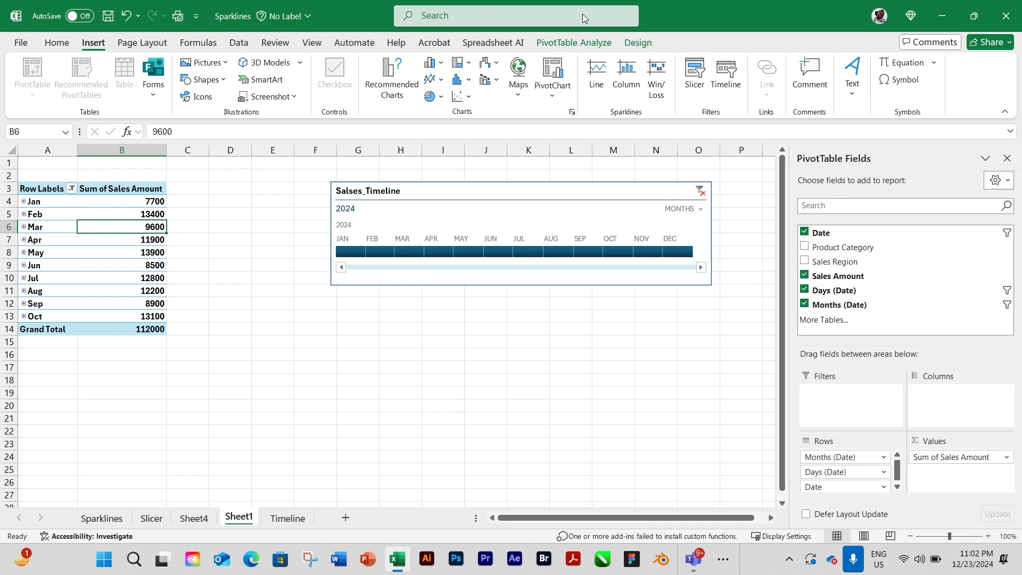
pyautogui.click(731, 85)
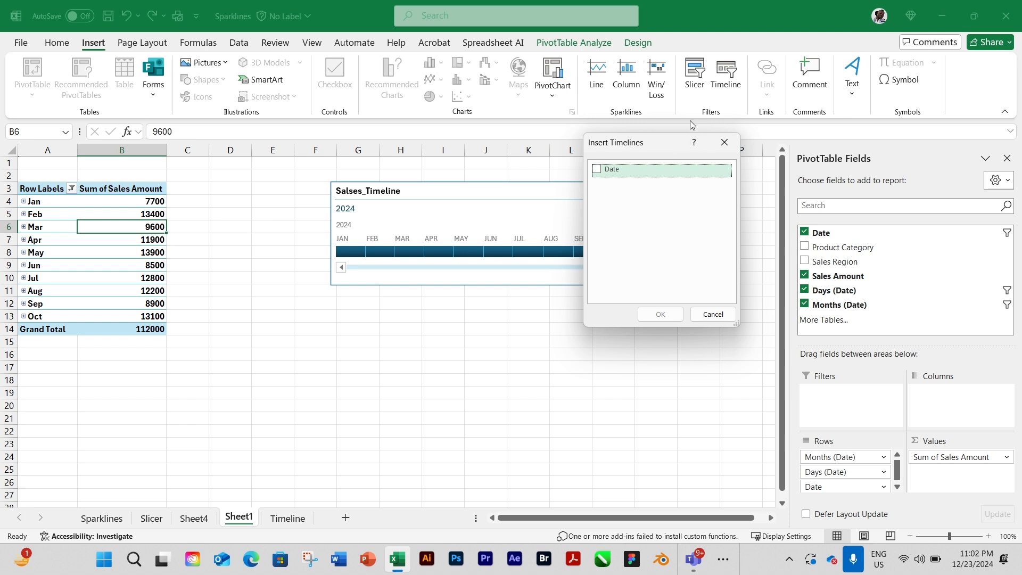
pyautogui.click(599, 169)
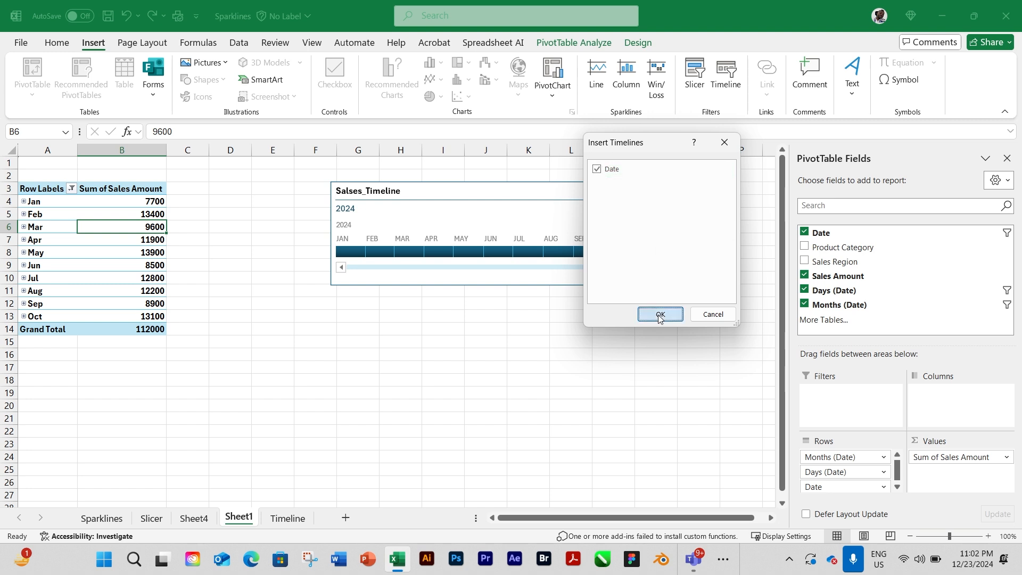
pyautogui.click(660, 314)
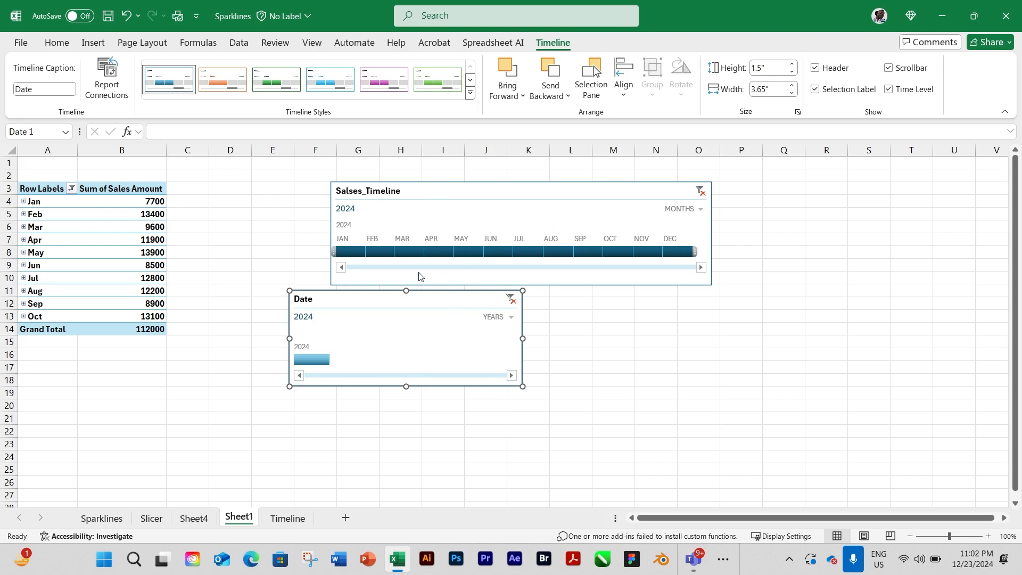
pyautogui.moveTo(428, 302); pyautogui.dragTo(475, 331)
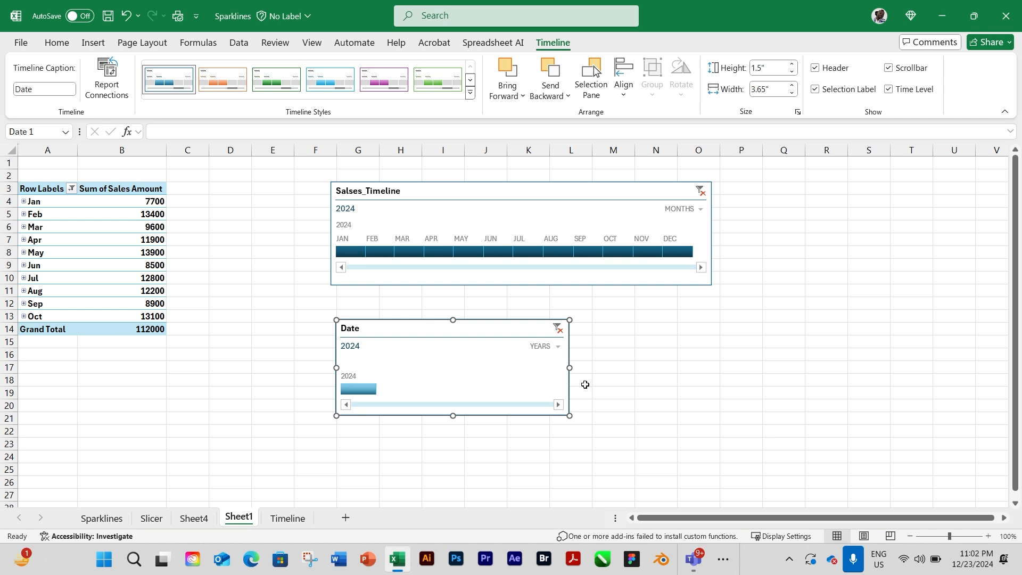
pyautogui.moveTo(570, 367); pyautogui.dragTo(721, 369)
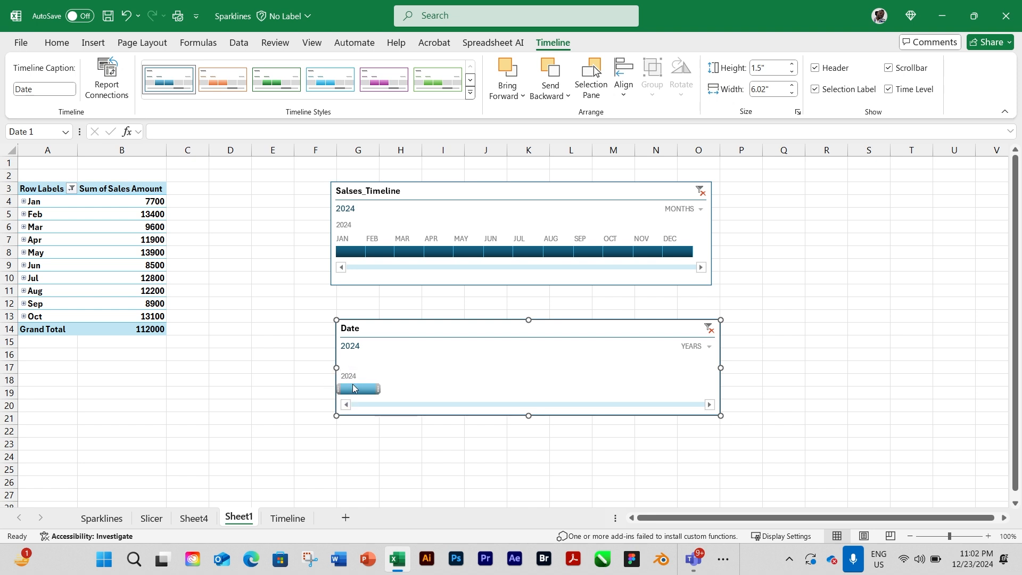
# Switch the new Date timeline's time level to quarters, months and days, and finish with it set to months.
pyautogui.click(709, 346)
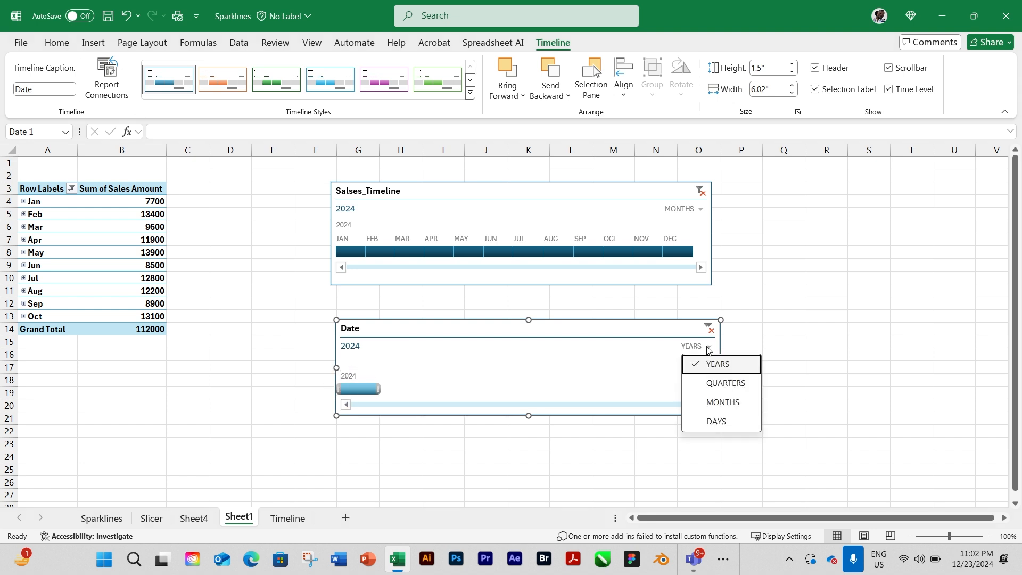
pyautogui.click(708, 383)
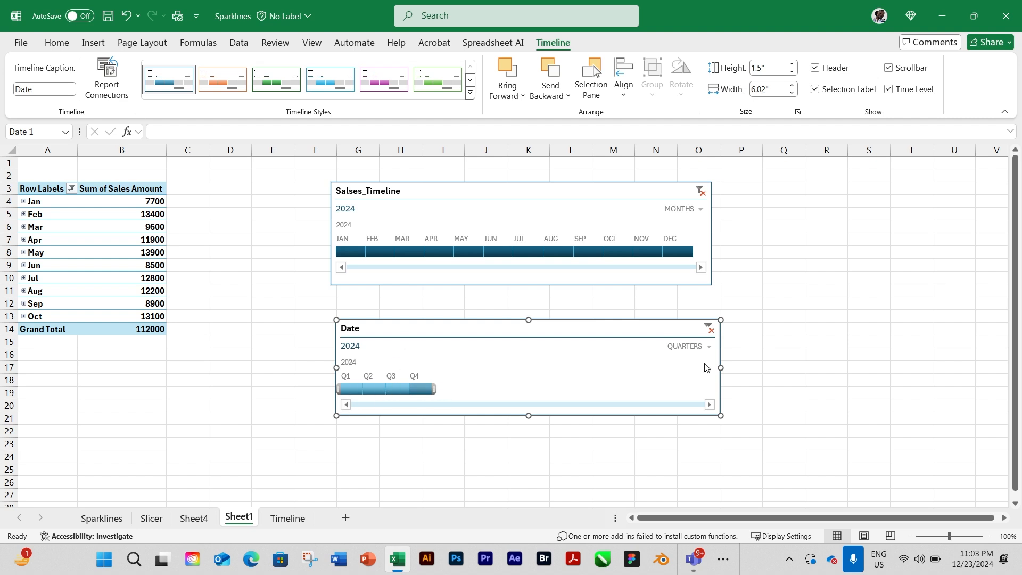
pyautogui.click(698, 347)
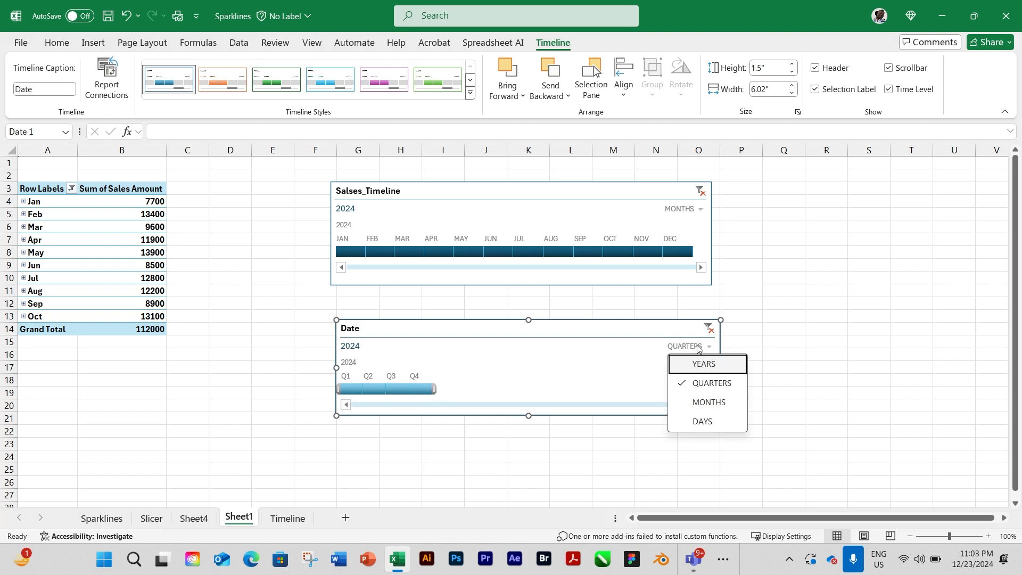
pyautogui.click(710, 402)
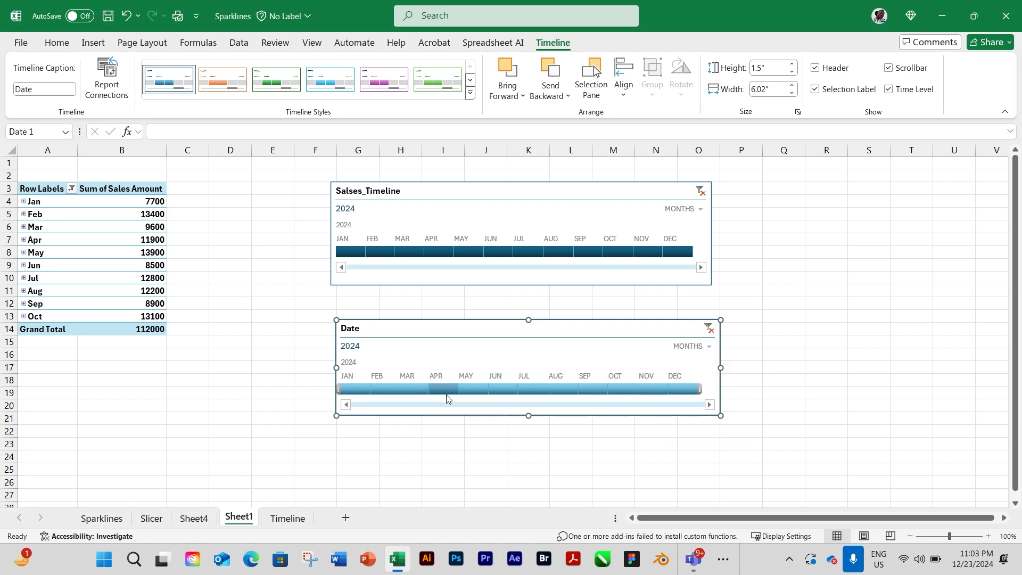
pyautogui.click(708, 348)
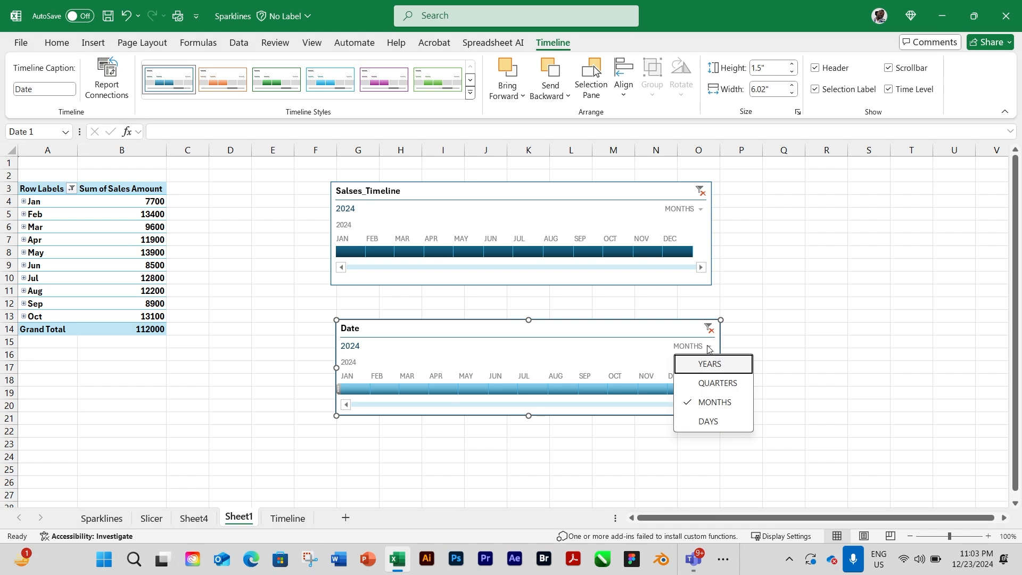
pyautogui.click(714, 422)
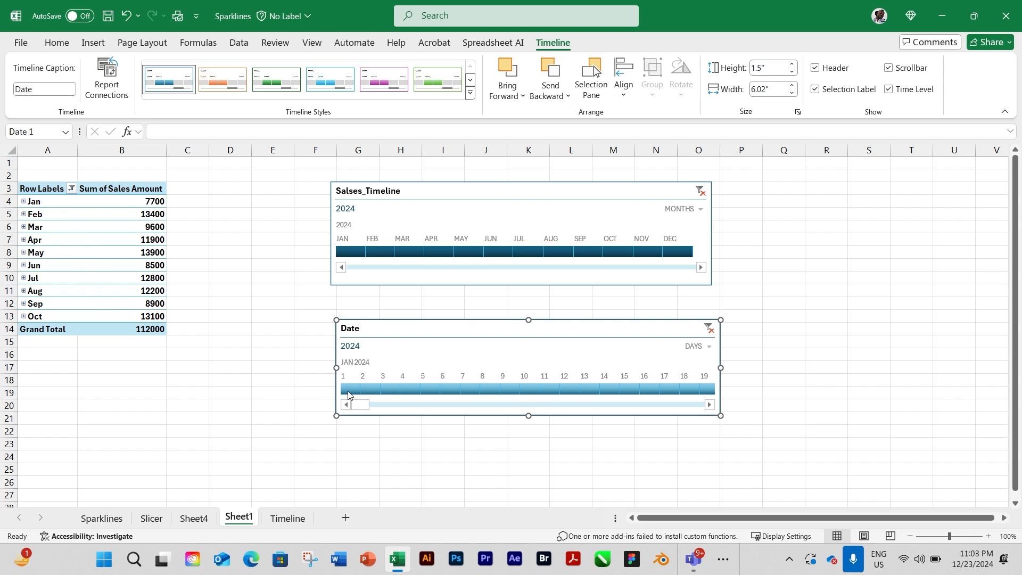
pyautogui.click(709, 347)
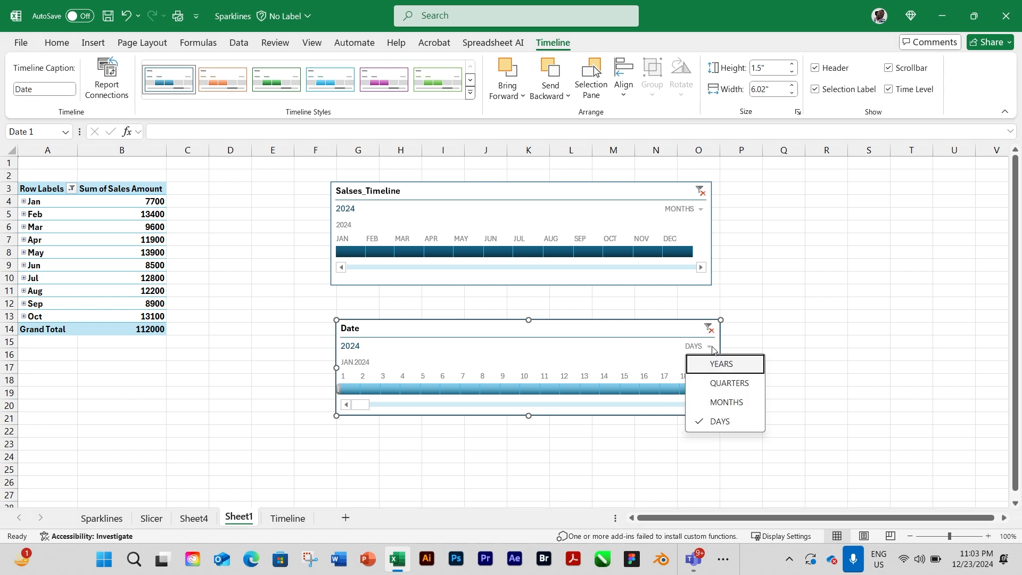
pyautogui.click(721, 403)
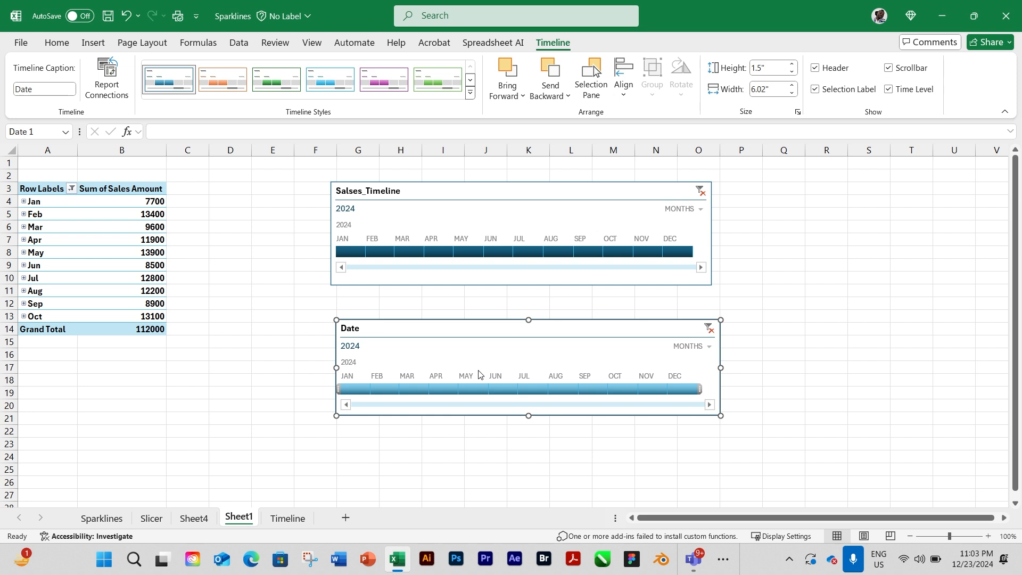
# Filter the PivotTable by single months on the Date timeline, including January, February, March, July, August, December and finally May.
pyautogui.click(355, 389)
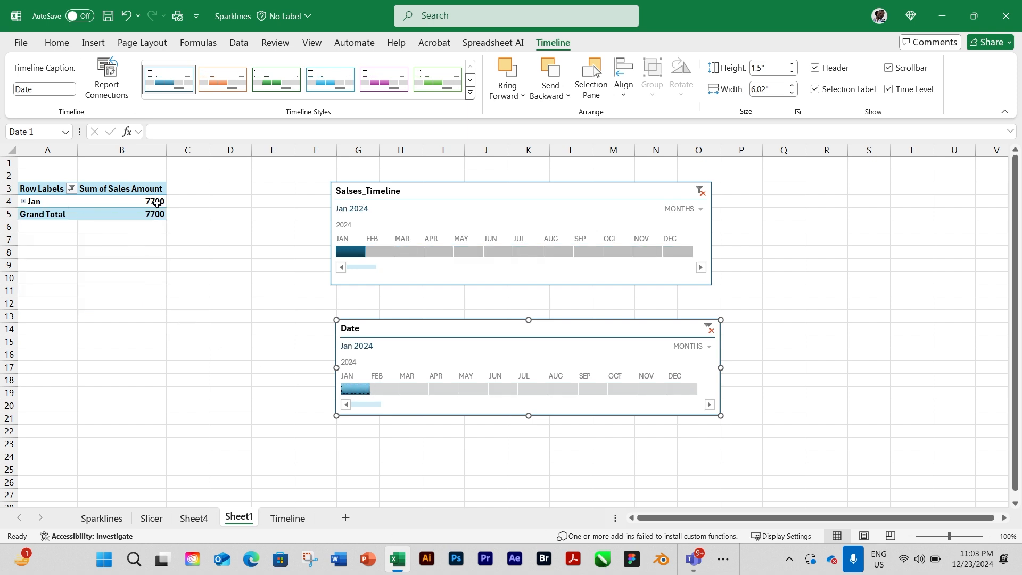
pyautogui.moveTo(157, 203)
pyautogui.click(397, 388)
pyautogui.click(425, 389)
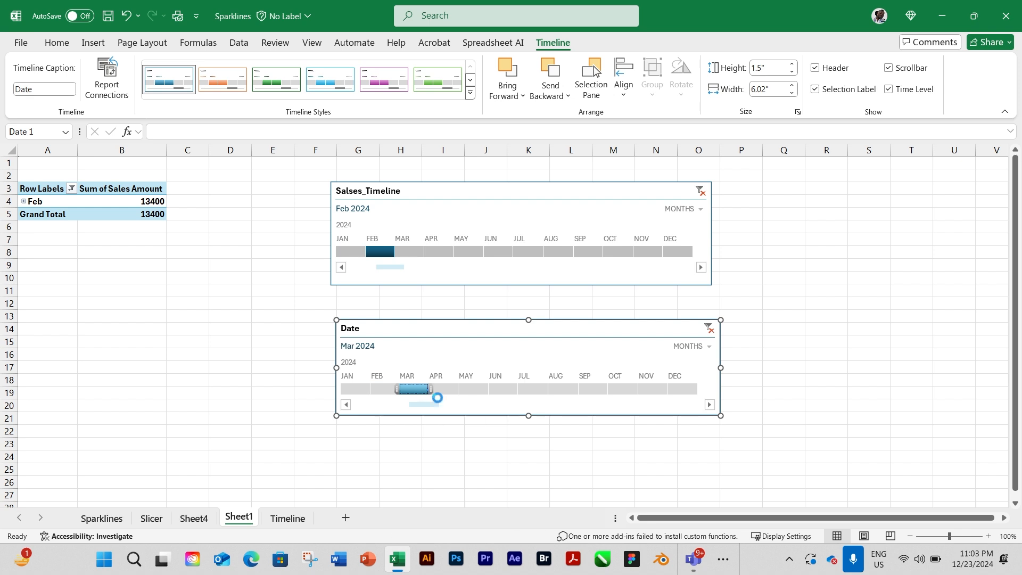
pyautogui.click(465, 390)
pyautogui.click(537, 391)
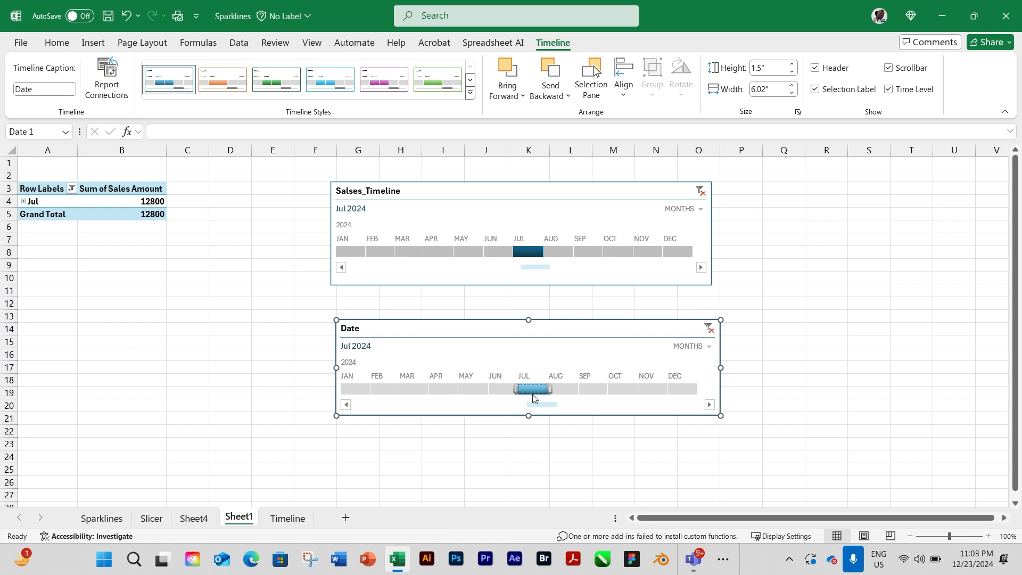
pyautogui.click(569, 386)
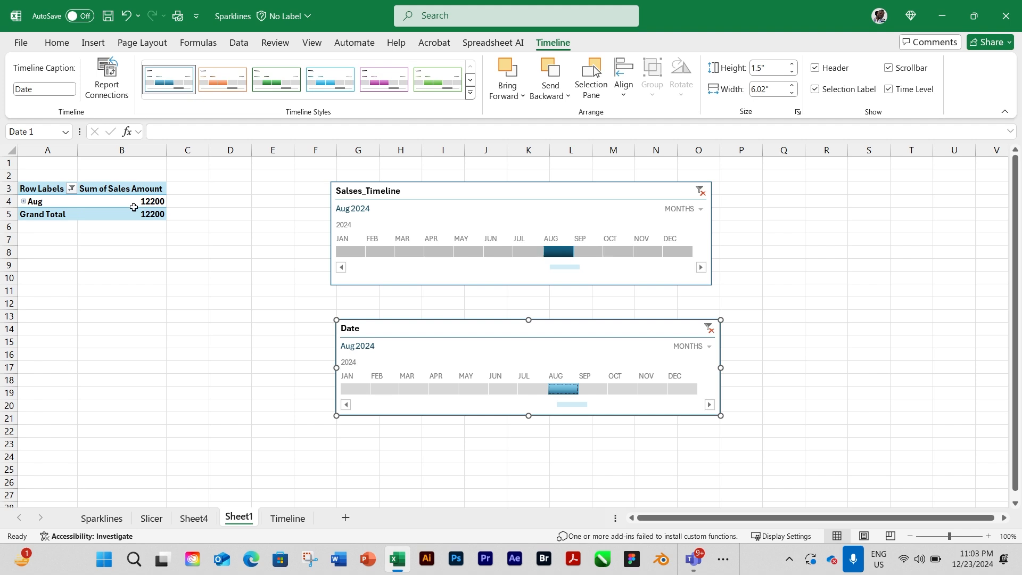
pyautogui.click(618, 390)
pyautogui.click(674, 390)
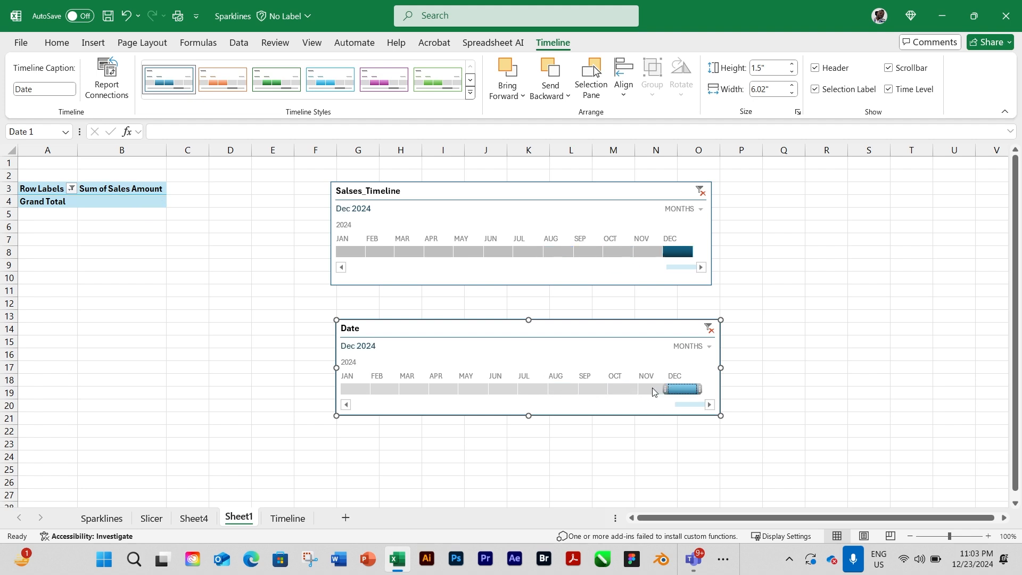
pyautogui.click(474, 389)
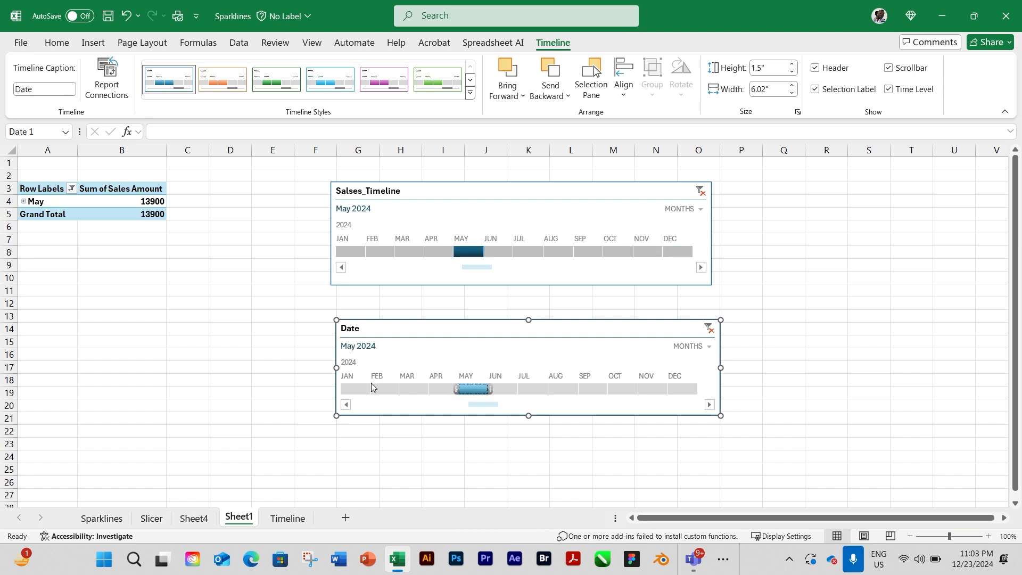
# Filter the PivotTable with the Date timeline to January through March 2024, and extend the range to January through June.
pyautogui.moveTo(346, 389); pyautogui.dragTo(422, 393)
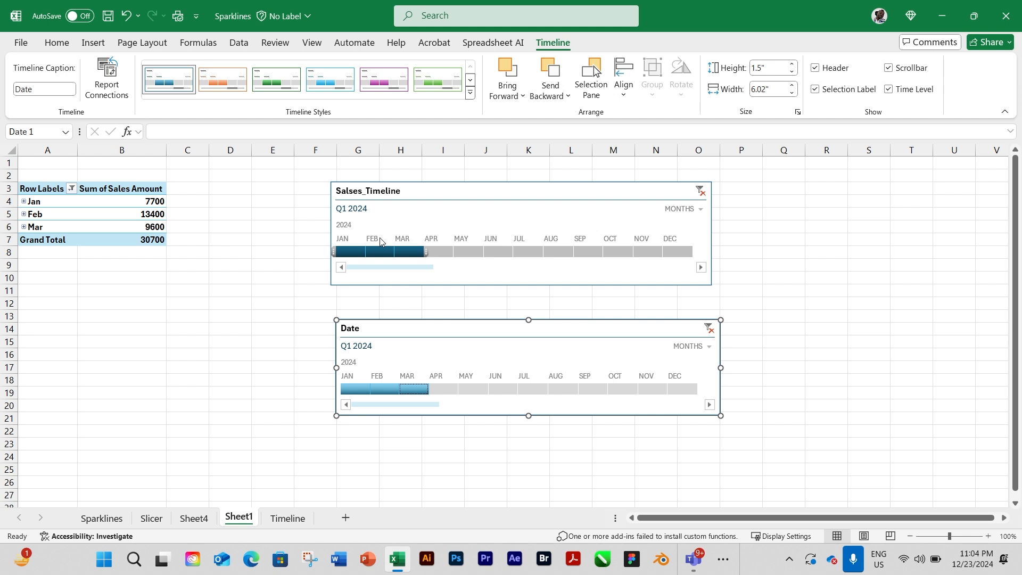
pyautogui.click(346, 390)
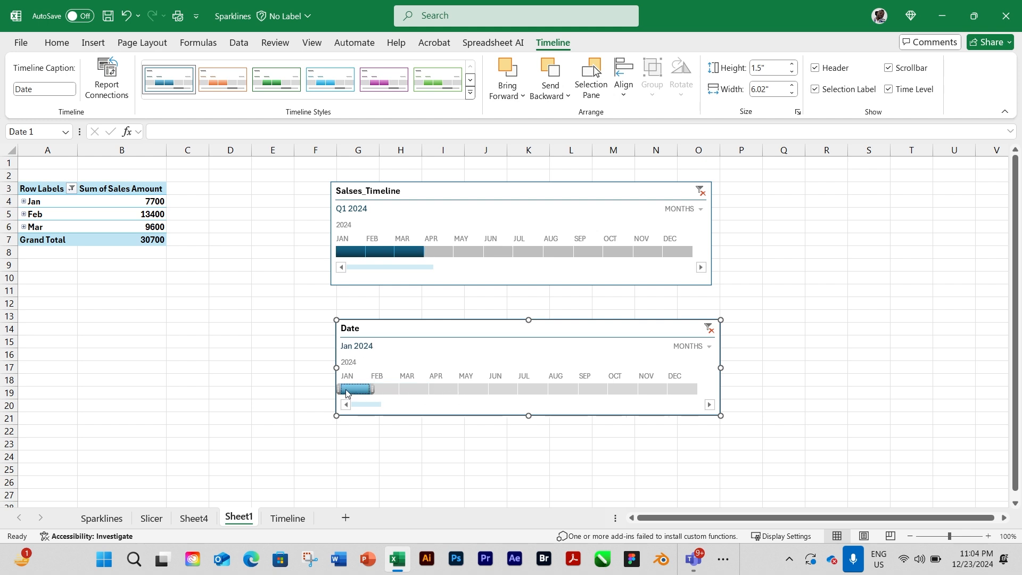
pyautogui.moveTo(346, 393); pyautogui.dragTo(515, 388)
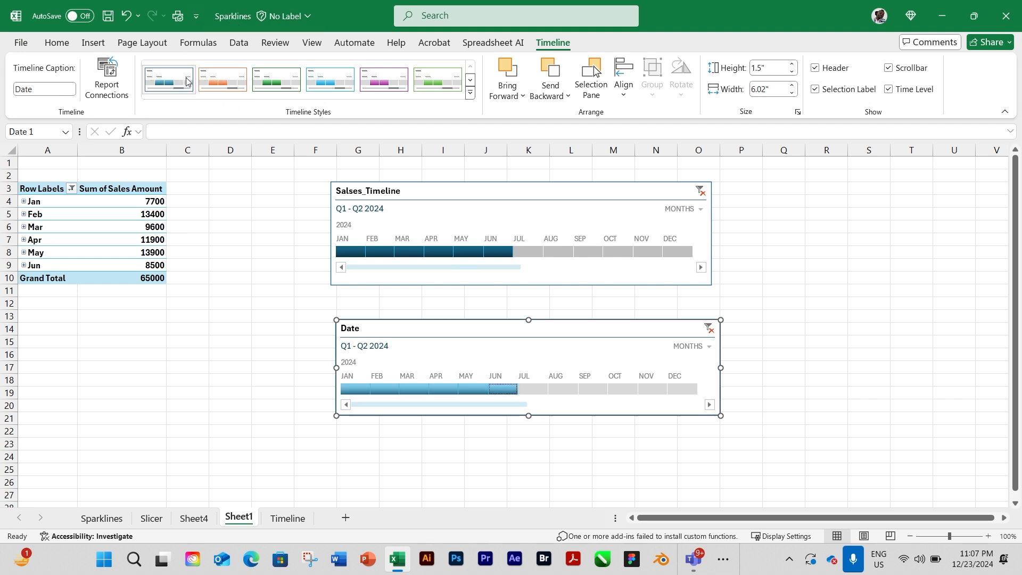
# Try the bright blue timeline style on the Date timeline and settle on the purple one.
pyautogui.click(341, 86)
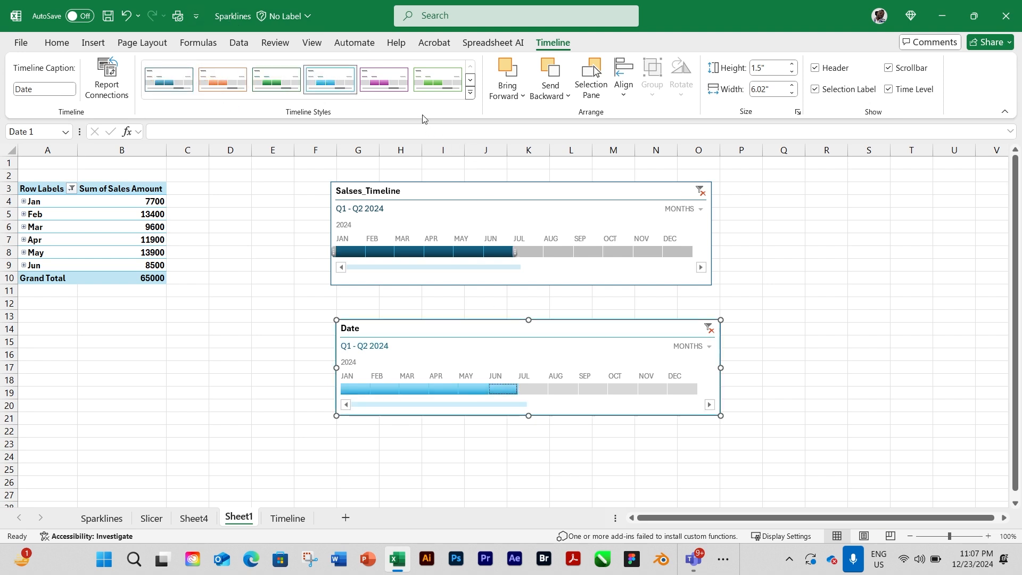
pyautogui.click(383, 79)
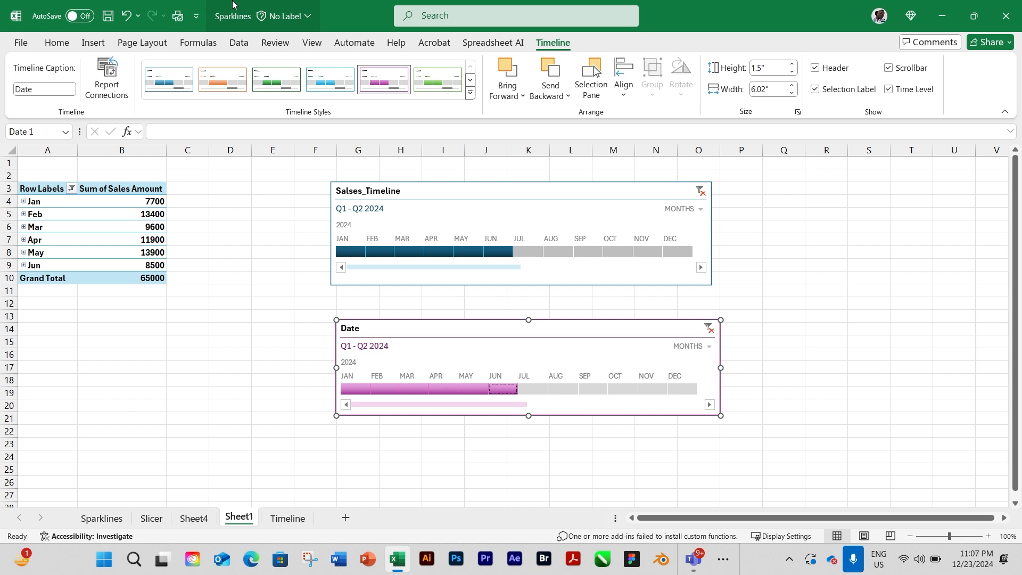
pyautogui.click(92, 42)
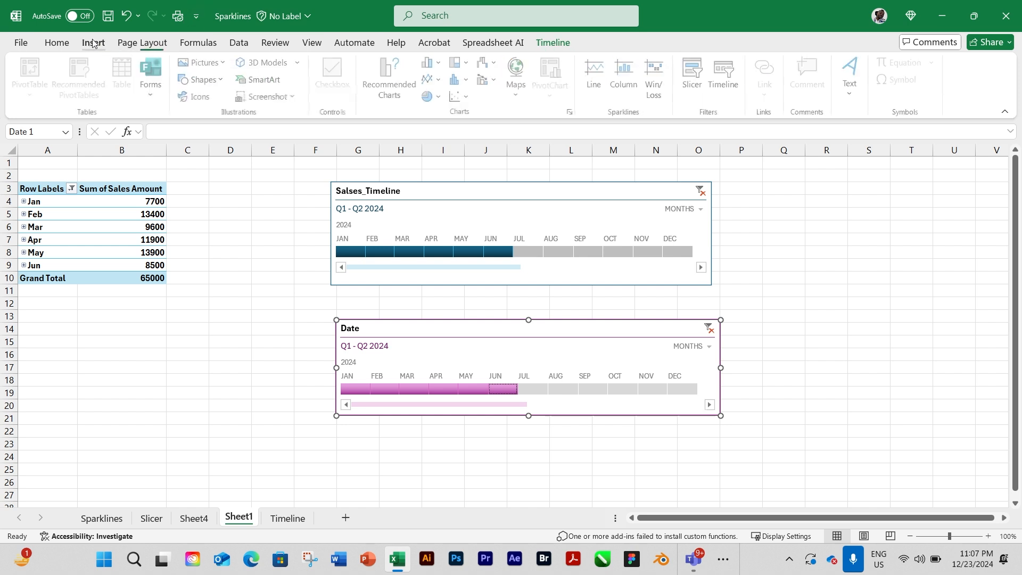